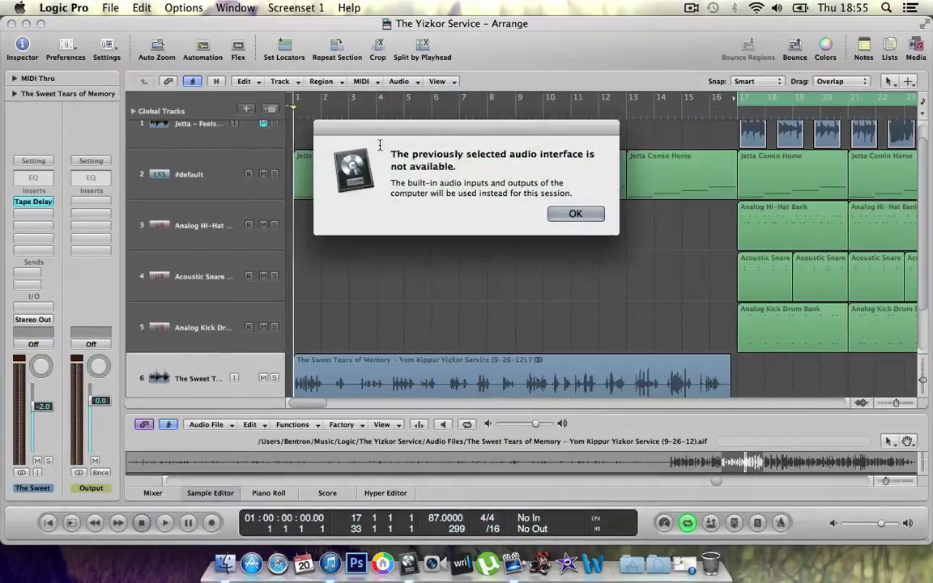
Step: Dismiss the audio interface alert and close The Yizkor Service project to start a new one
click(576, 214)
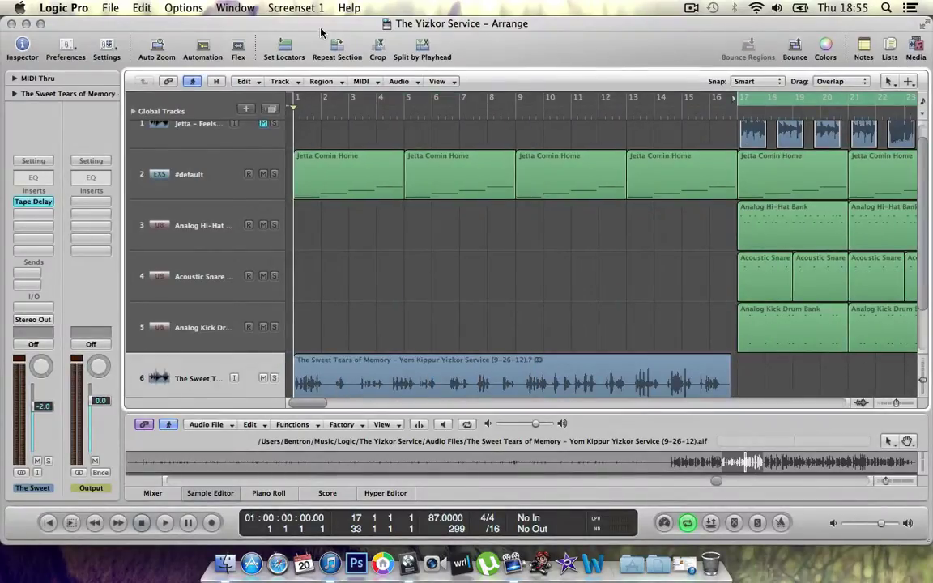
click(110, 8)
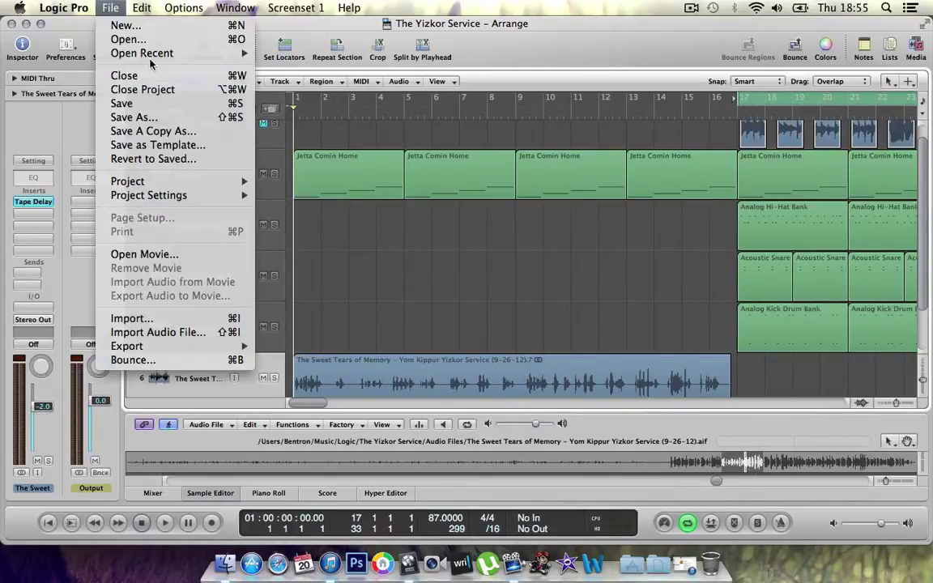
click(154, 27)
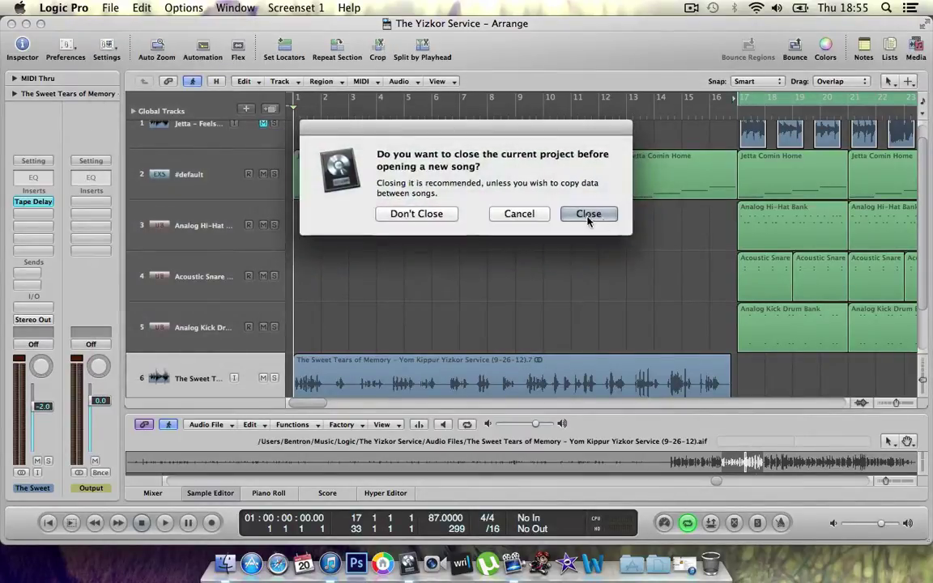
click(588, 214)
Step: Start an Empty Project containing 2 audio tracks
click(421, 123)
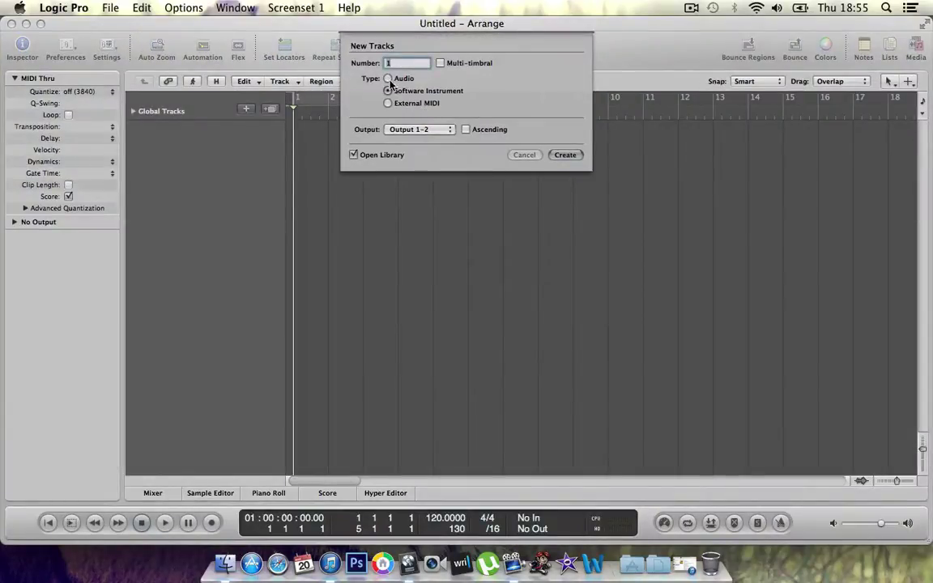
click(389, 79)
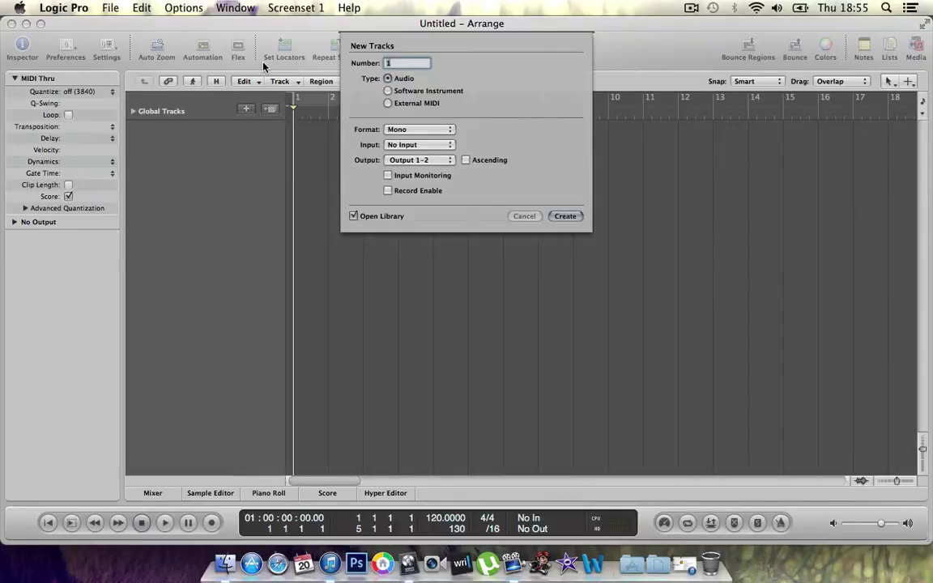
text(2)
key(Return)
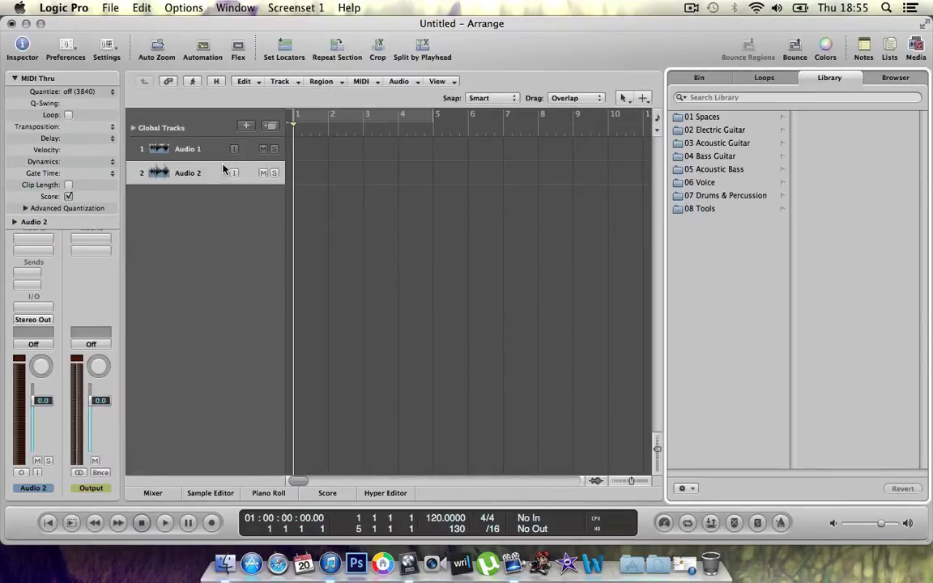
Step: Add a software instrument track loaded with the EXS24 Sampler, then reselect Audio 1
click(245, 125)
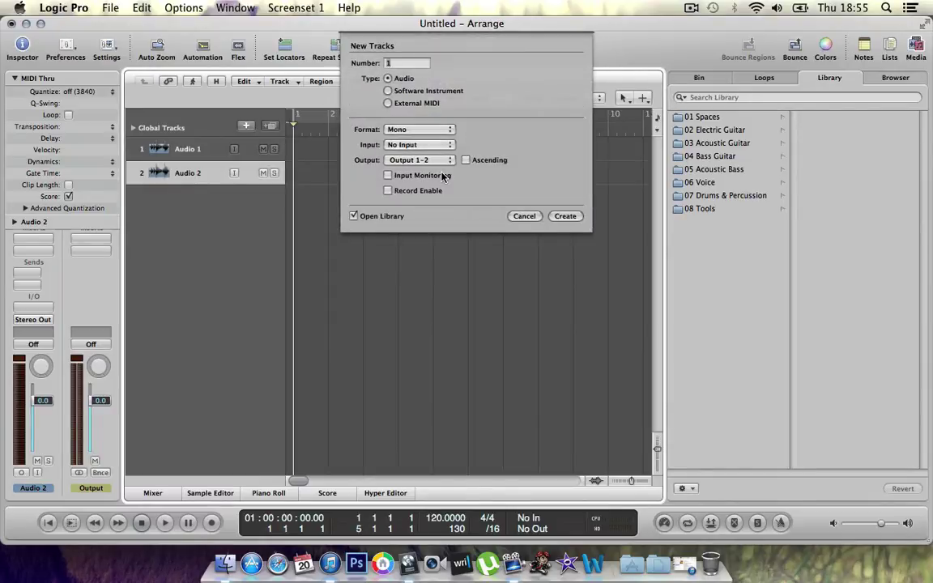
click(388, 91)
click(564, 155)
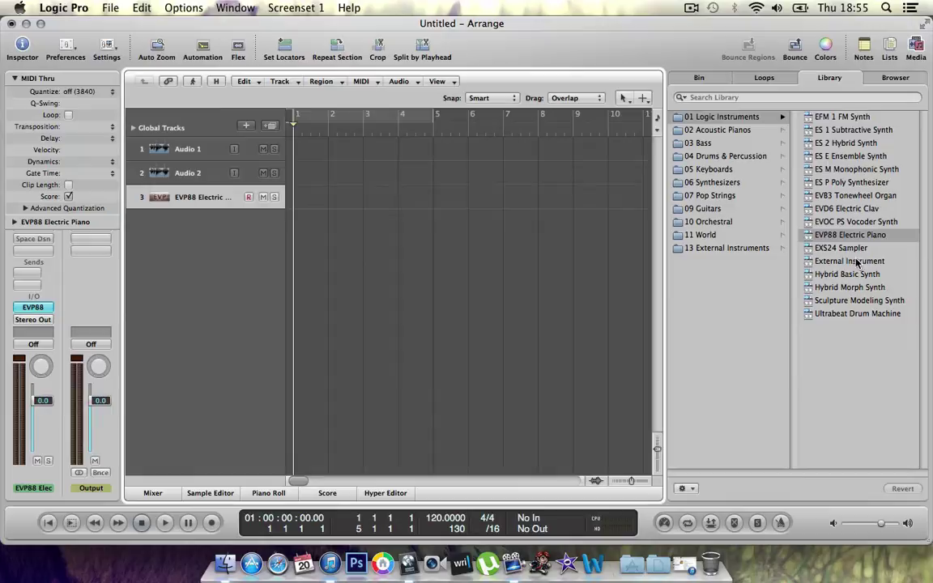
click(853, 250)
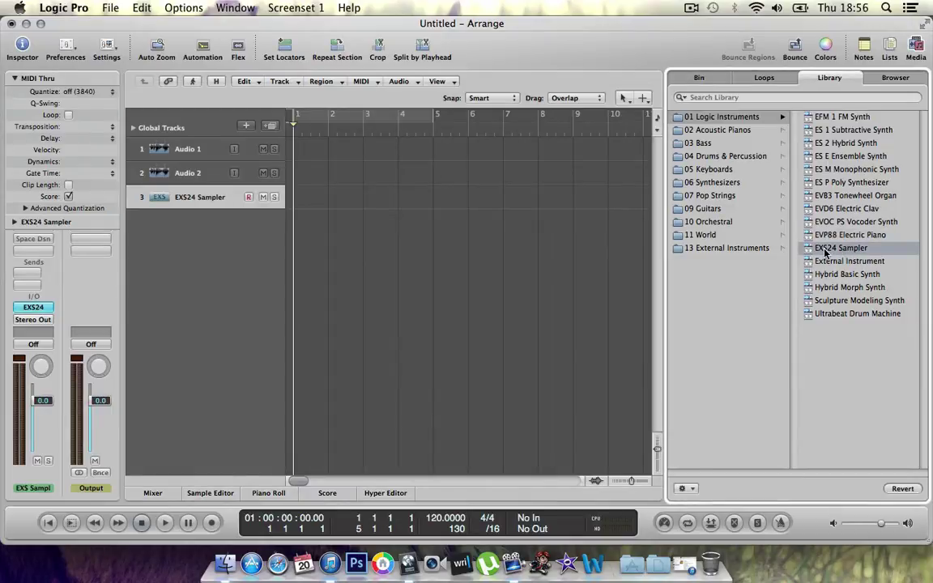
click(202, 148)
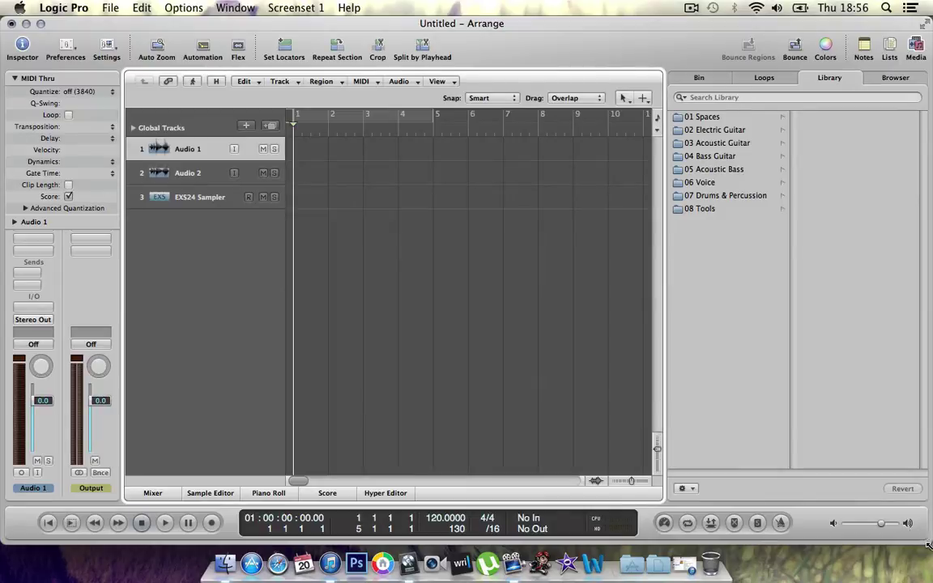
Step: Drag the Deer Tick mp3 from the desktop onto track 1
drag(928, 545, 808, 541)
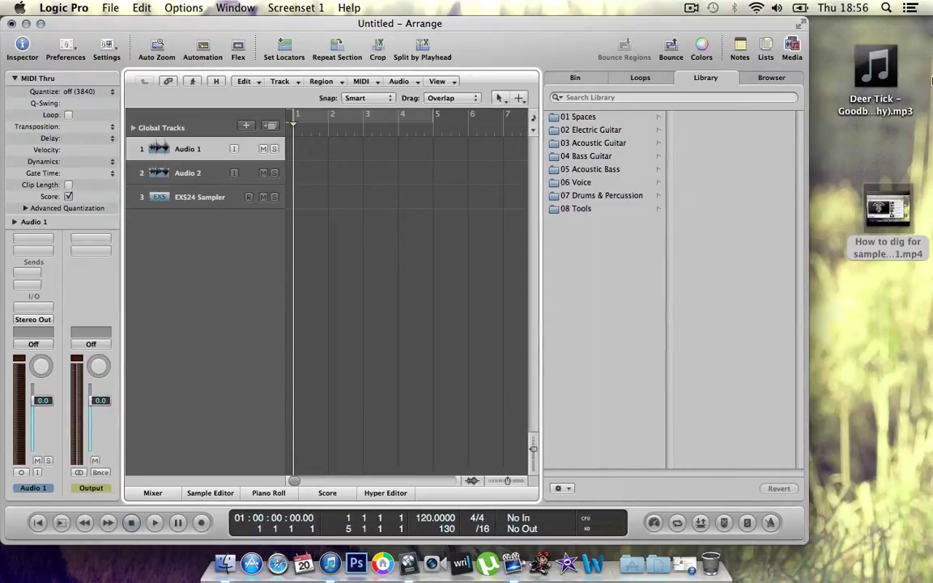
drag(866, 58, 304, 160)
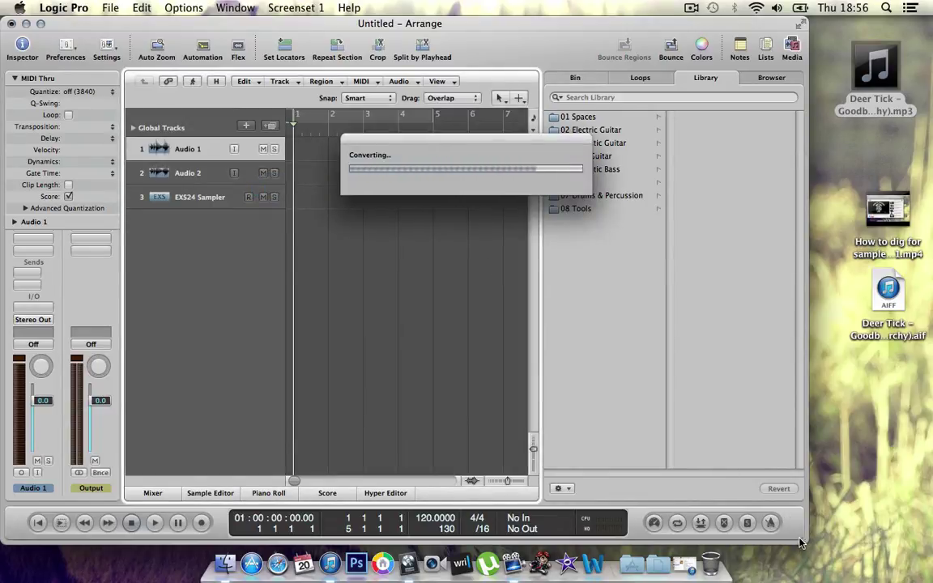
drag(800, 543, 930, 565)
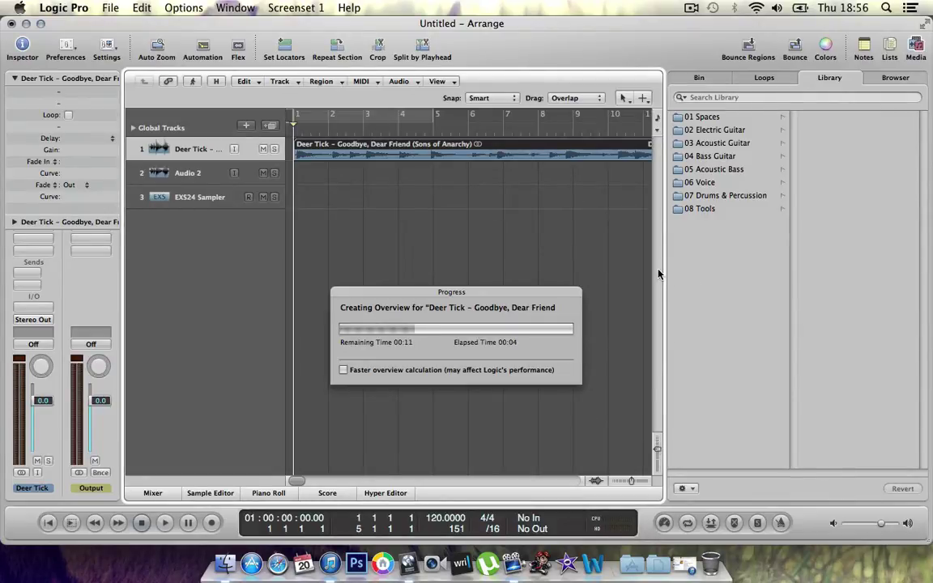
Step: Hide the Library and zoom in vertically and horizontally on the first bars
key(y)
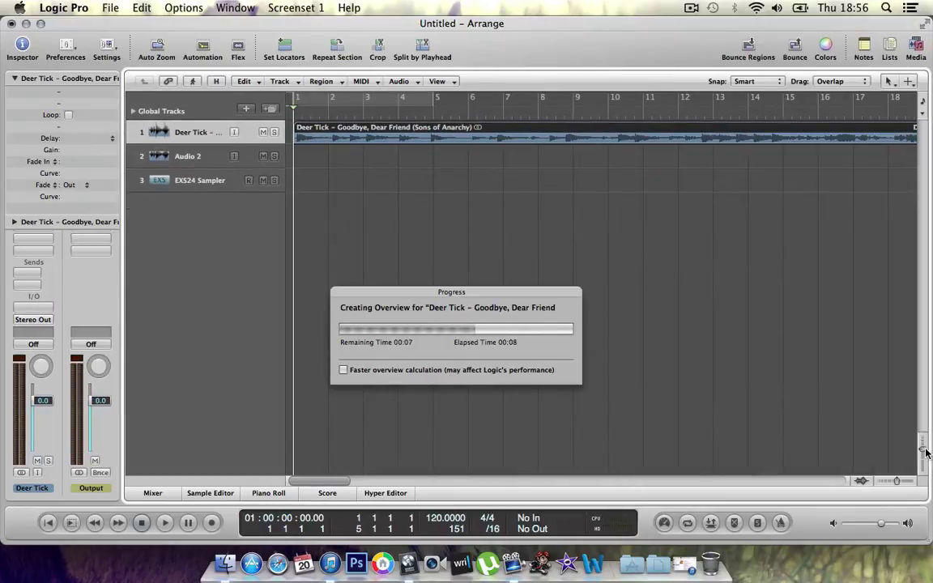
drag(926, 454, 926, 464)
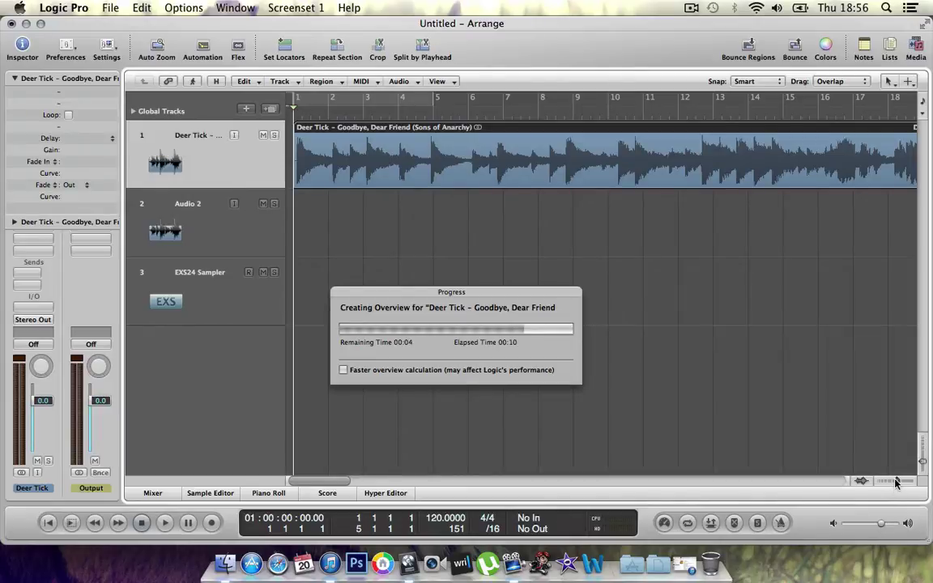
drag(896, 482, 903, 482)
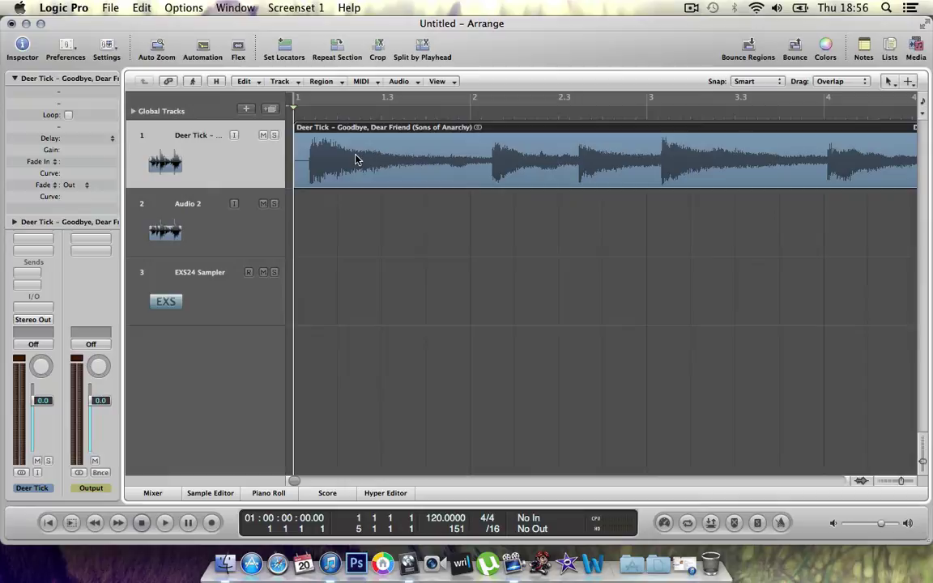
Step: Split the Deer Tick region at its first hit and delete the short lead-in piece
key(space)
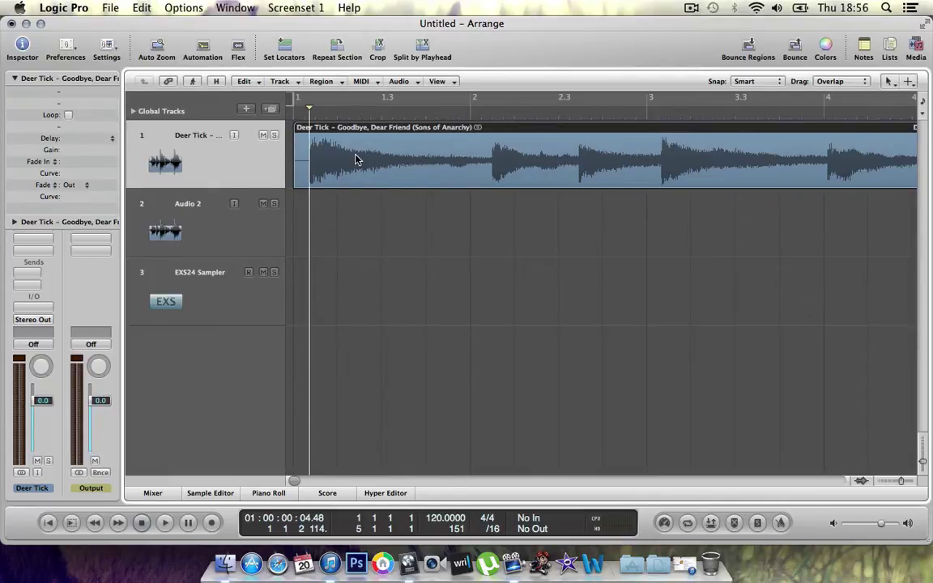
key(Return)
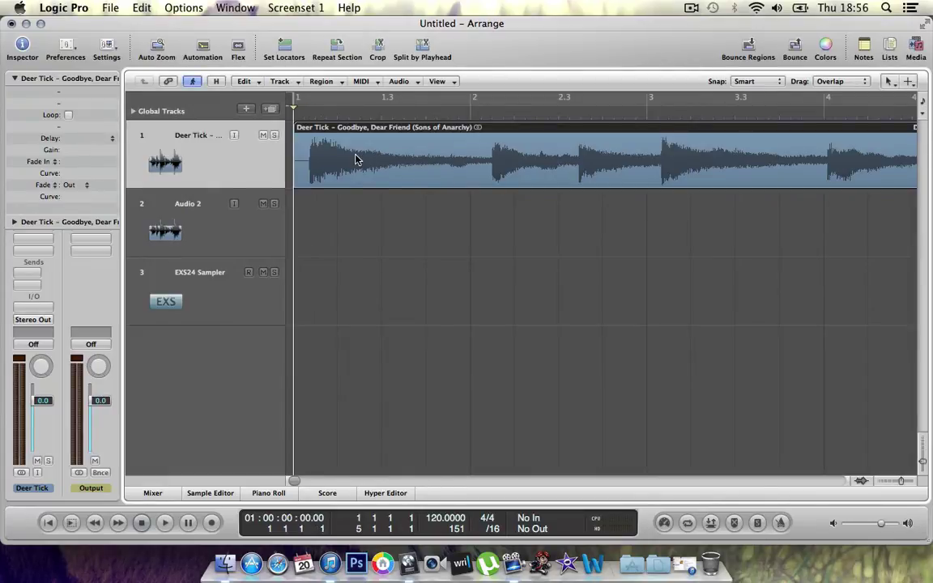
key(space)
key(backslash)
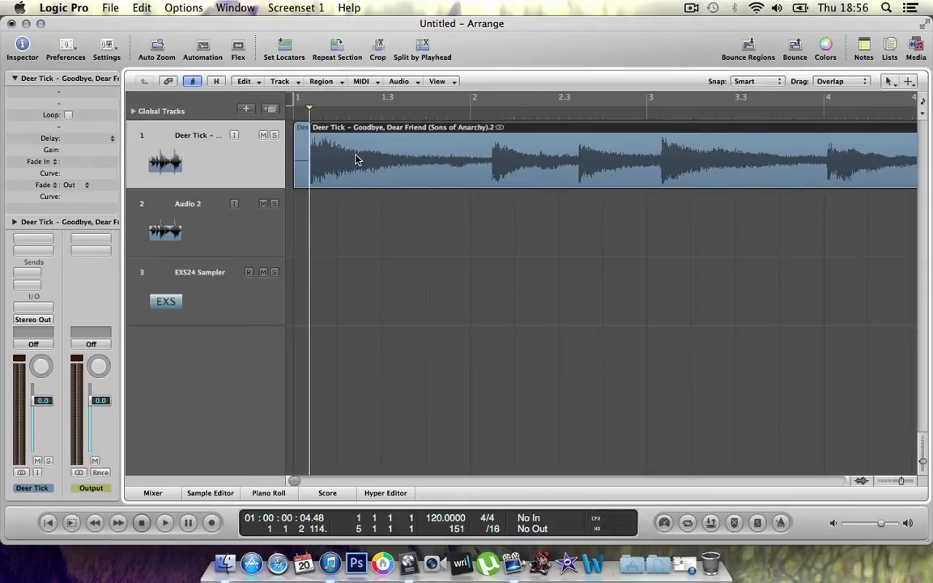
key(space)
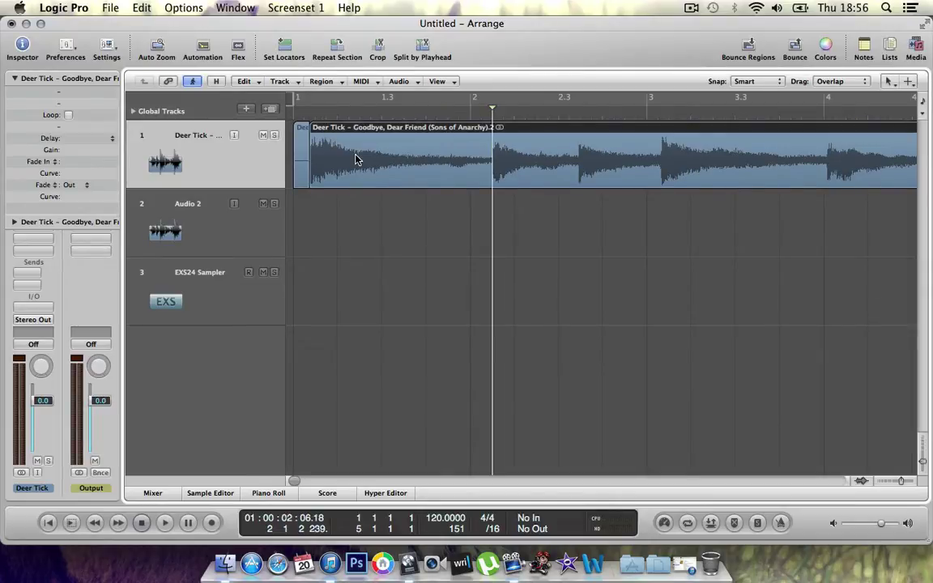
key(Return)
key(space)
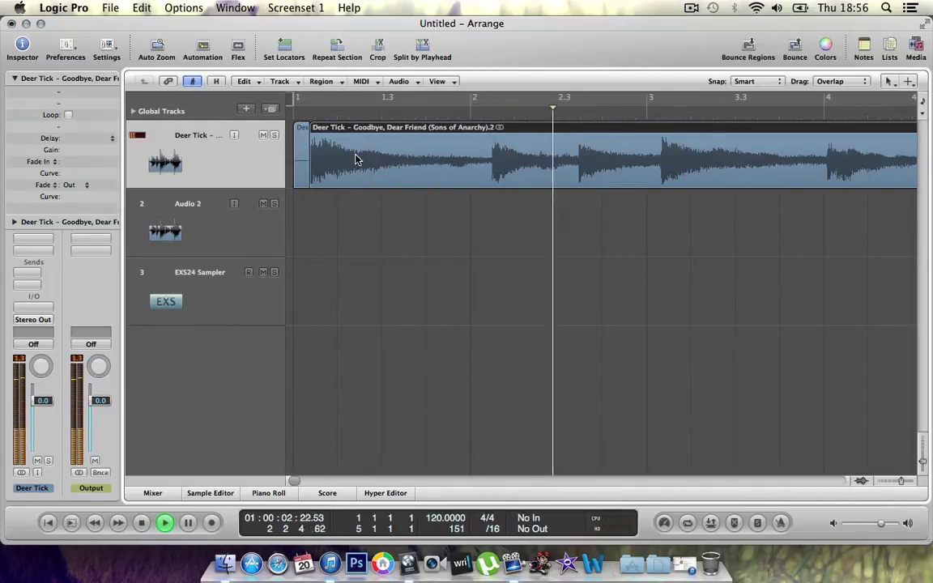
key(space)
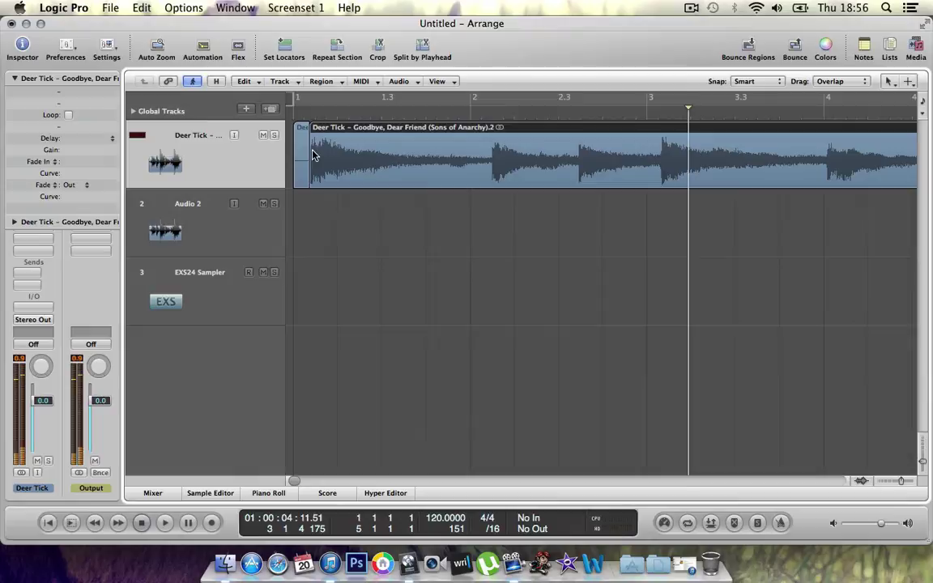
click(299, 151)
key(Delete)
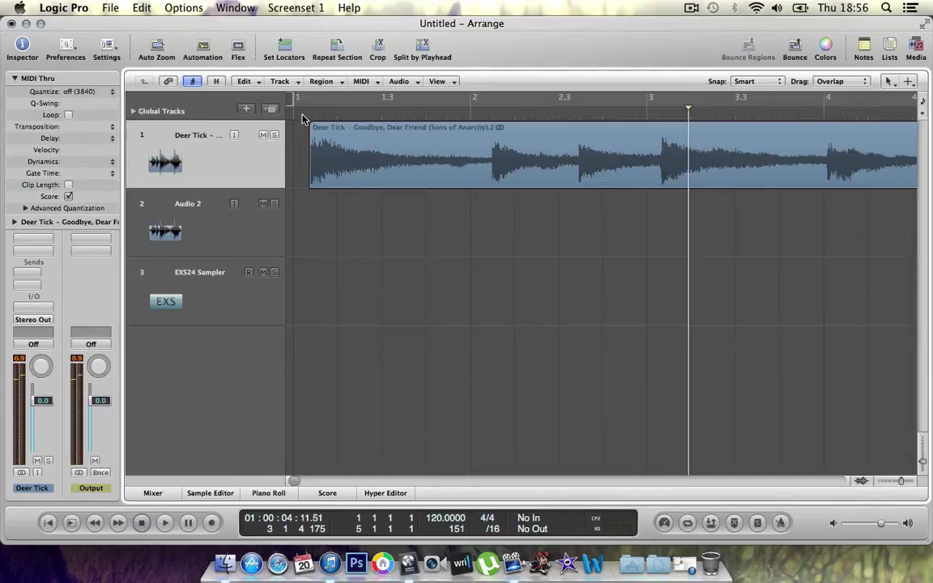
Step: Split the region again at the hit just after bar 3 and replay
key(Return)
key(space)
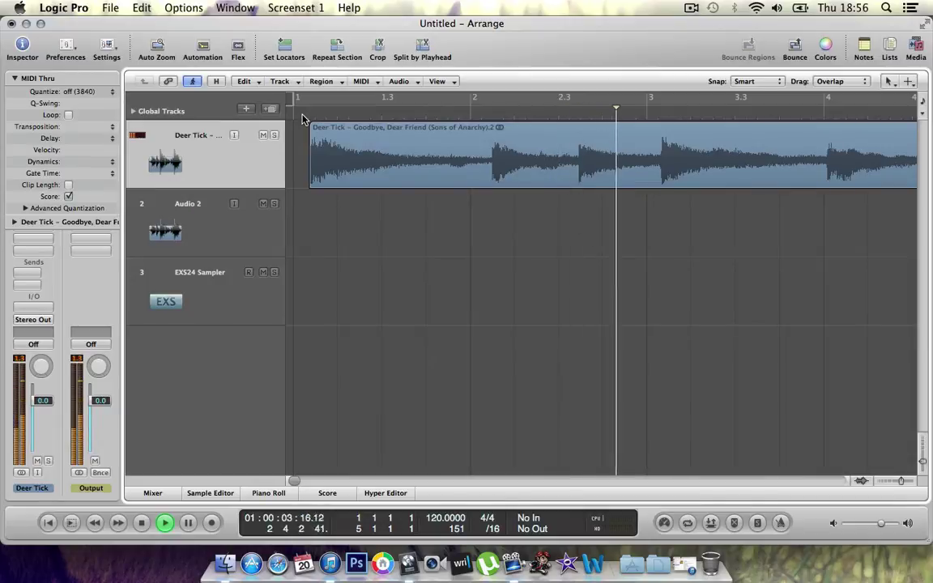
key(space)
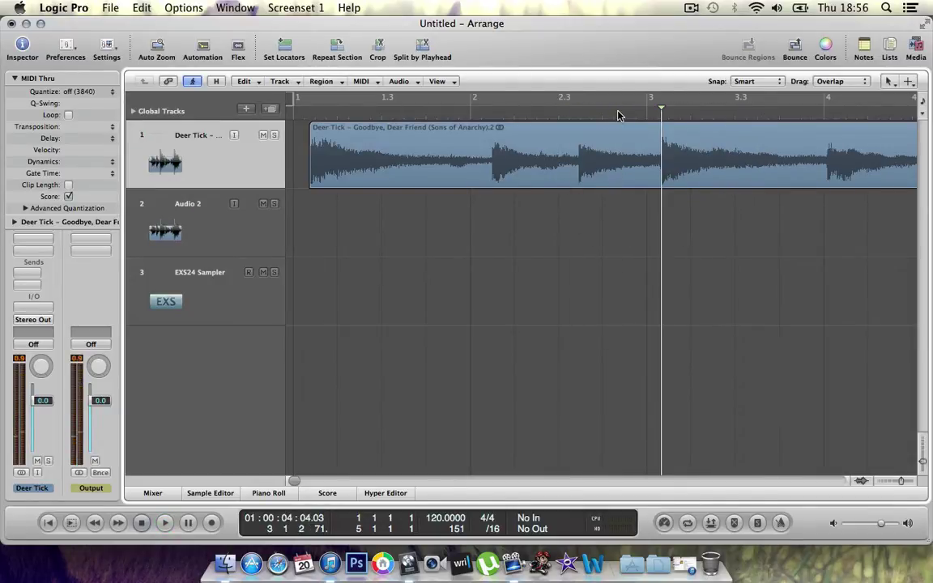
click(600, 150)
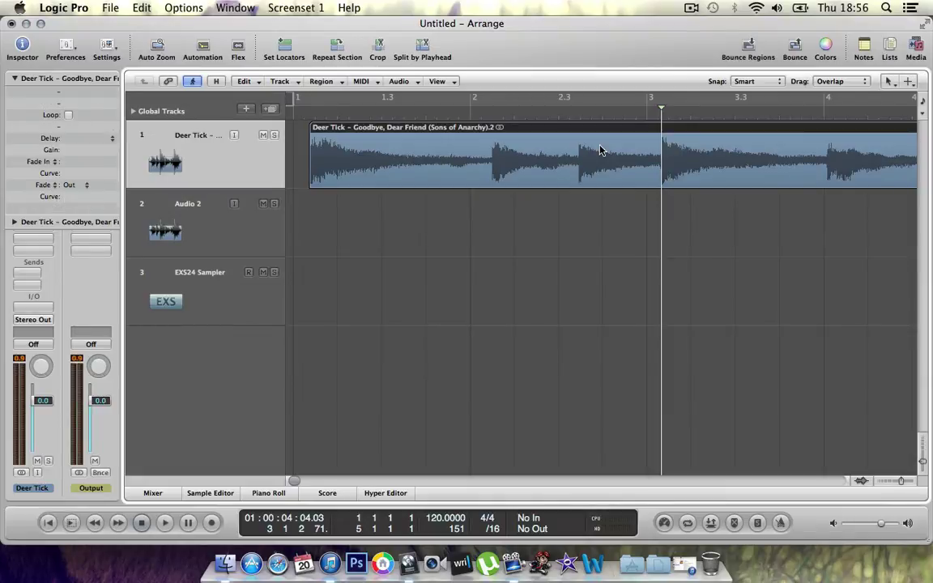
key(backslash)
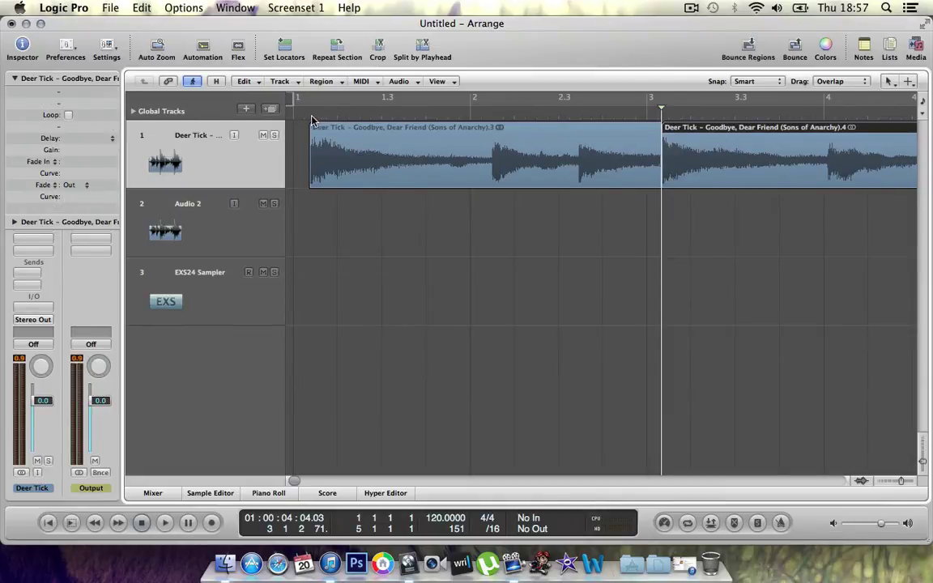
key(Return)
key(space)
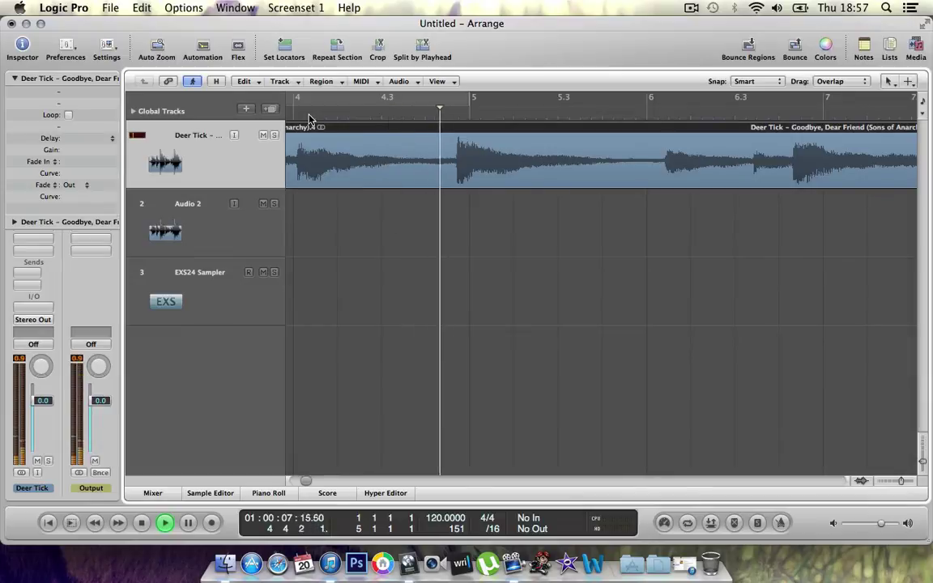
Step: Split the song region at the hit just before bar 5
key(space)
click(437, 111)
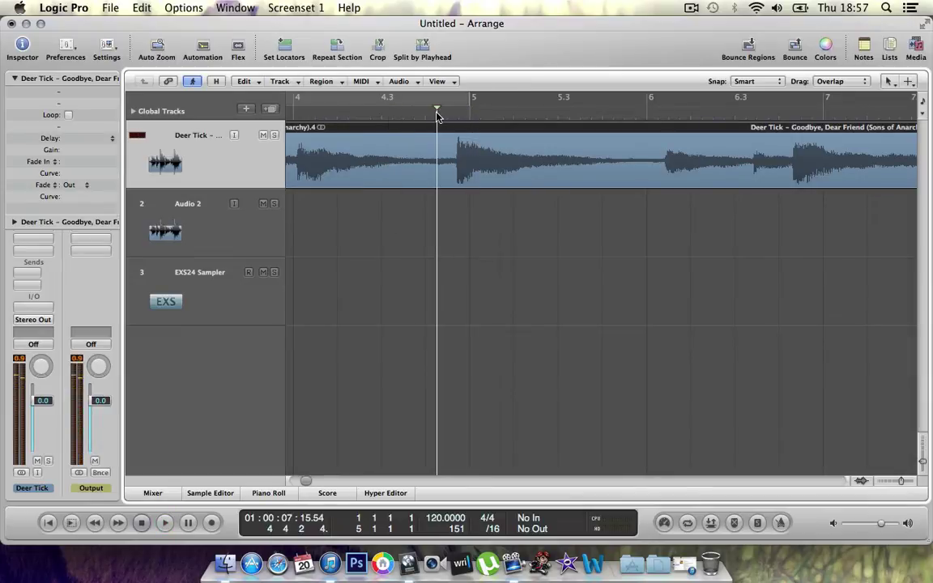
key(super+t)
key(space)
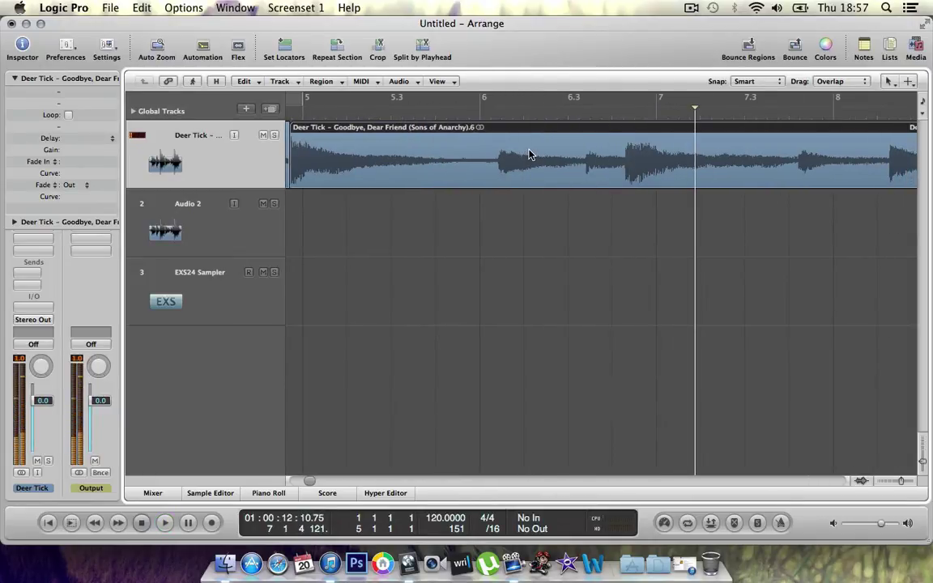
key(space)
Step: Audition from bar 4.3 and split the region just before bar 9
double_click(403, 114)
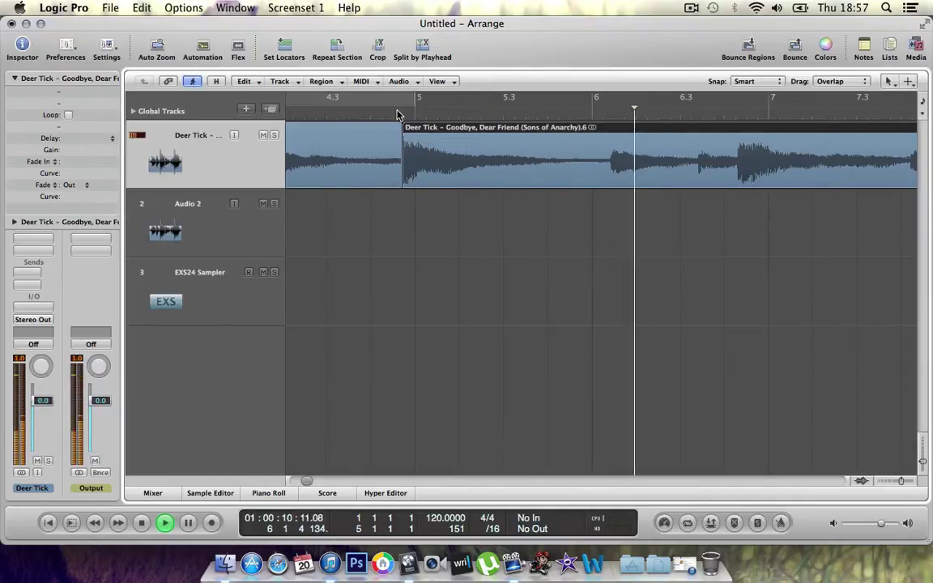
key(space)
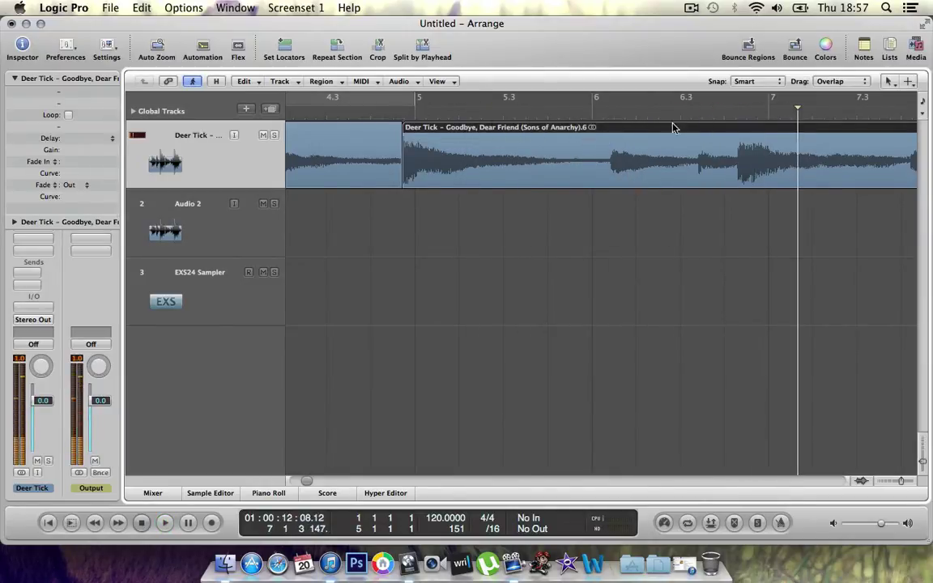
click(723, 116)
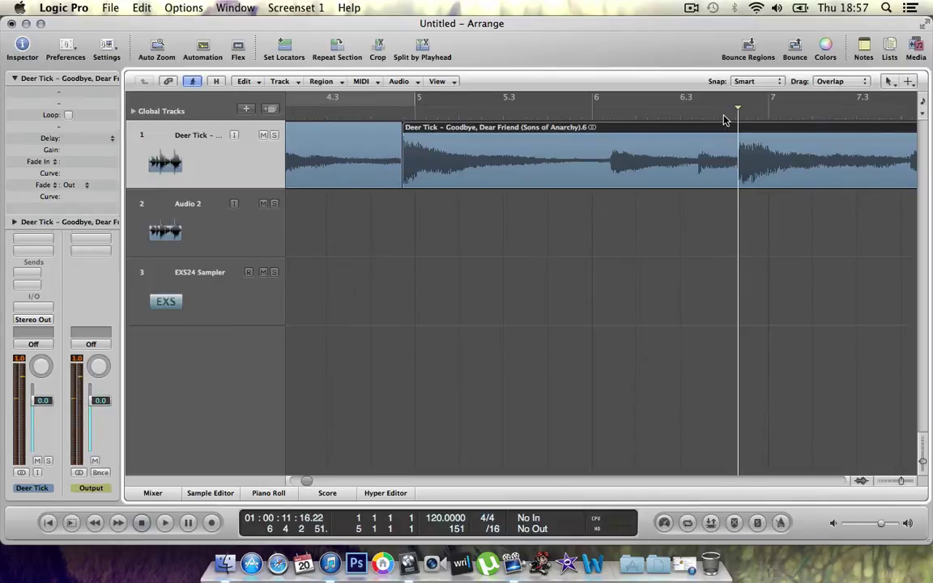
key(space)
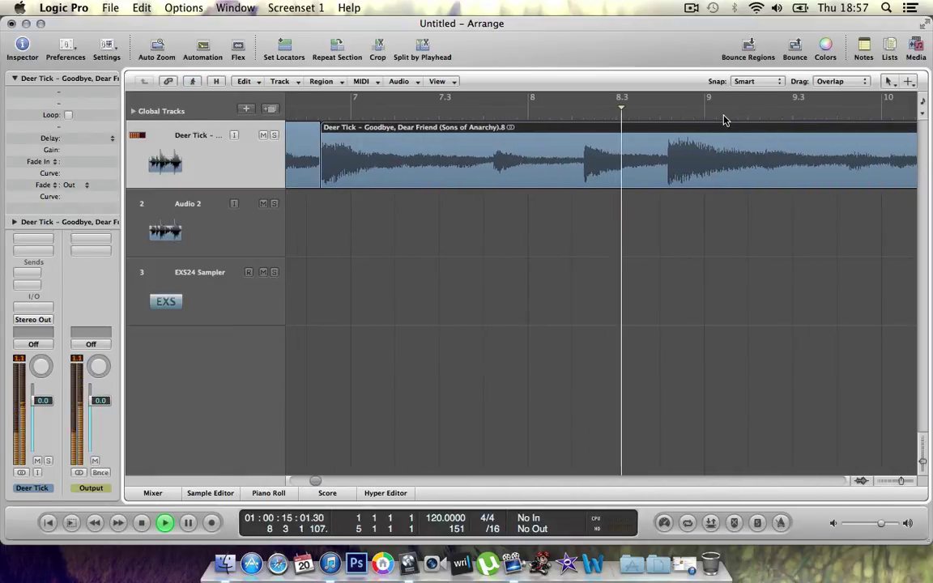
click(650, 111)
key(space)
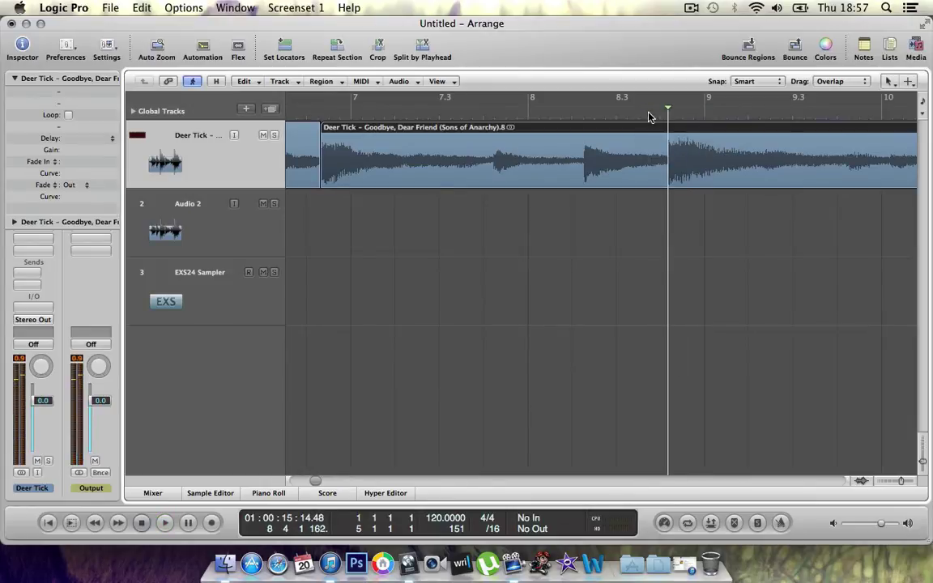
key(super+backslash)
key(space)
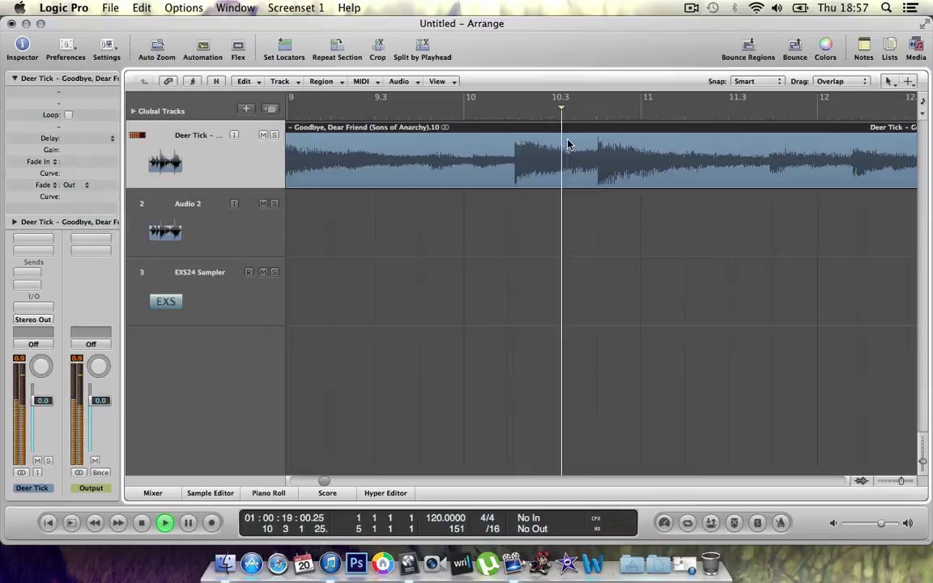
Step: Replay from around bar 8.9 and split the region at about bar 12.3
click(568, 113)
key(space)
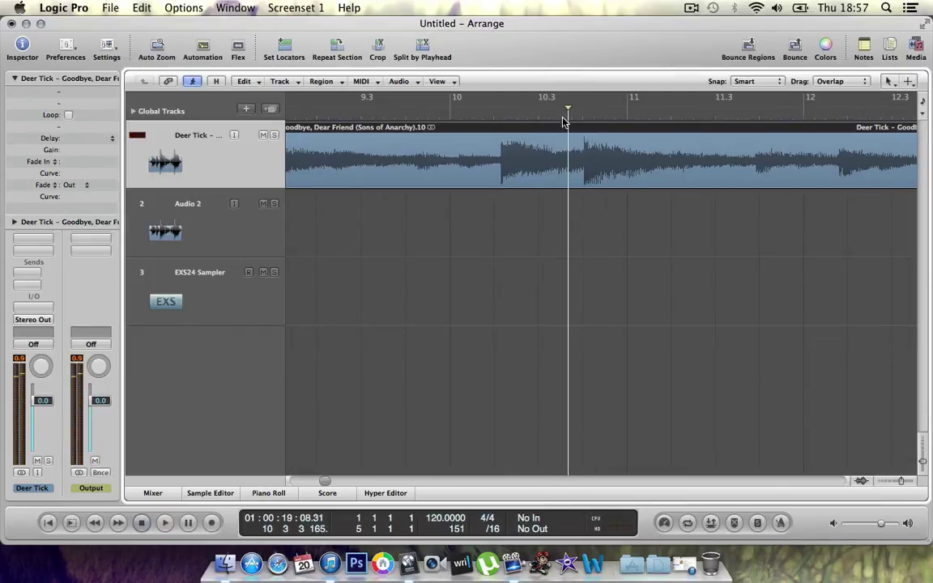
scroll(490, 115, left, 5)
click(482, 116)
key(space)
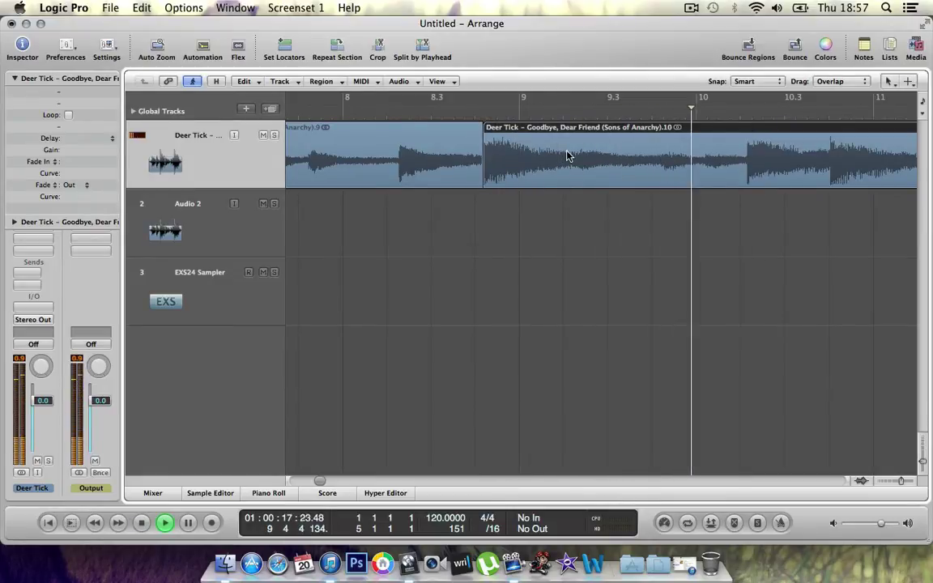
click(811, 114)
key(space)
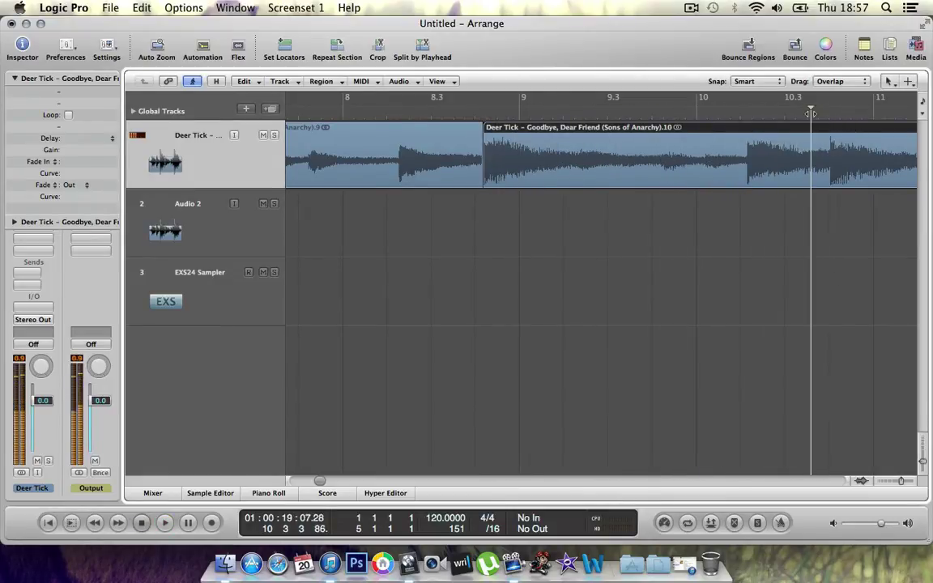
key(space)
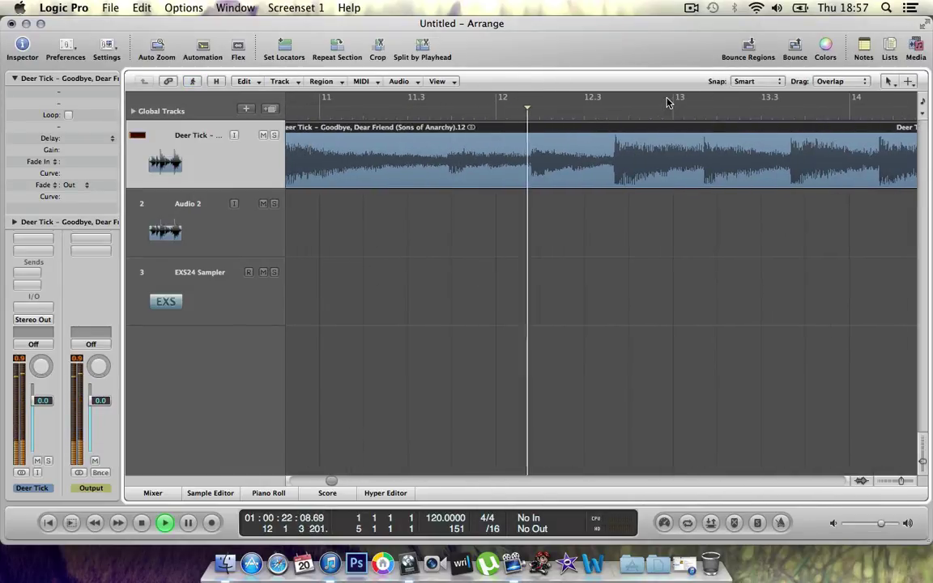
key(space)
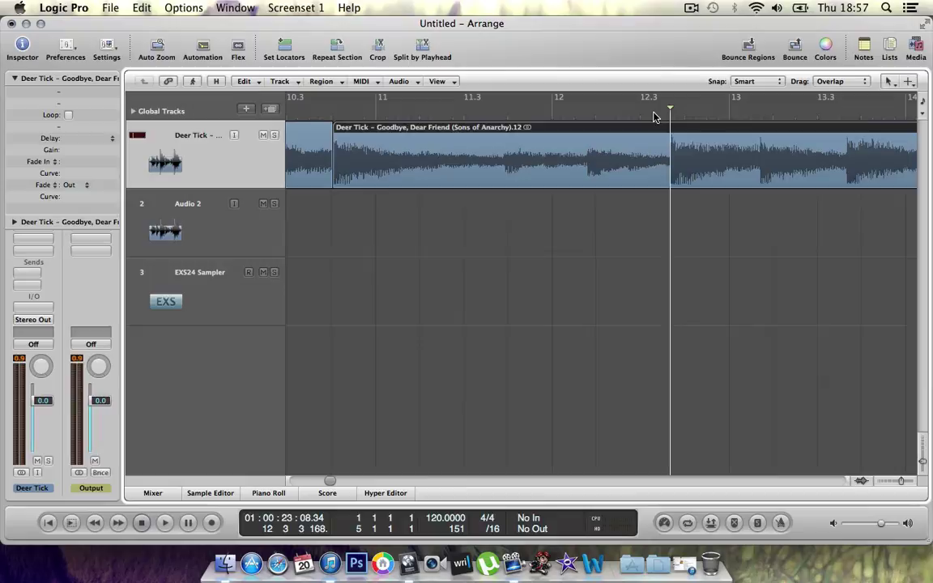
key(super+backslash)
key(space)
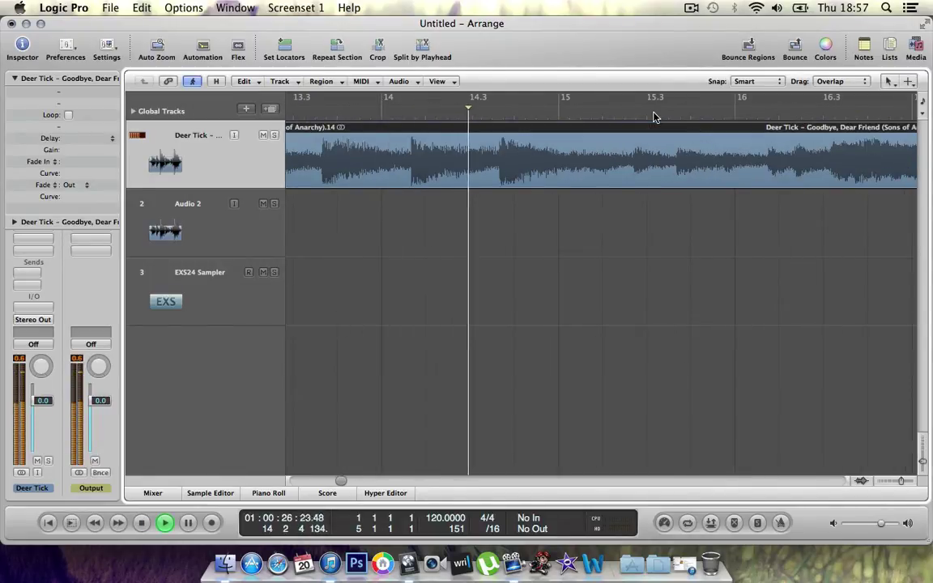
Step: Split the region at the hit near bar 14.4
key(space)
click(485, 120)
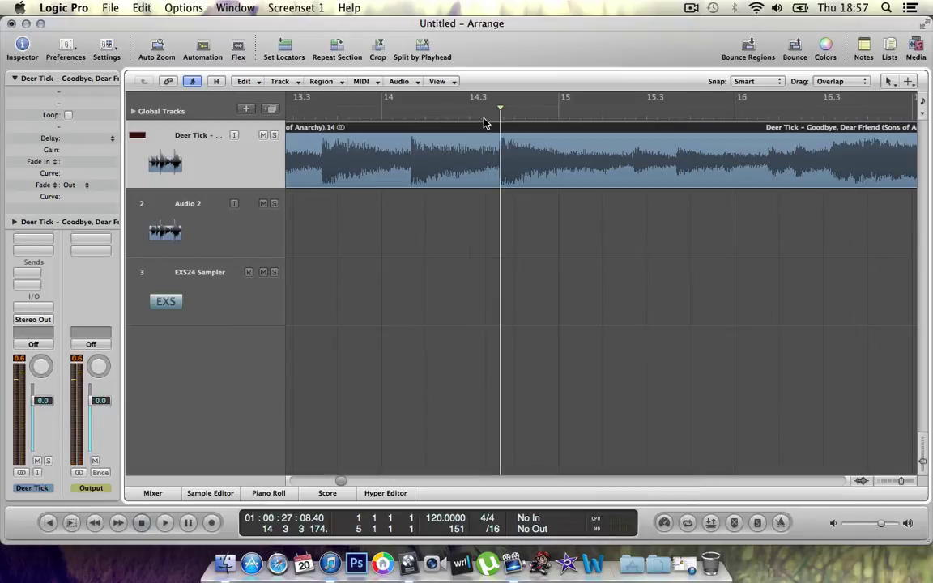
key(super+t)
key(space)
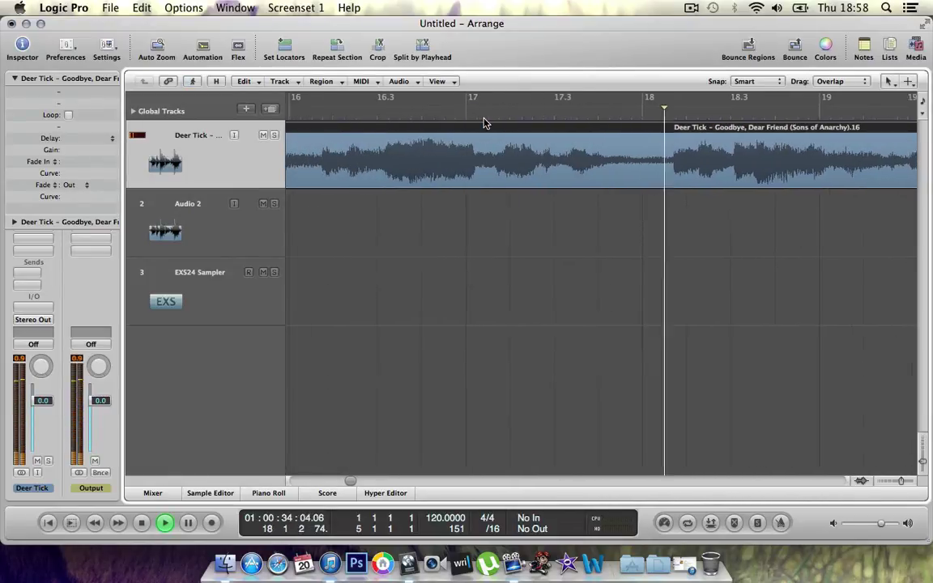
Step: Play on through the song, following it to about bar 30, then stop
scroll(484, 123, left, 5)
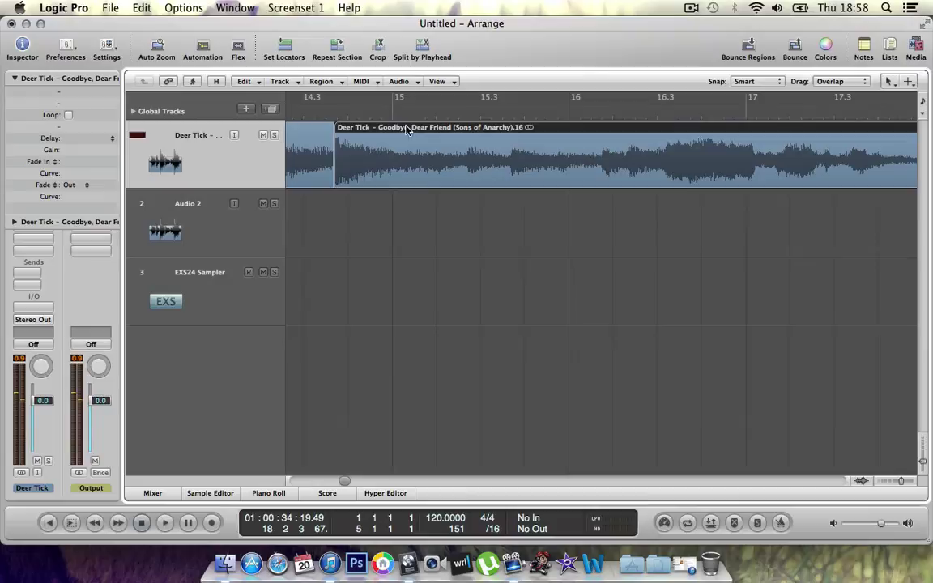
key(space)
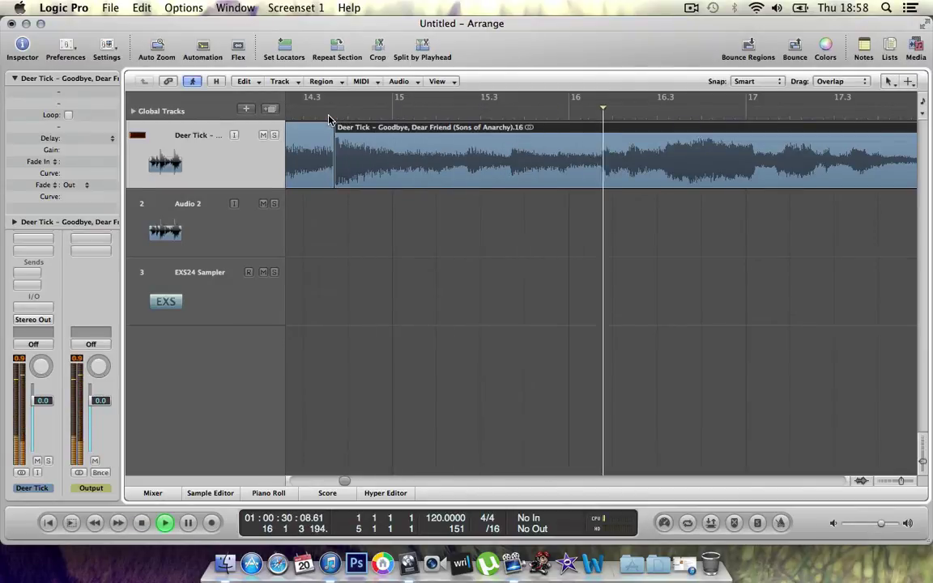
scroll(591, 204, right, 3)
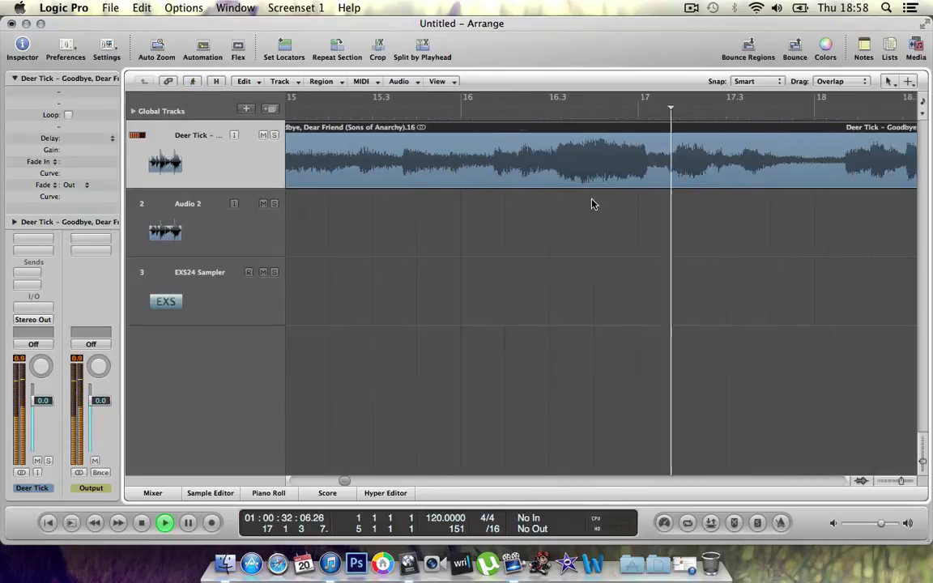
scroll(591, 204, right, 2)
scroll(591, 205, right, 2)
scroll(591, 204, right, 2)
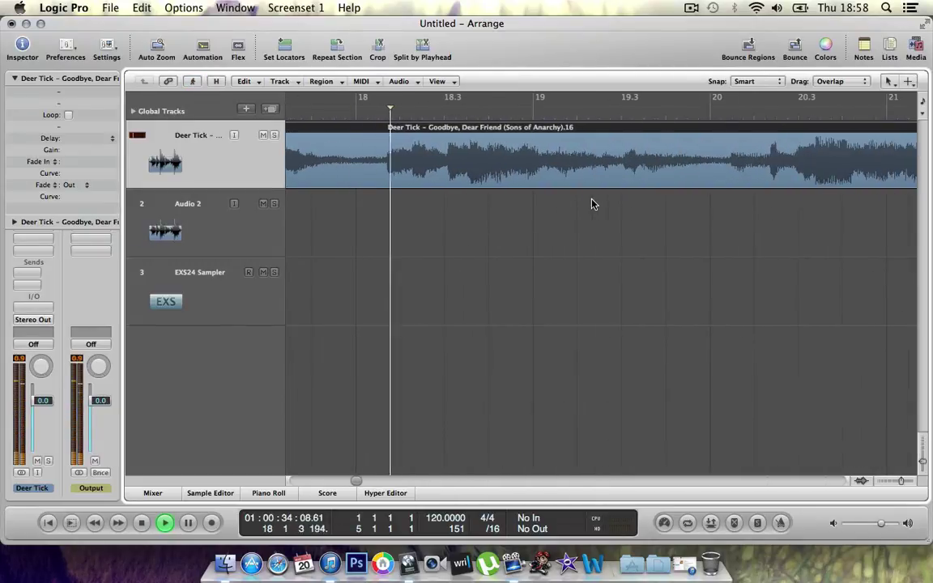
scroll(592, 205, right, 2)
scroll(591, 205, right, 2)
scroll(591, 204, right, 4)
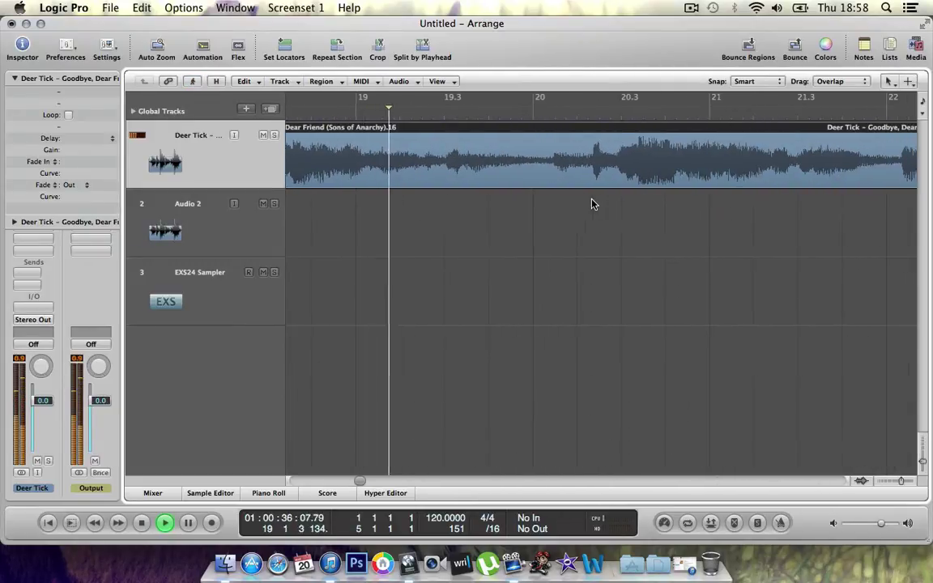
scroll(591, 204, right, 1)
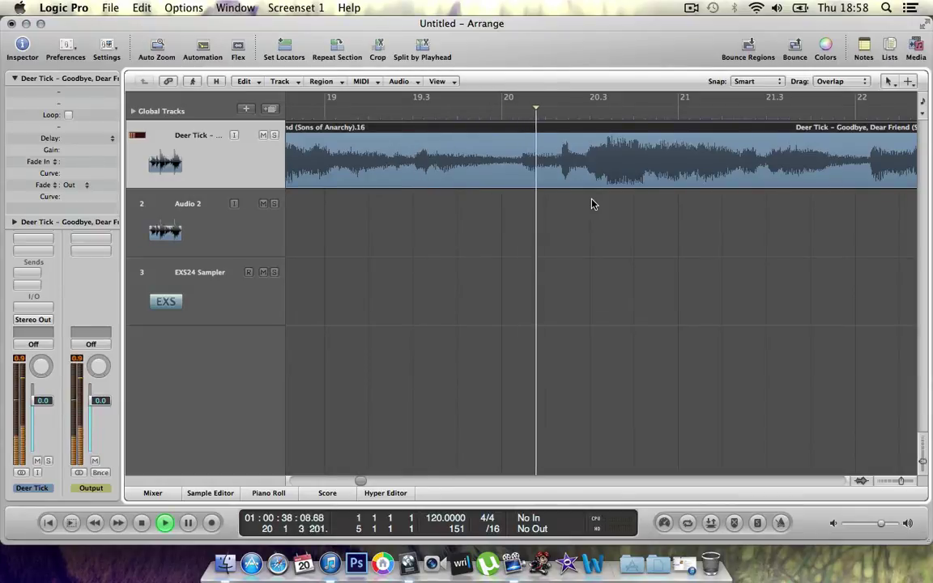
scroll(591, 205, right, 2)
scroll(591, 204, right, 2)
scroll(591, 205, right, 2)
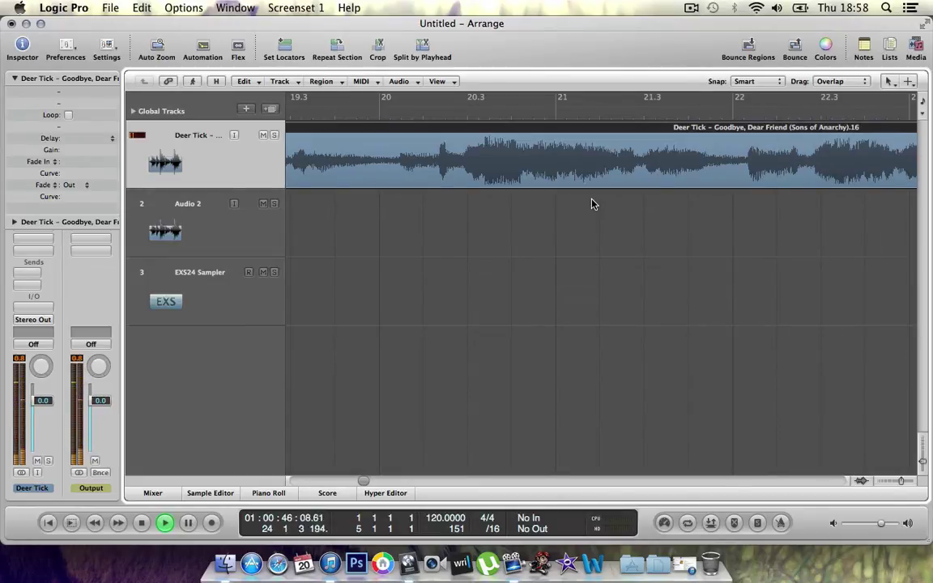
scroll(591, 204, right, 2)
scroll(592, 204, right, 1)
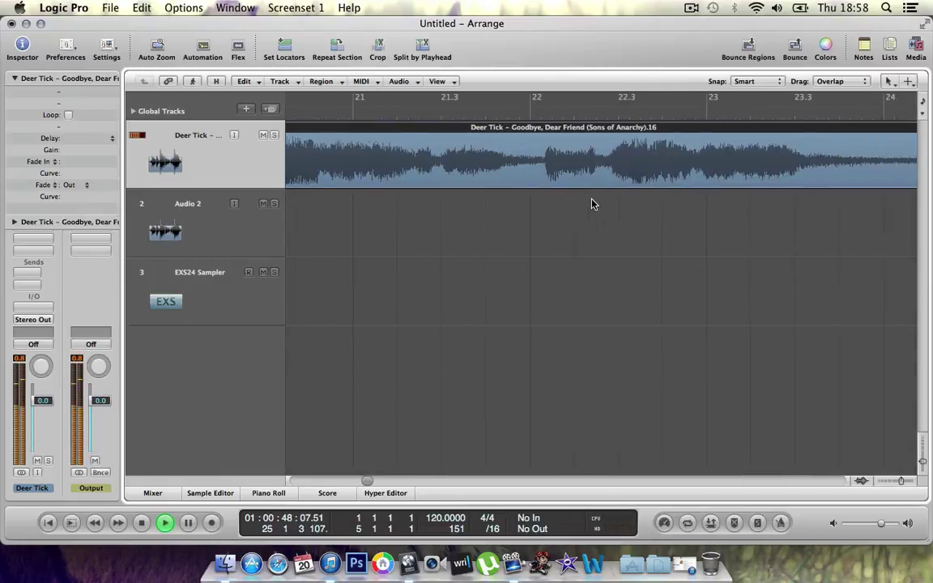
scroll(591, 205, right, 2)
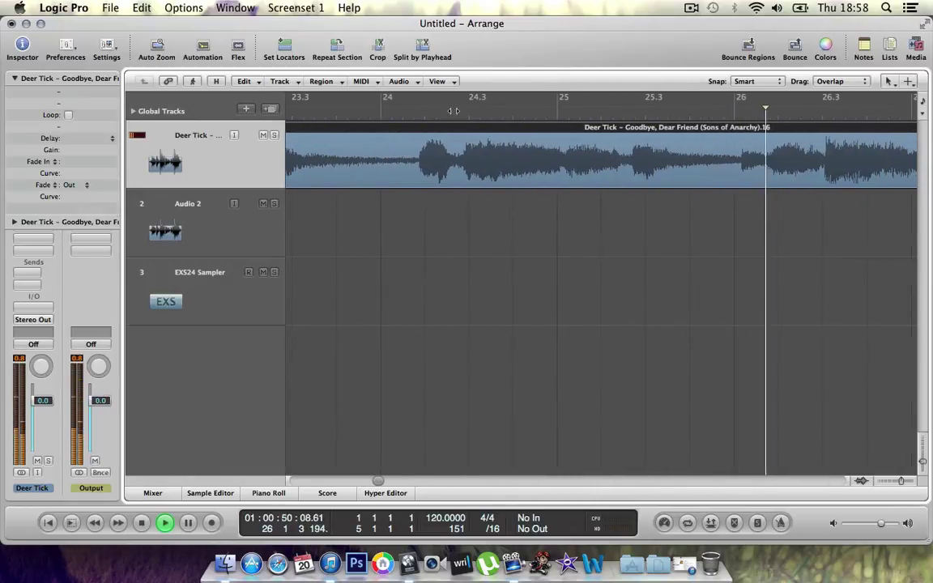
click(453, 114)
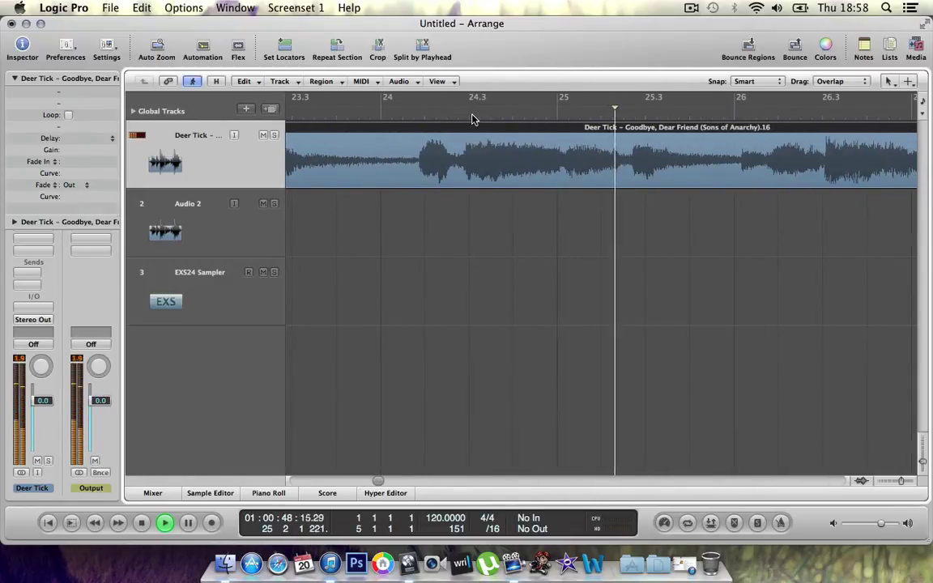
scroll(473, 118, right, 3)
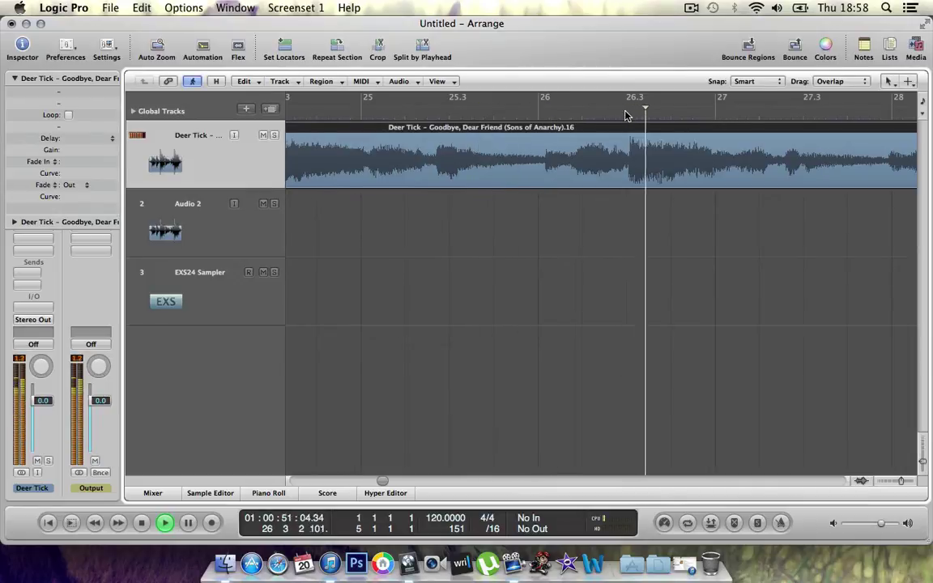
scroll(625, 115, right, 1)
scroll(625, 116, right, 2)
scroll(624, 115, right, 3)
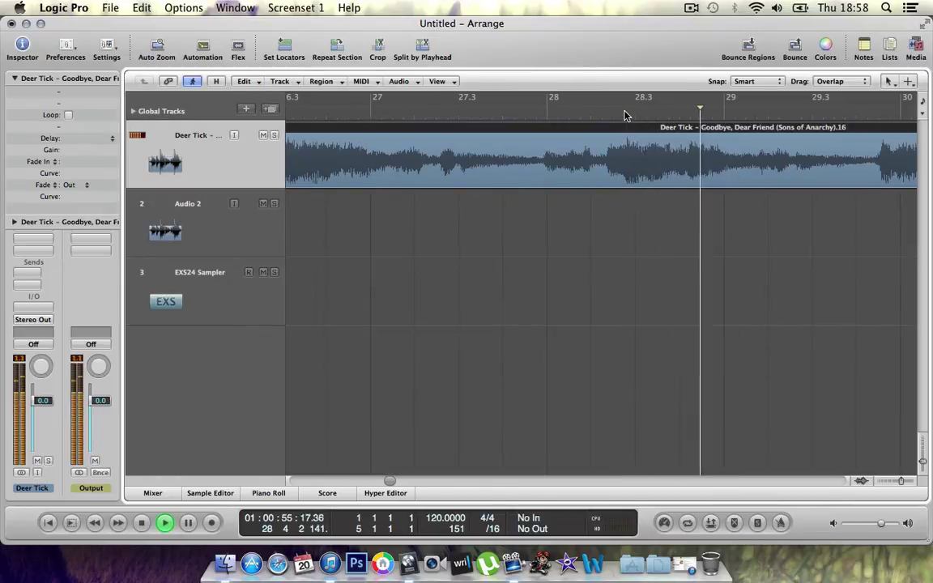
scroll(624, 116, right, 3)
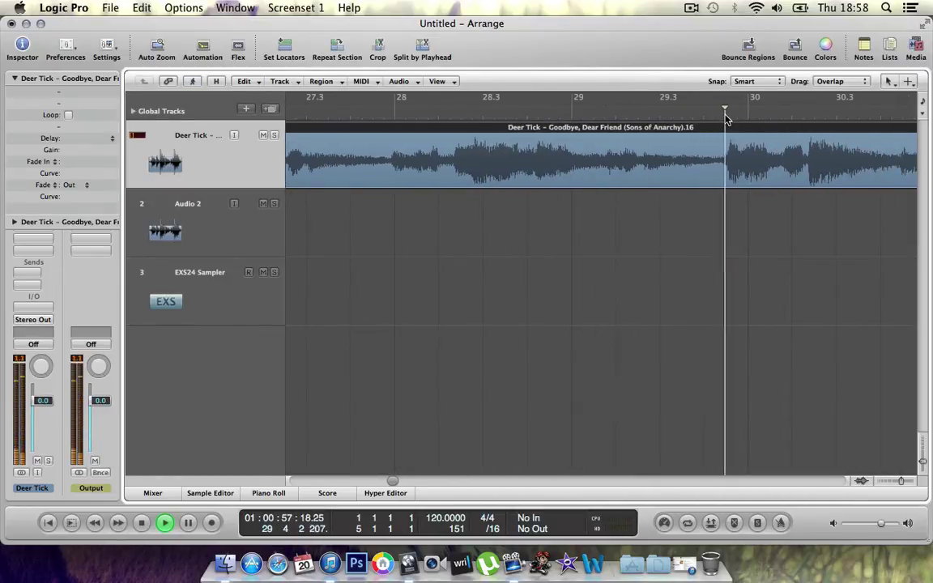
click(807, 107)
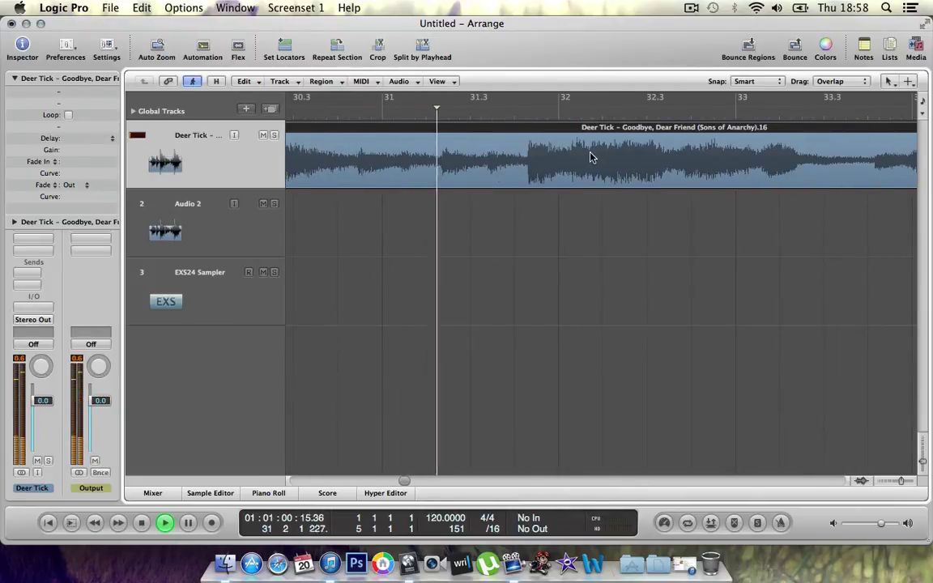
scroll(590, 158, left, 5)
key(space)
Step: Cut the song region at bar 30 and delete the part before the cut
click(420, 119)
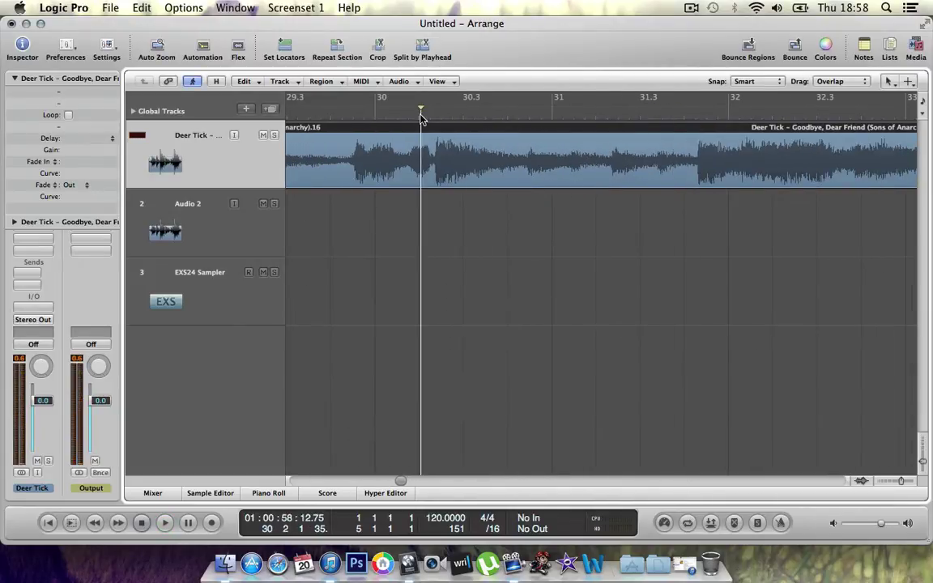
key(super+backslash)
click(343, 160)
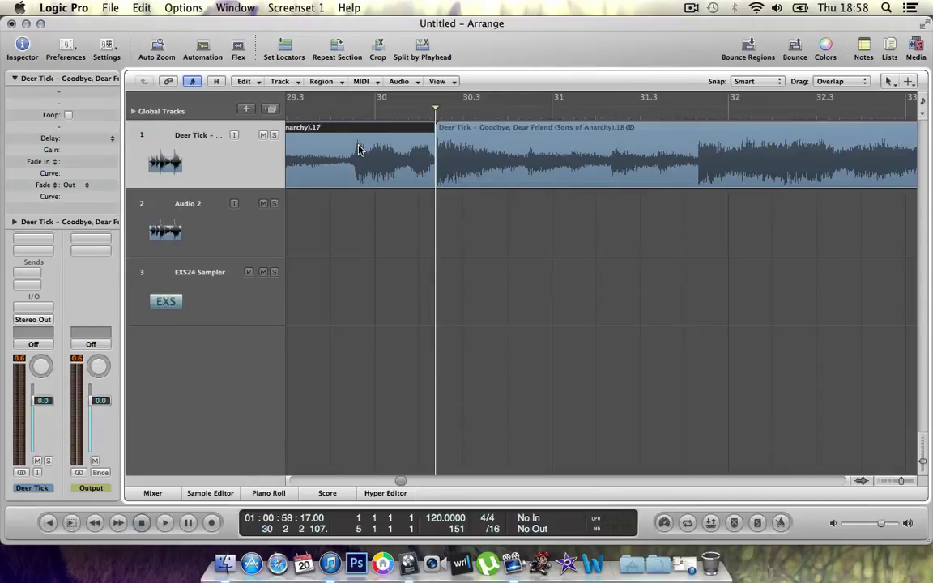
key(Delete)
key(space)
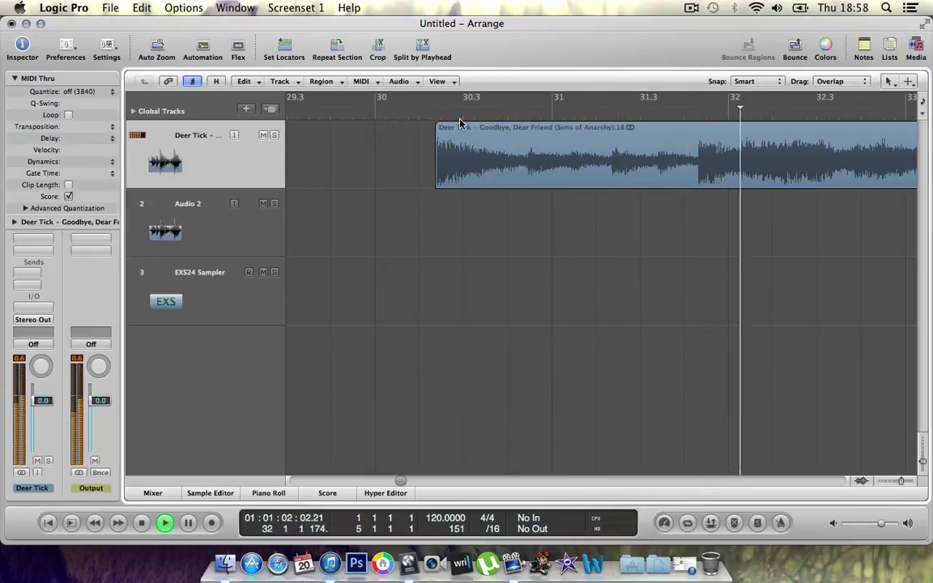
Step: Audition from bar 30 and split the region again near bar 32
click(698, 115)
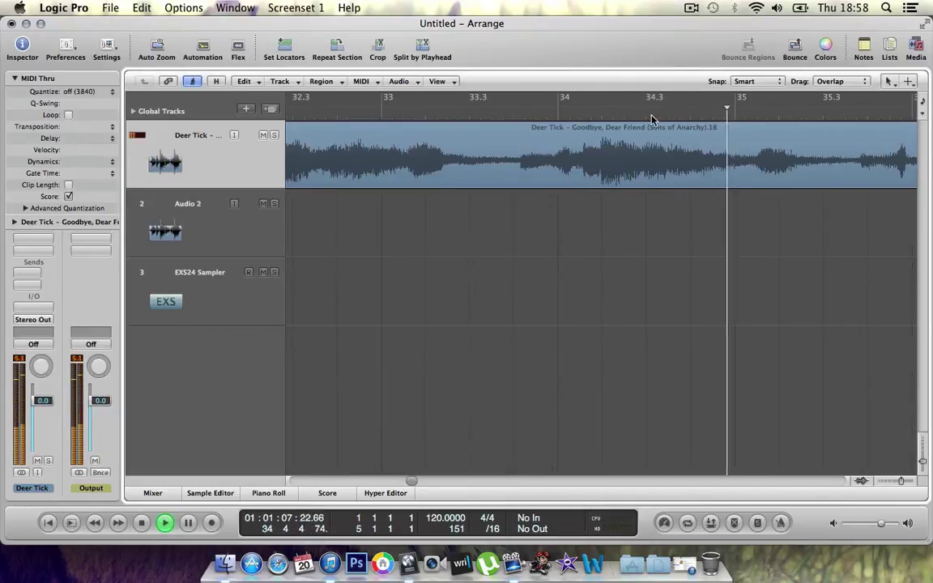
scroll(649, 119, left, 5)
scroll(649, 119, left, 5)
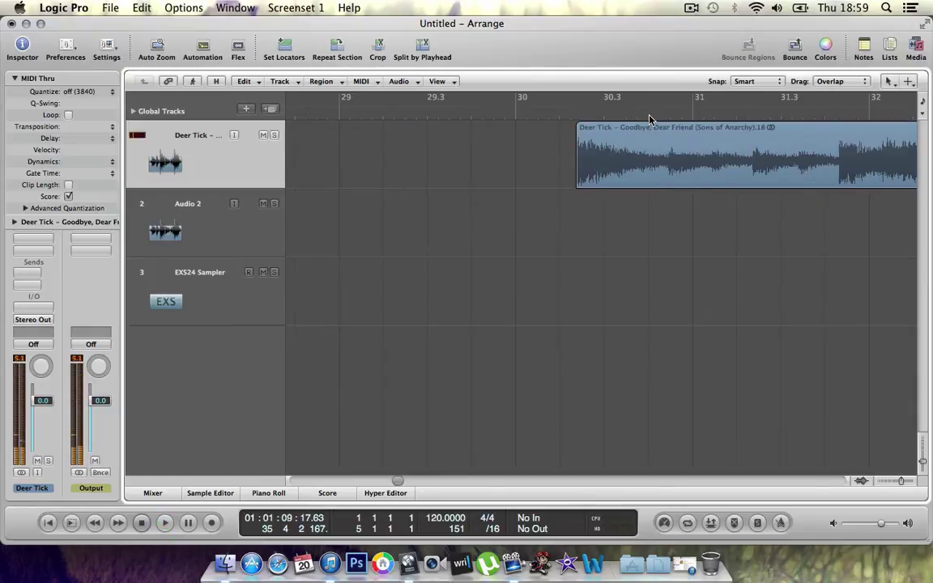
double_click(649, 119)
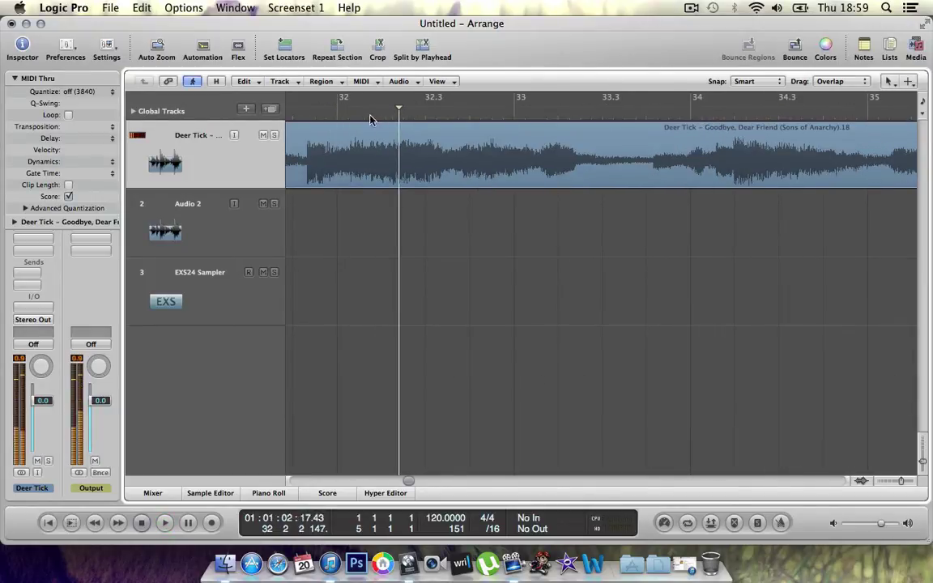
click(366, 120)
click(340, 154)
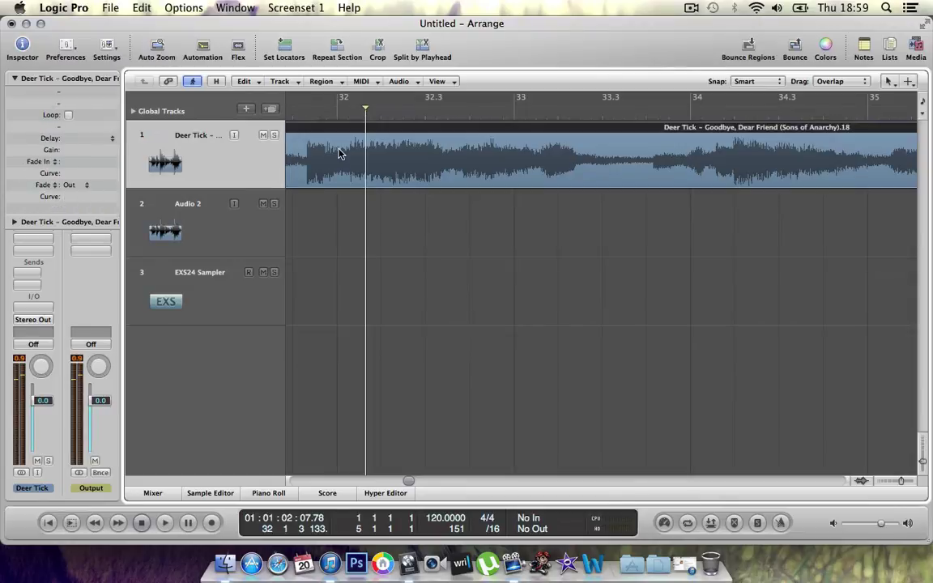
key(super+t)
key(space)
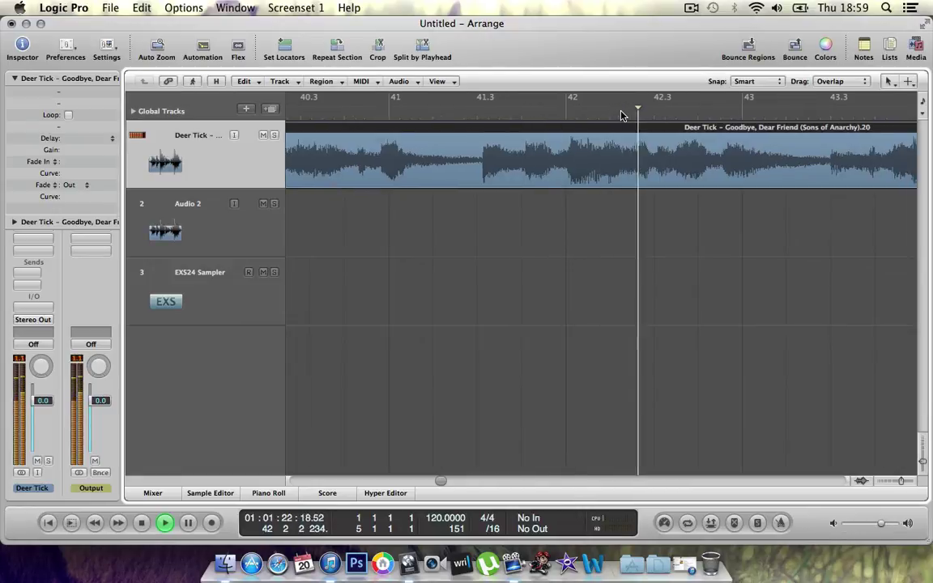
click(620, 111)
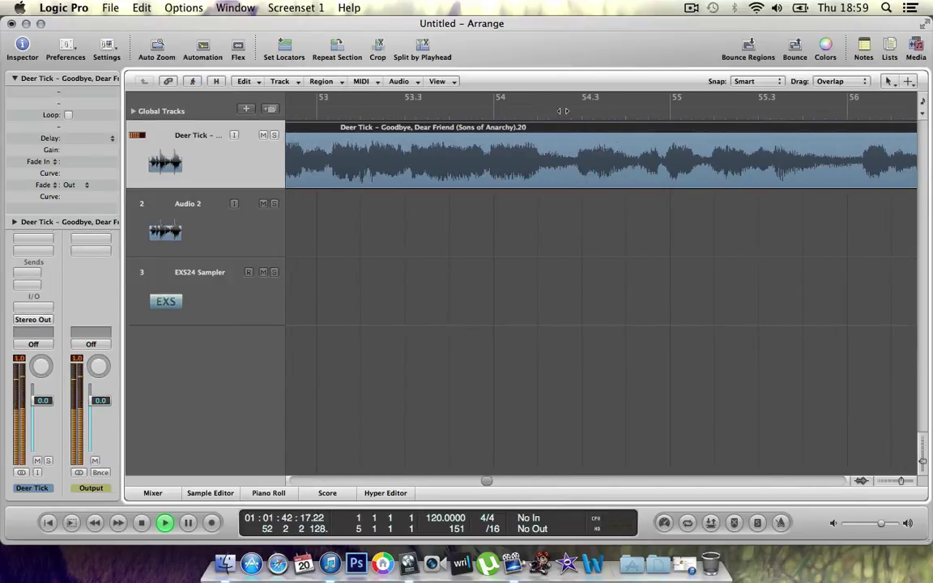
click(563, 111)
click(563, 111)
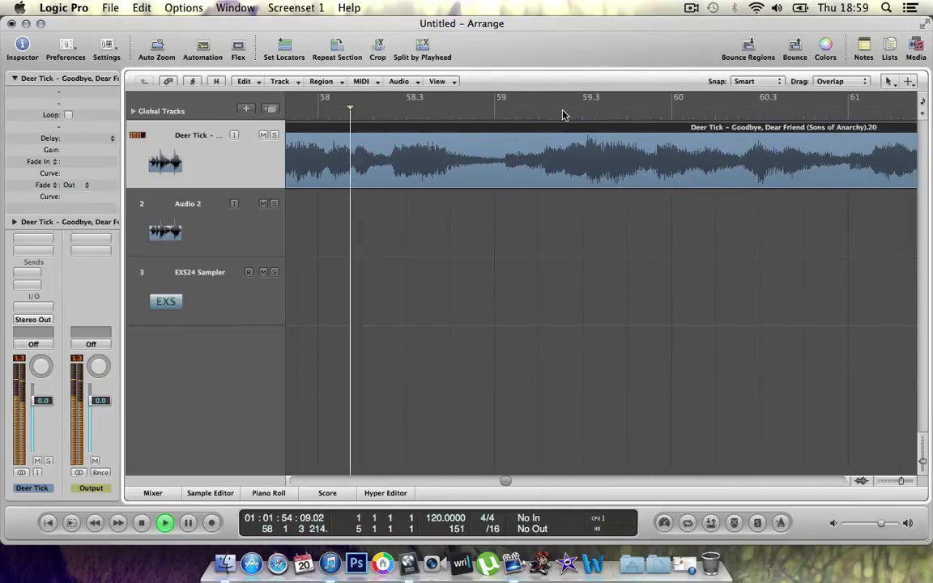
click(563, 111)
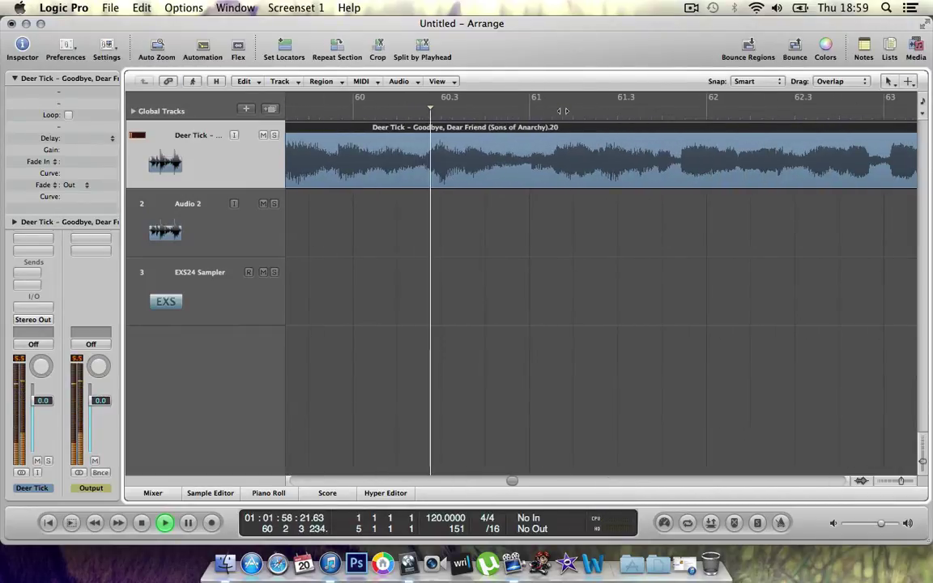
click(563, 112)
click(563, 111)
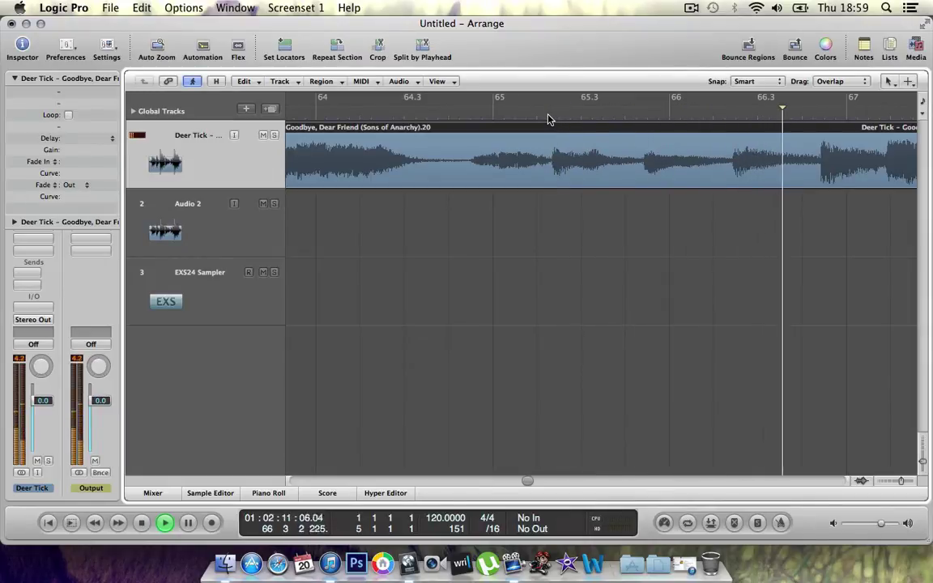
Step: Split the region at about bar 65 and delete the section before it
key(space)
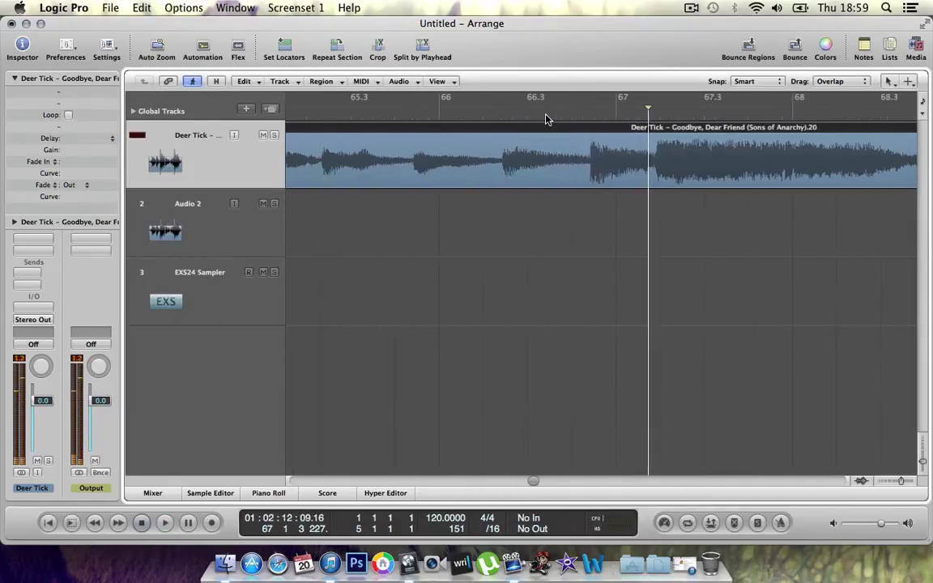
scroll(545, 119, left, 2)
click(440, 118)
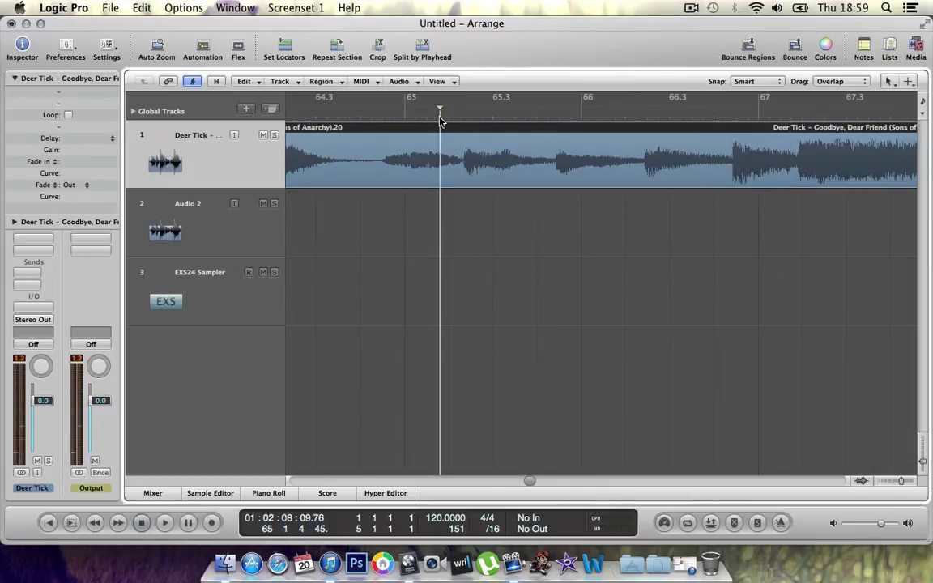
key(super+t)
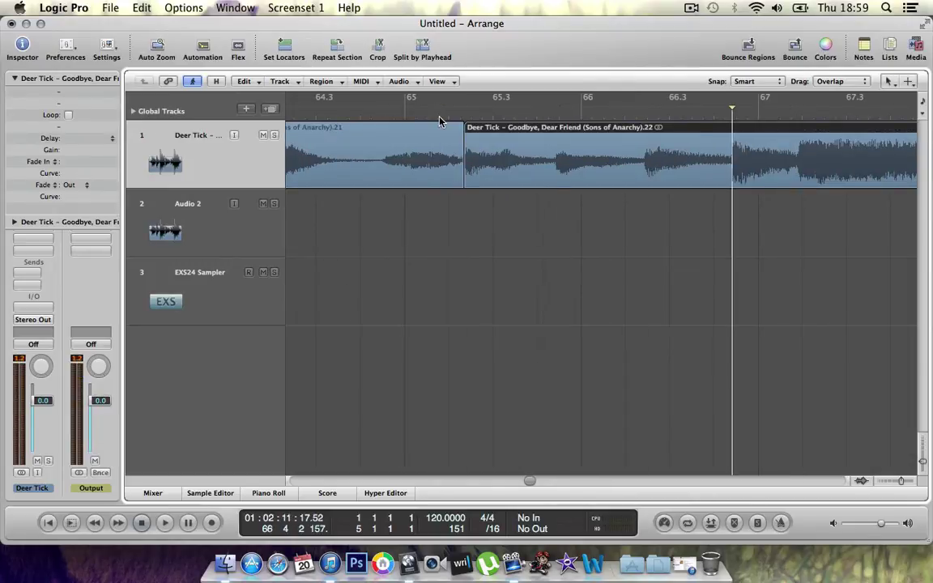
key(super+t)
key(space)
scroll(421, 142, right, 3)
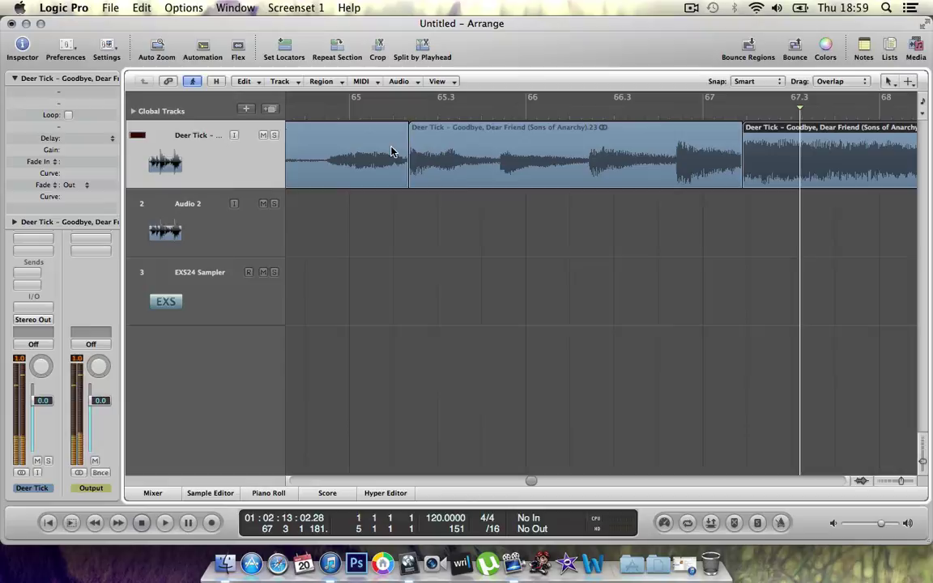
scroll(394, 151, left, 10)
scroll(558, 139, left, 3)
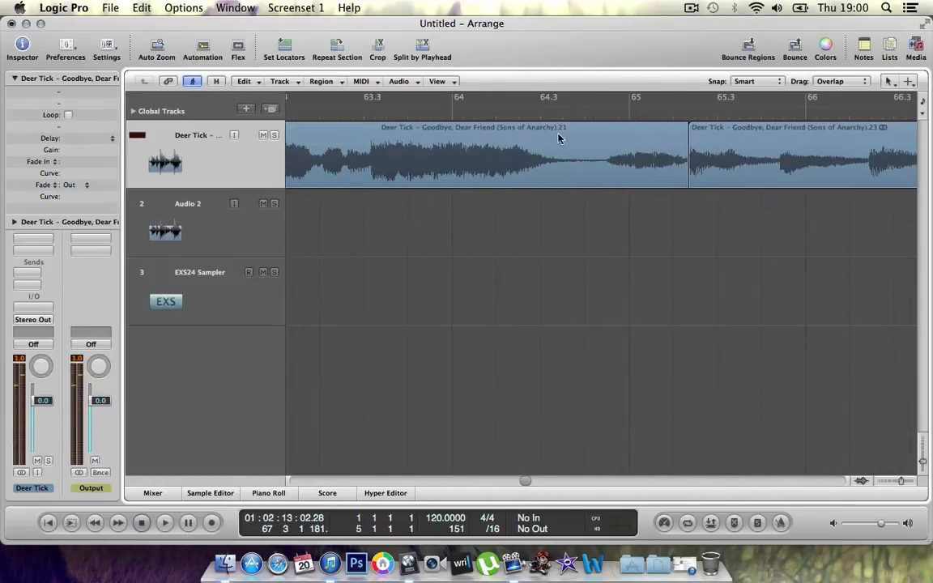
click(625, 139)
key(Delete)
Step: Audition from the new start and split the region again near bar 70
scroll(624, 139, right, 3)
click(614, 118)
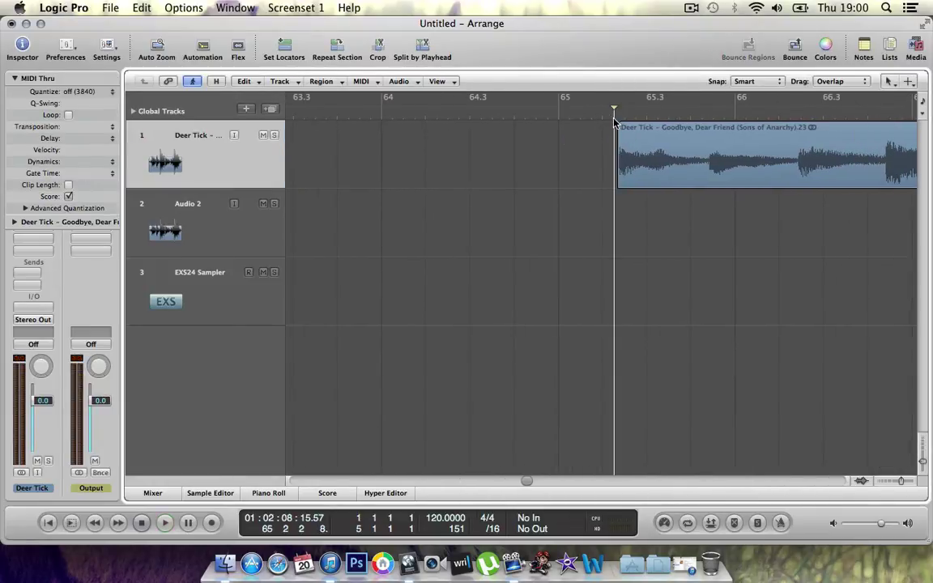
key(space)
scroll(614, 123, right, 20)
scroll(614, 124, left, 3)
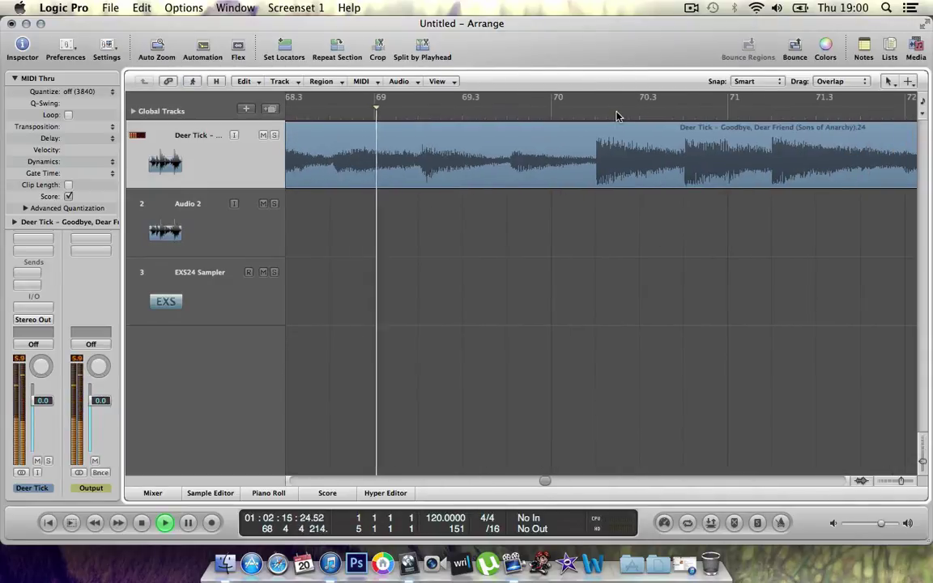
click(418, 118)
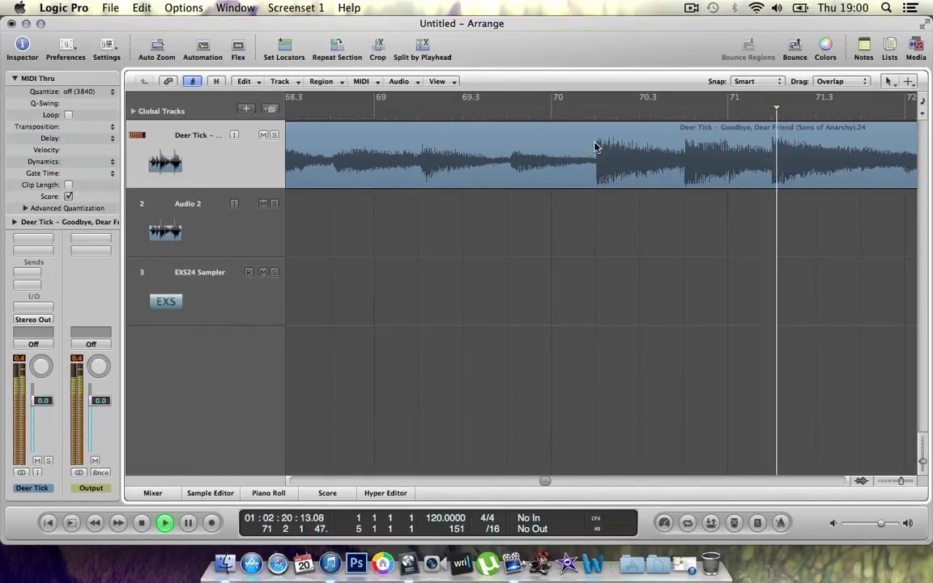
key(space)
click(585, 114)
click(544, 160)
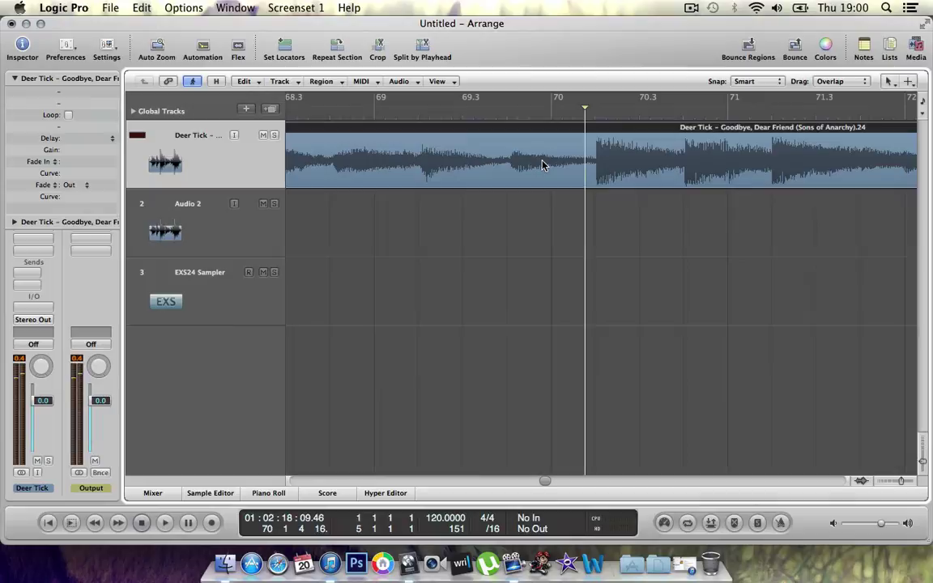
key(super+t)
key(space)
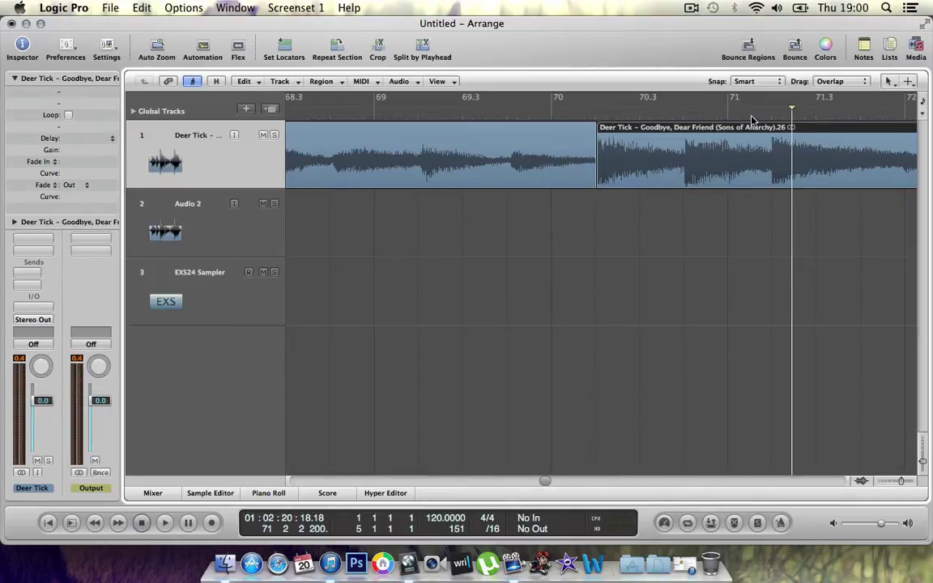
Step: Split the region near bar 71 and delete the piece before the cut
key(super+t)
key(space)
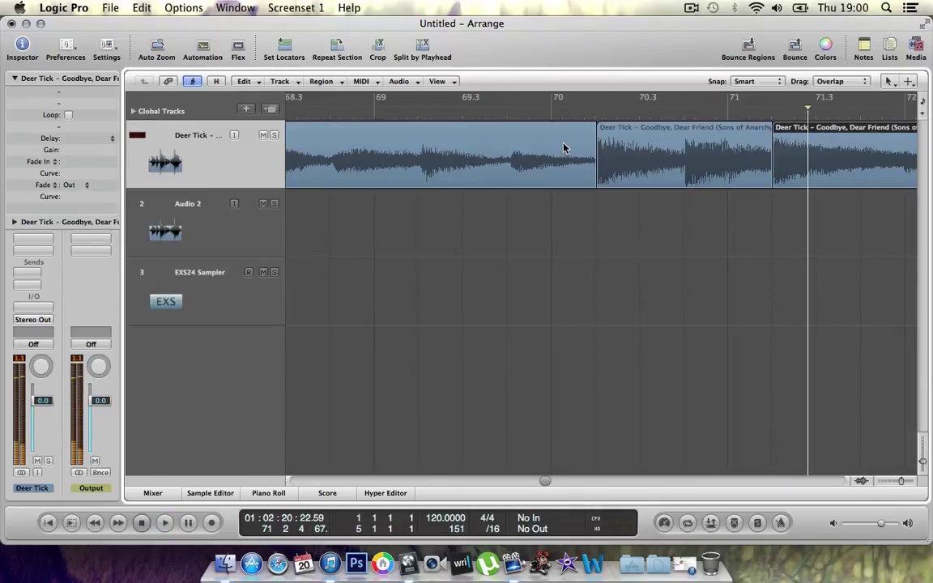
key(Delete)
key(space)
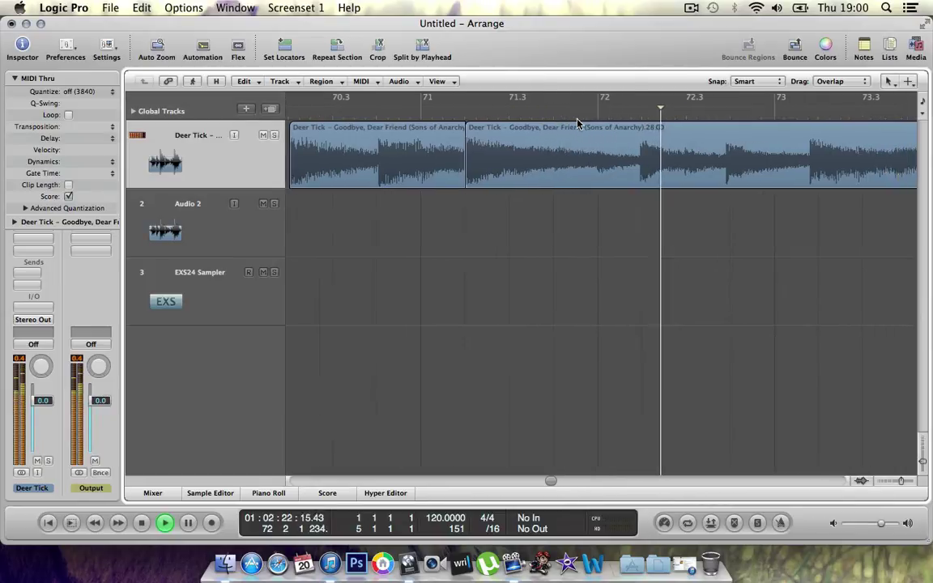
Step: Split the region further near bars 73, 77 and 78, then stop playback
click(681, 144)
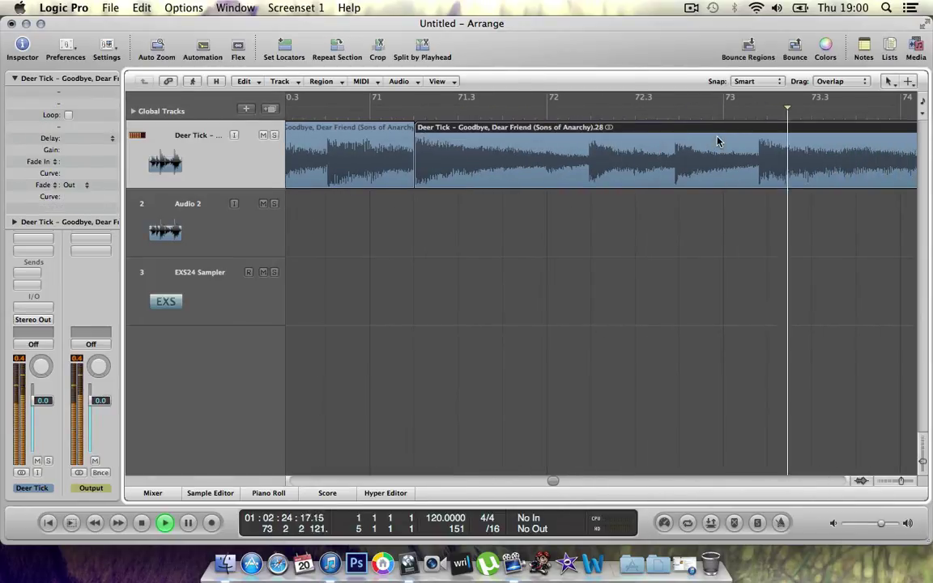
key(super+backslash)
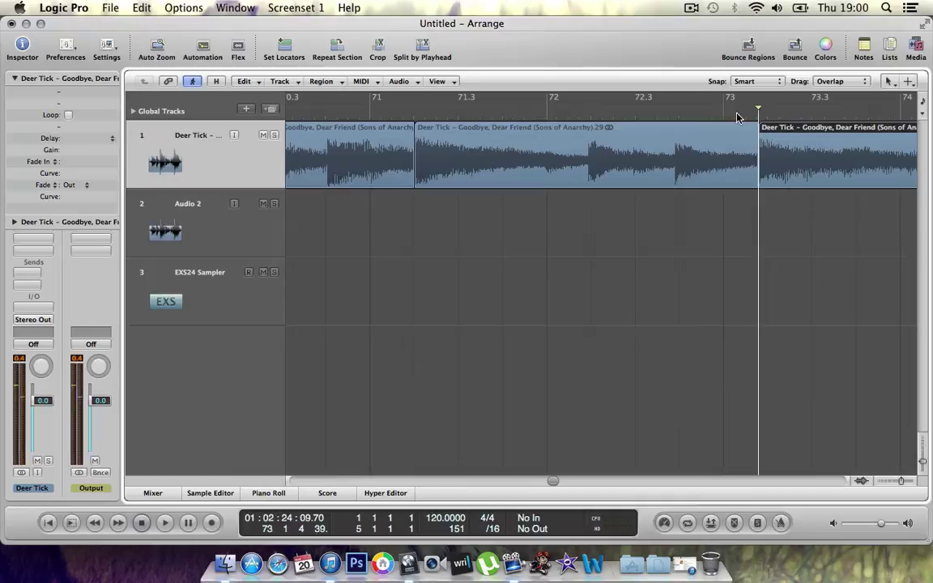
key(space)
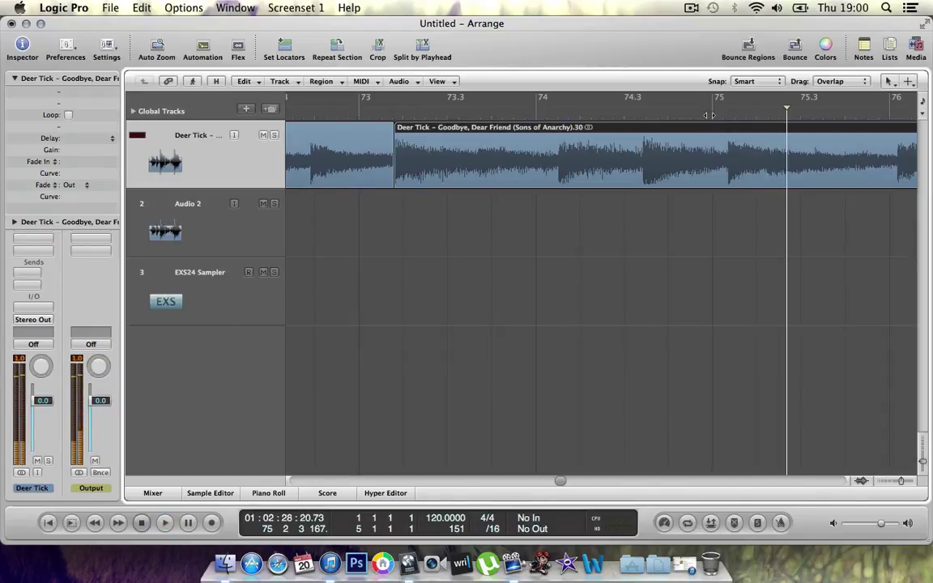
key(space)
click(709, 112)
key(space)
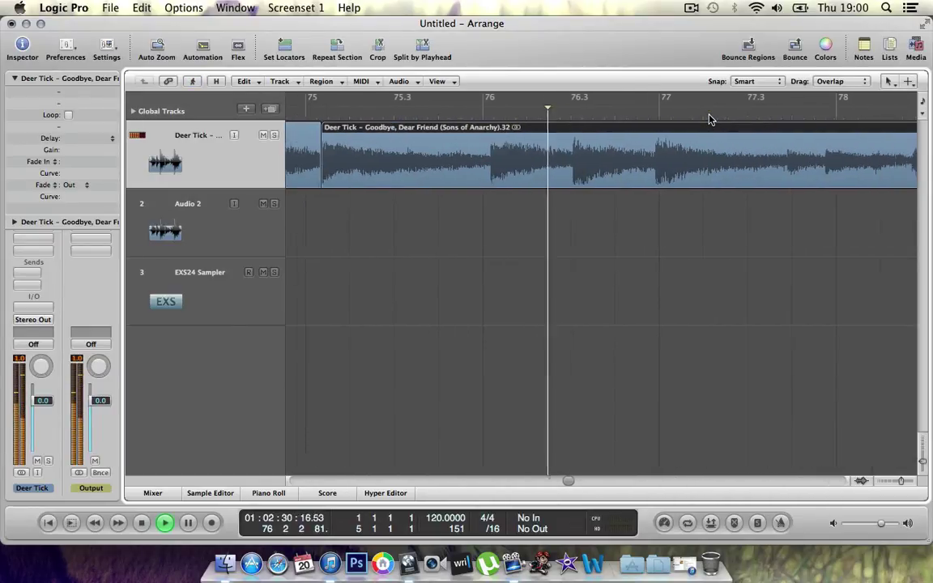
click(537, 115)
key(super+backslash)
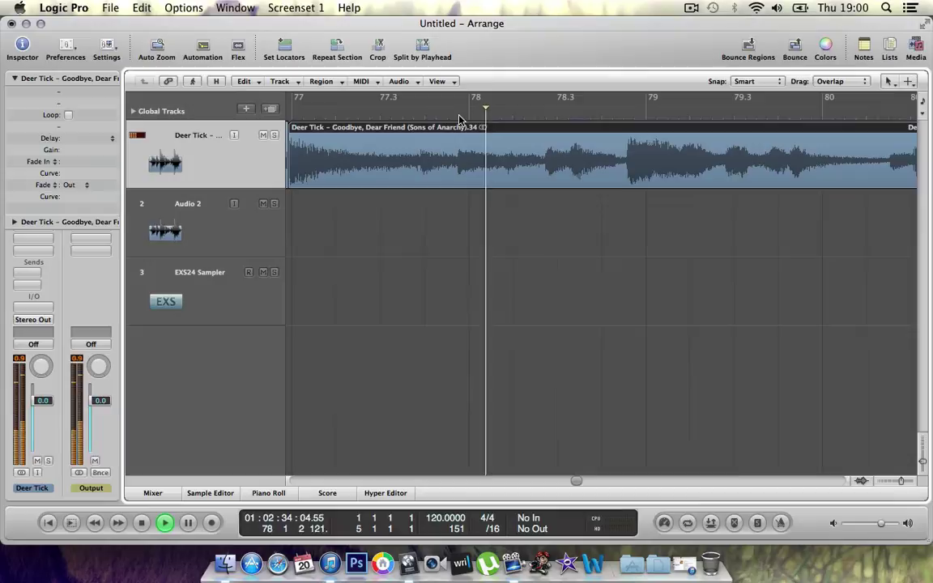
click(436, 114)
key(super+backslash)
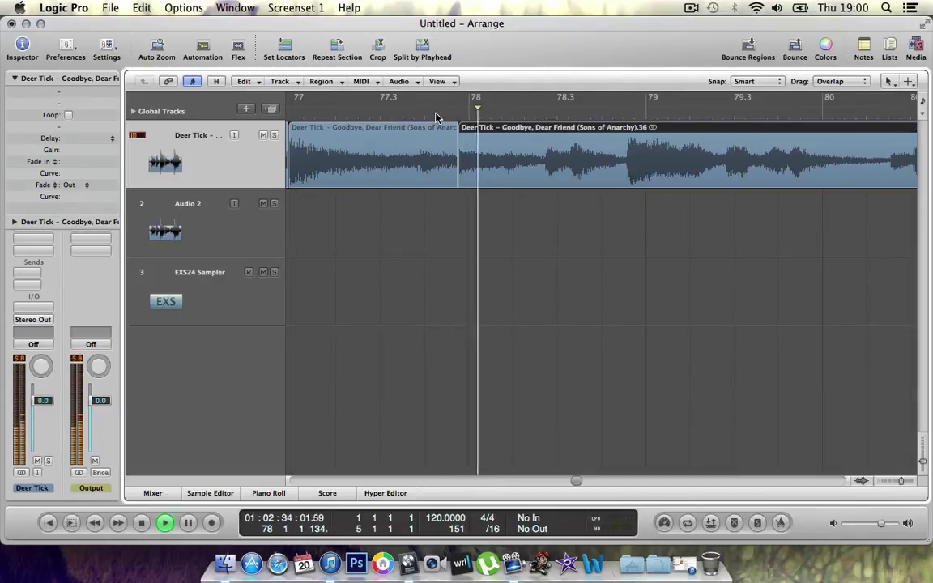
key(space)
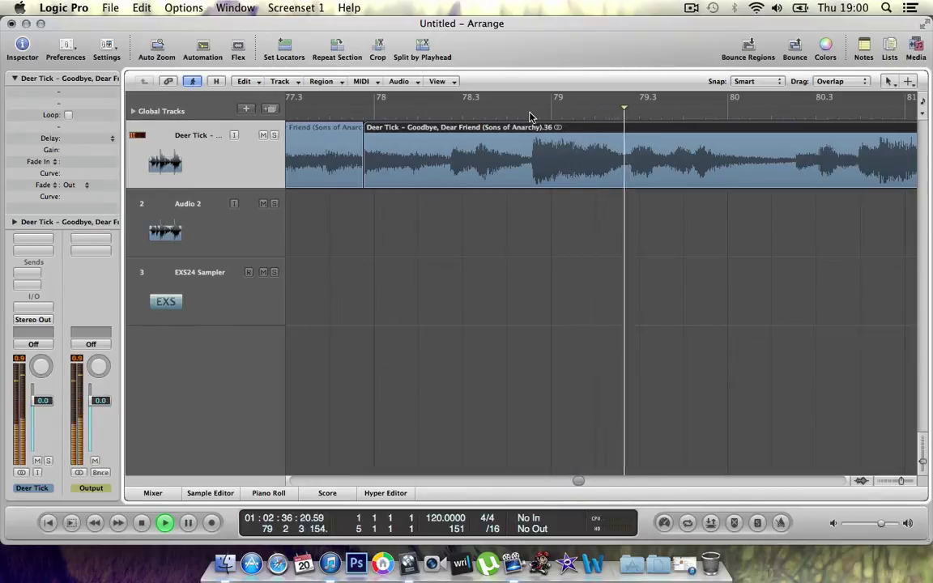
key(space)
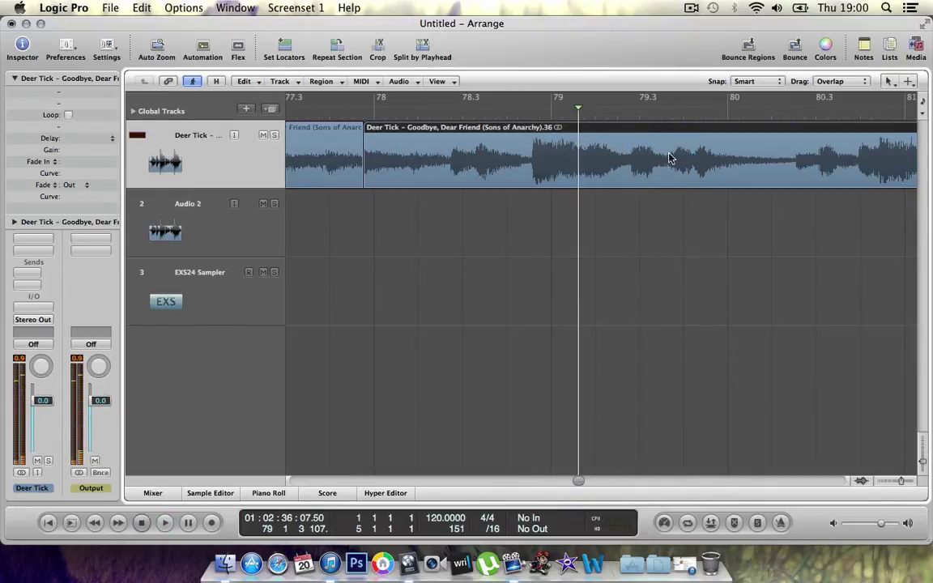
scroll(660, 156, right, 3)
scroll(650, 156, left, 4)
scroll(648, 154, right, 6)
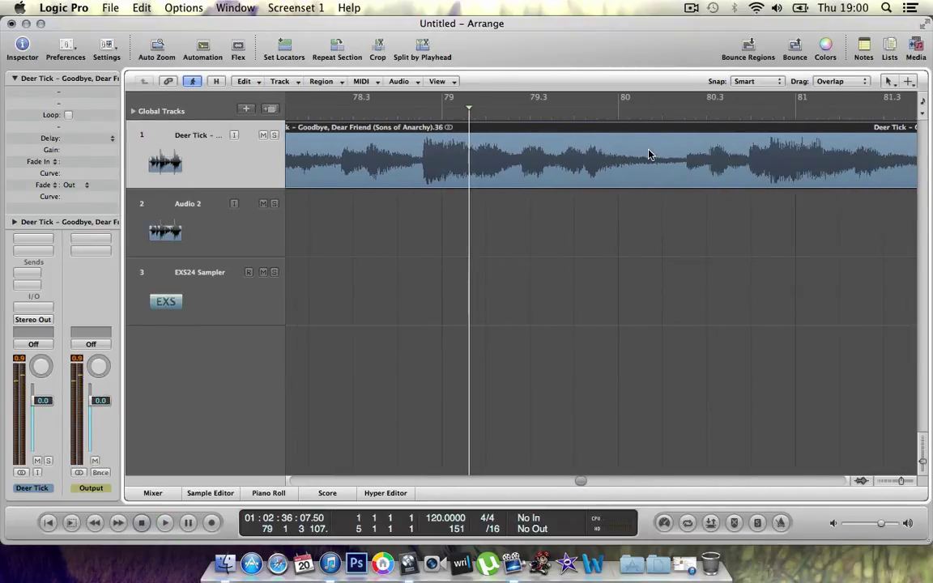
key(space)
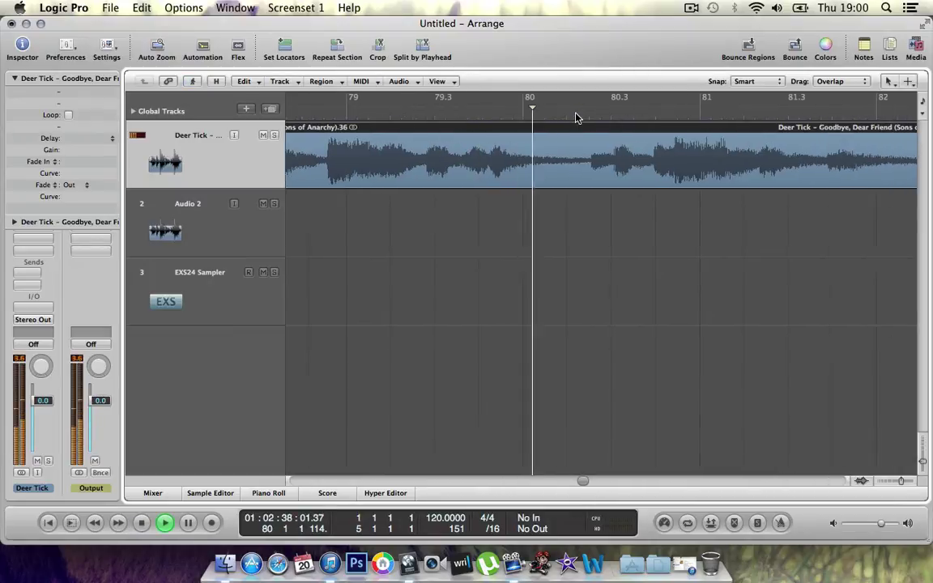
scroll(576, 118, right, 3)
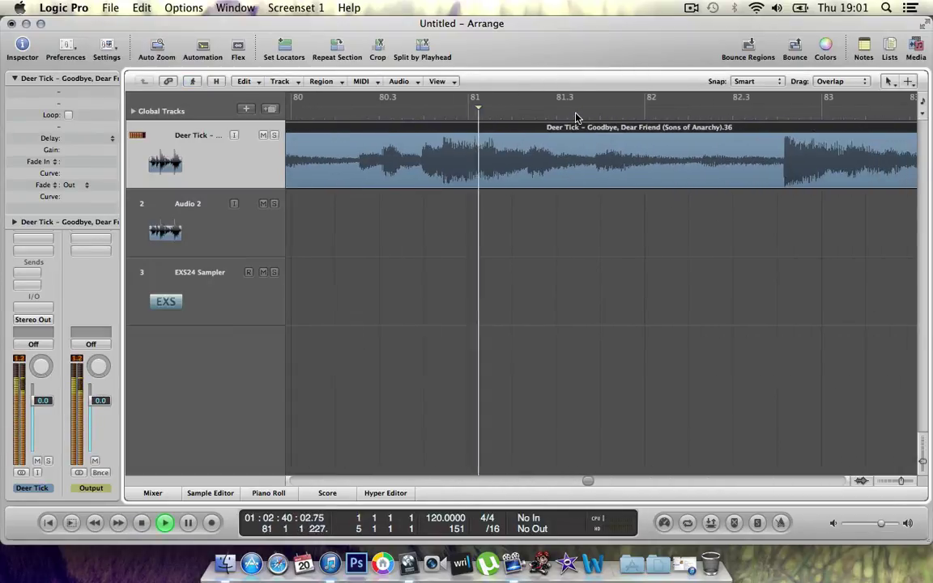
scroll(527, 118, right, 3)
scroll(577, 119, right, 3)
scroll(639, 119, left, 2)
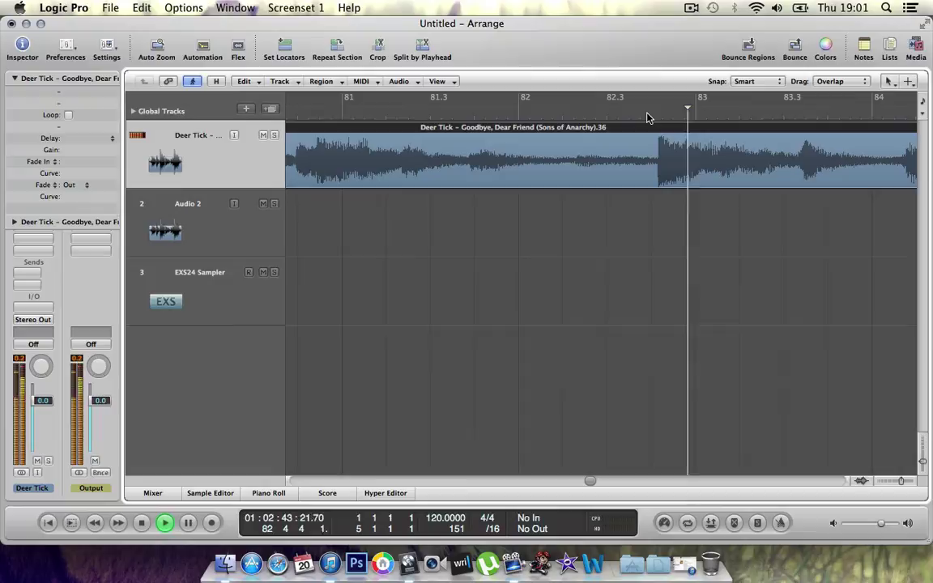
scroll(588, 122, right, 3)
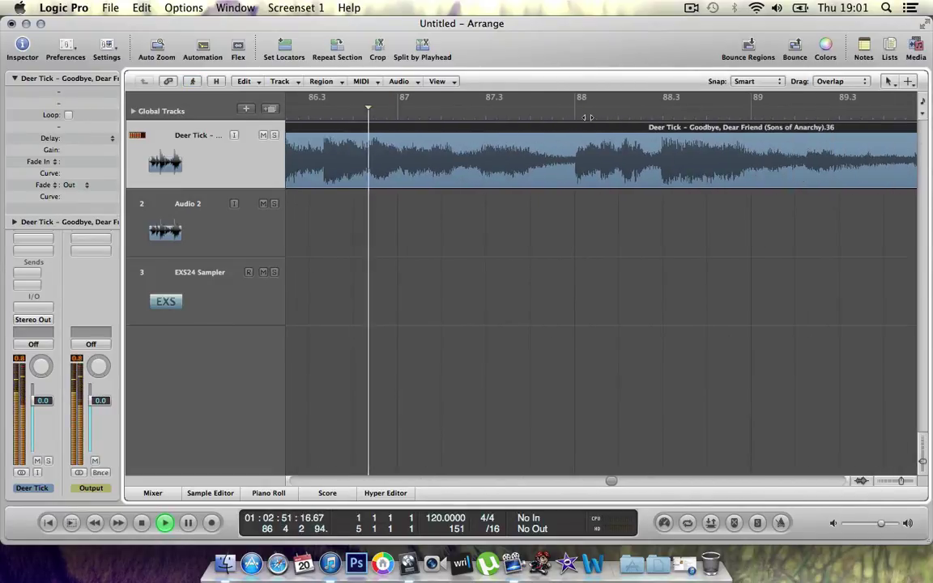
scroll(588, 122, right, 3)
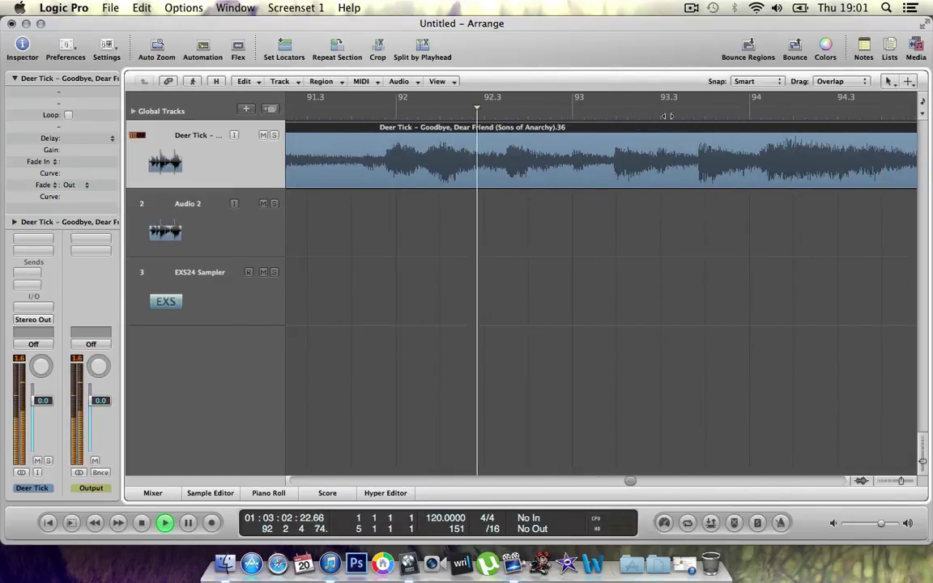
scroll(666, 116, right, 2)
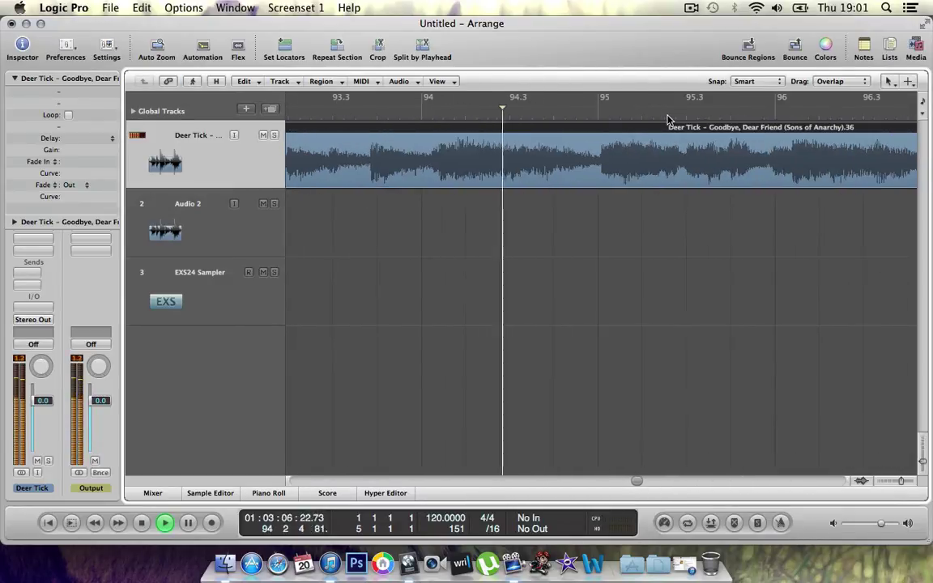
click(519, 113)
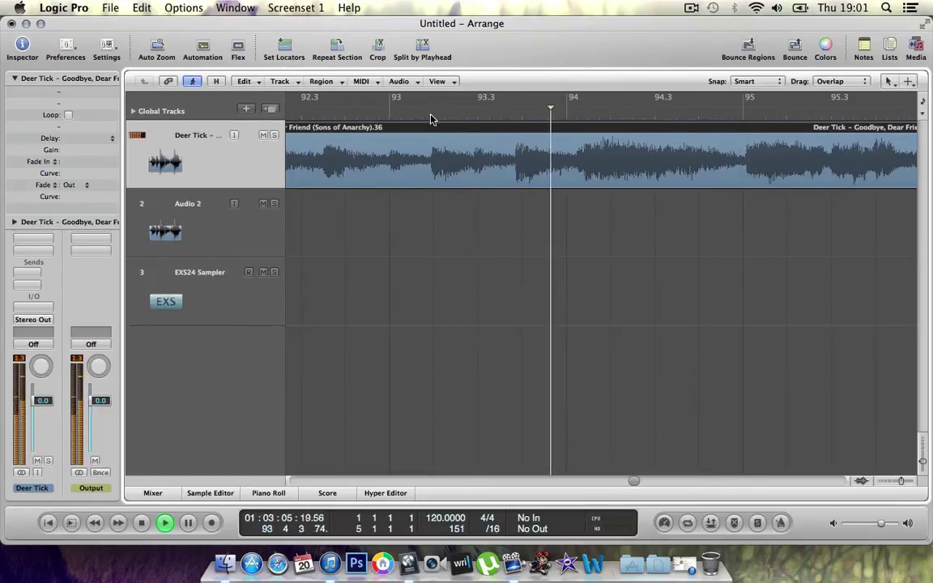
scroll(573, 130, right, 2)
scroll(575, 130, right, 5)
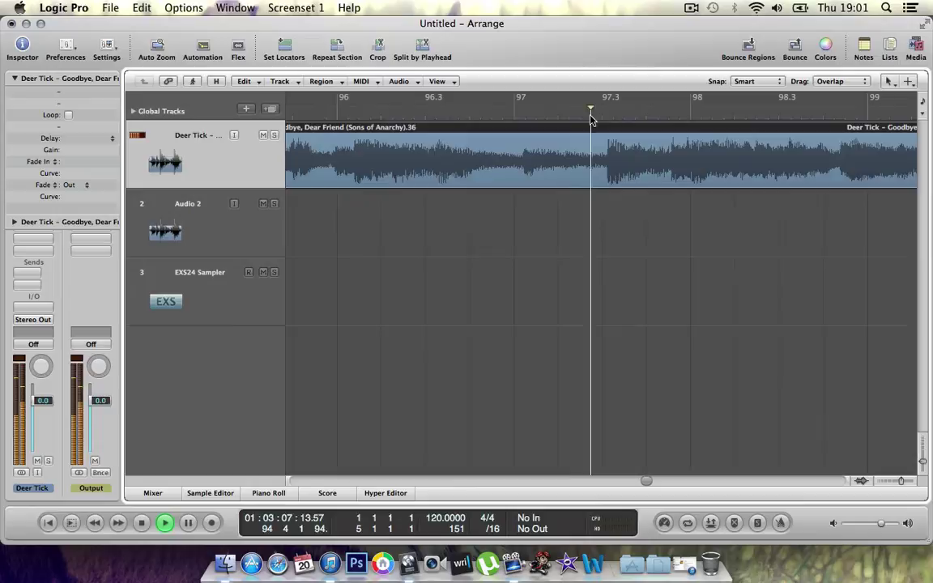
click(591, 119)
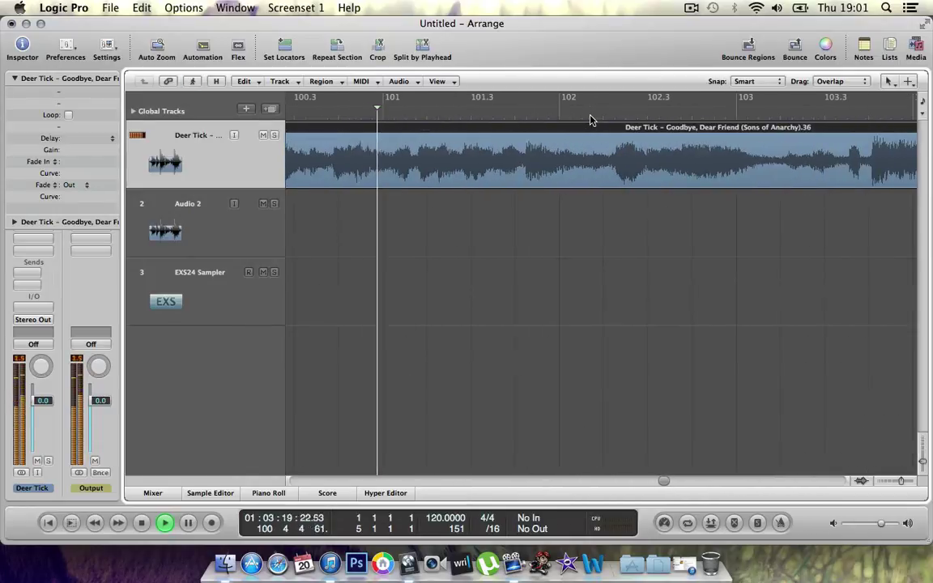
click(590, 120)
click(590, 117)
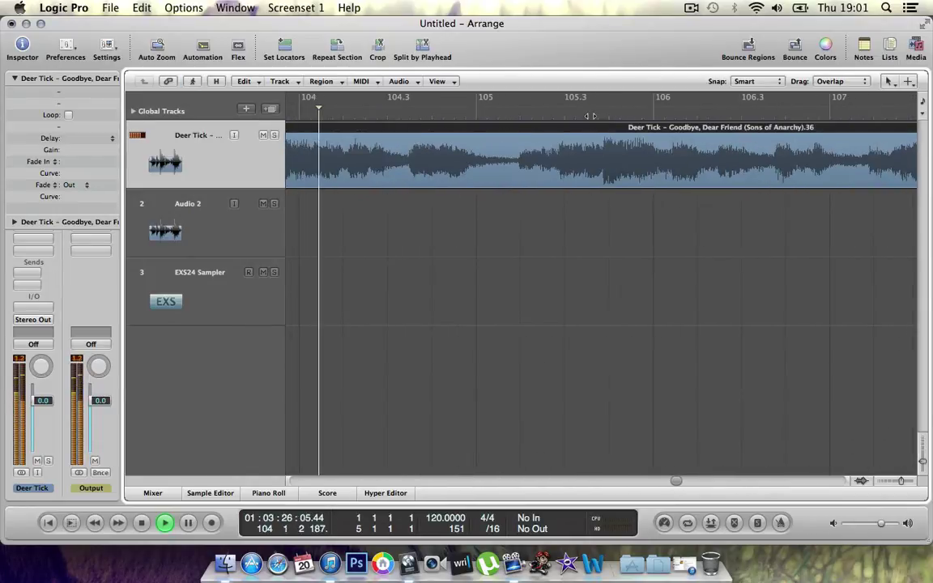
click(591, 119)
click(590, 120)
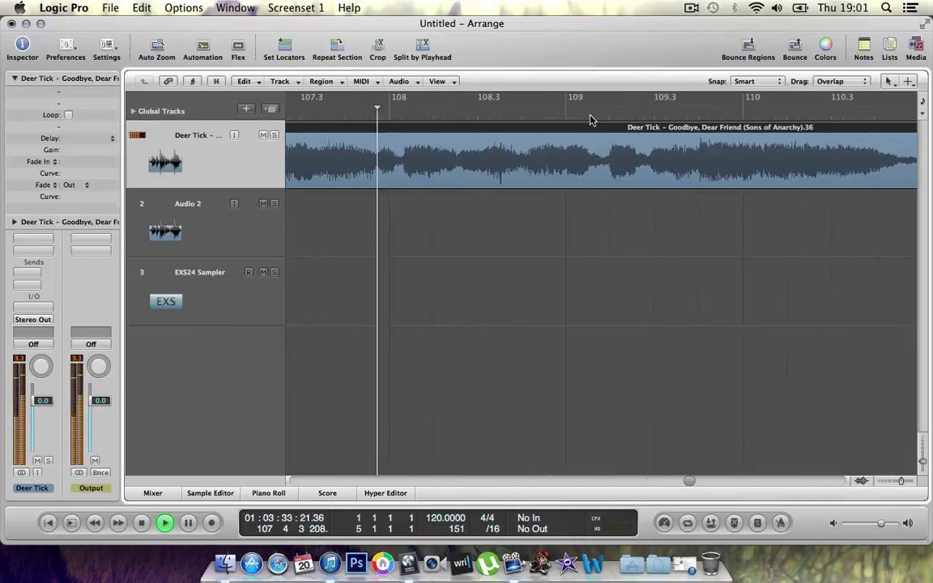
click(591, 119)
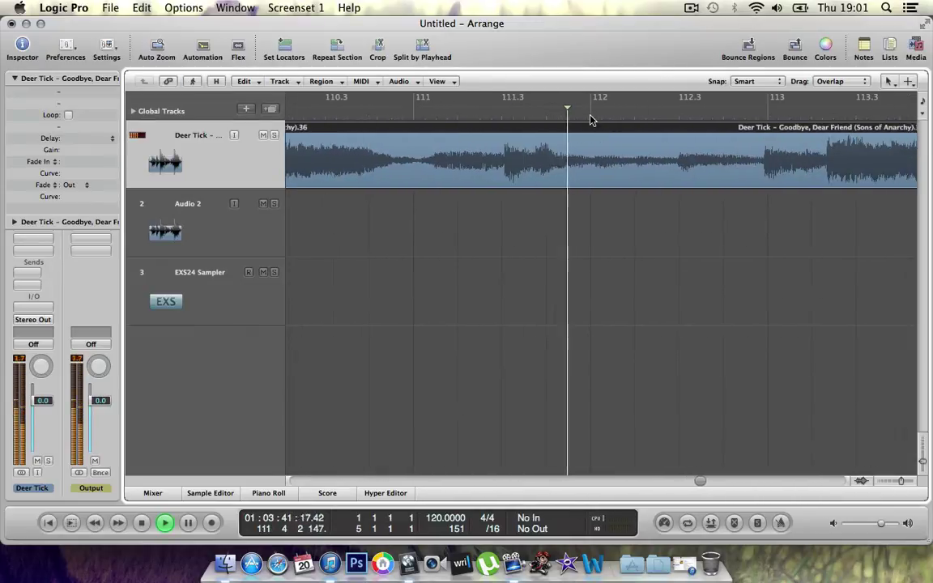
click(591, 119)
click(466, 119)
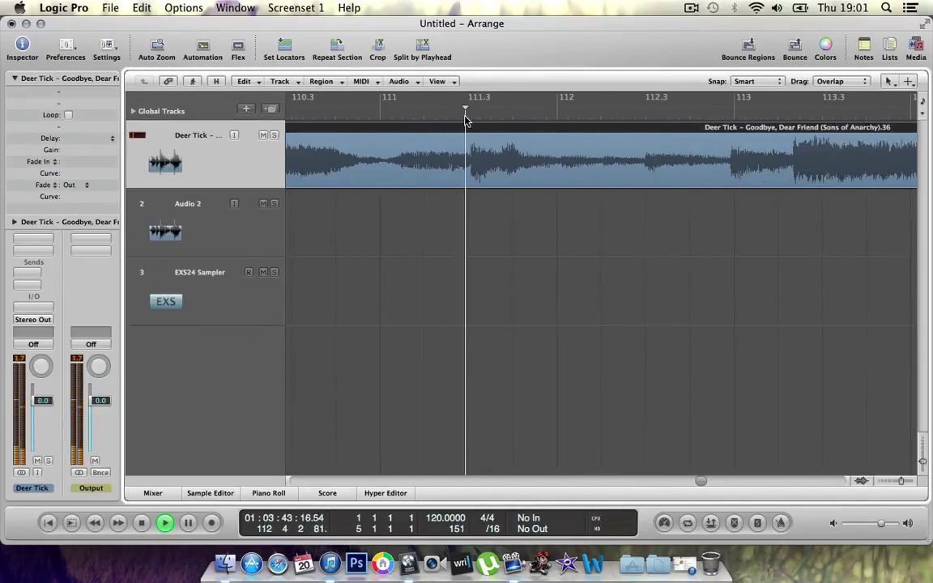
click(466, 119)
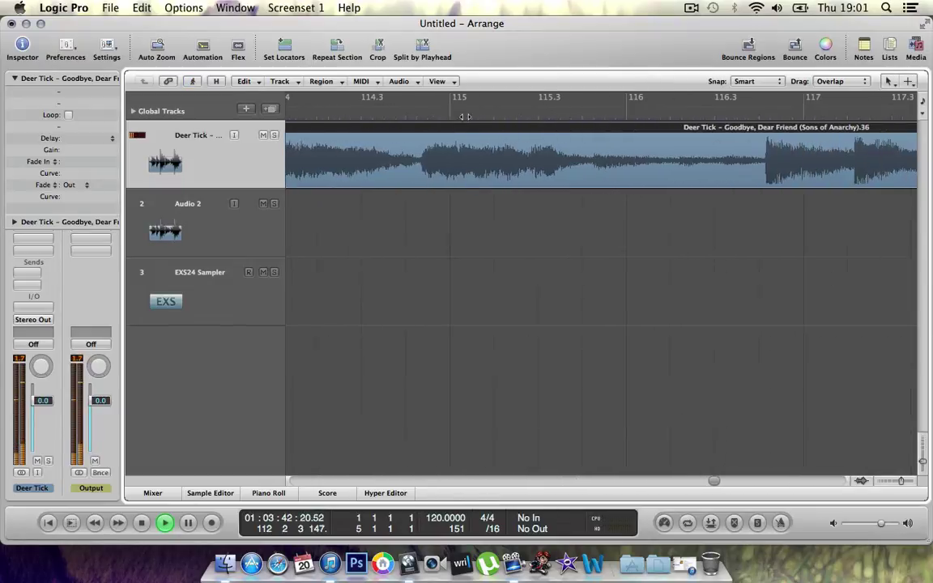
click(466, 119)
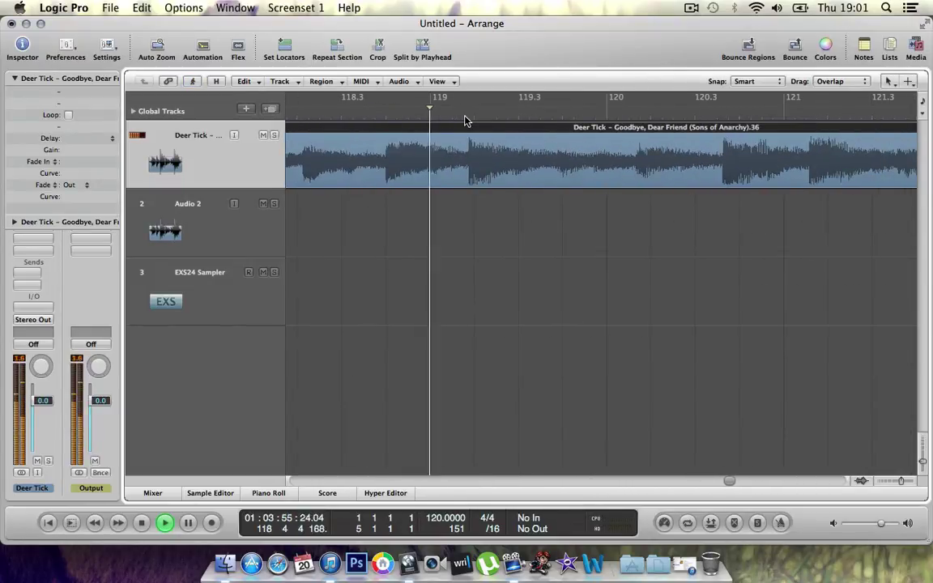
scroll(464, 119, left, 3)
scroll(464, 119, left, 2)
scroll(465, 119, left, 3)
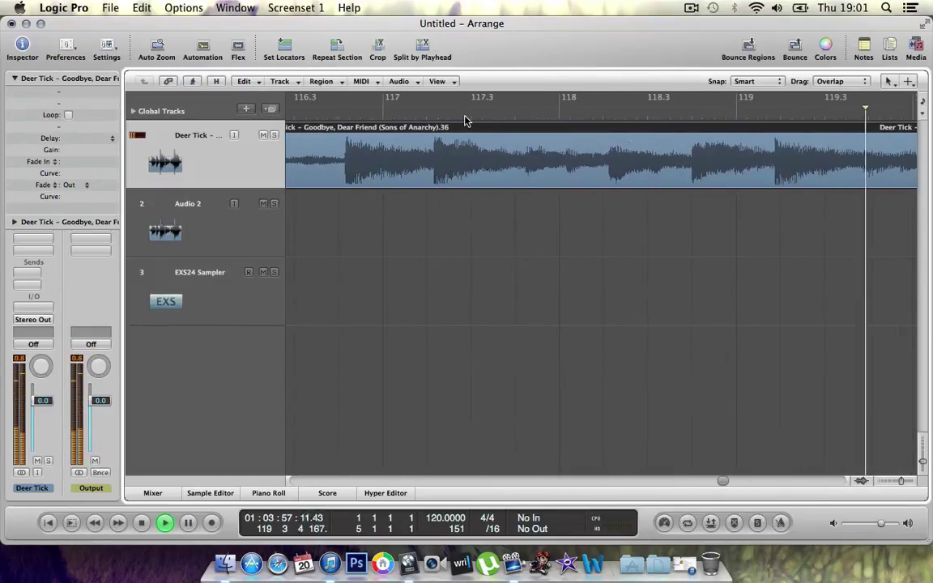
click(421, 111)
click(320, 112)
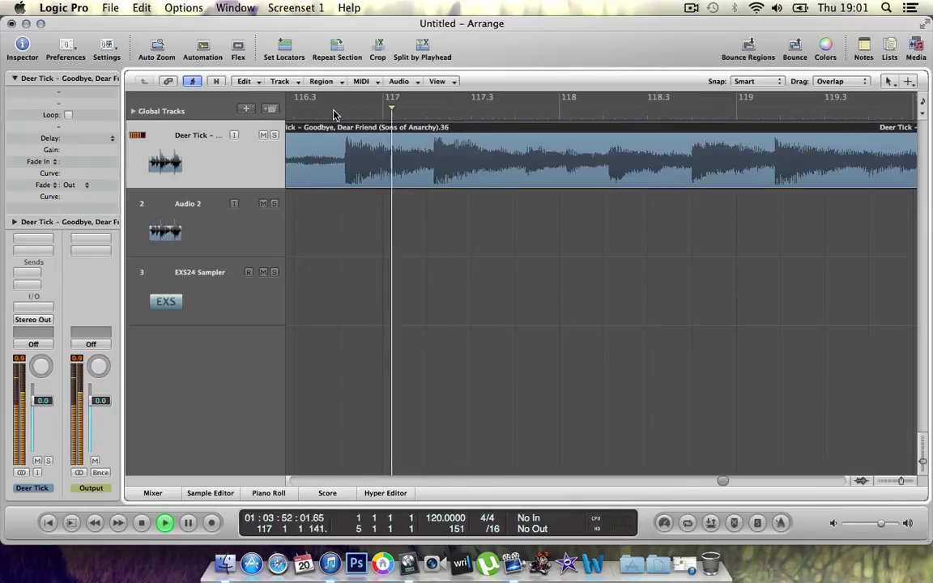
Step: Restart playback from around bar 116.3
key(space)
click(332, 110)
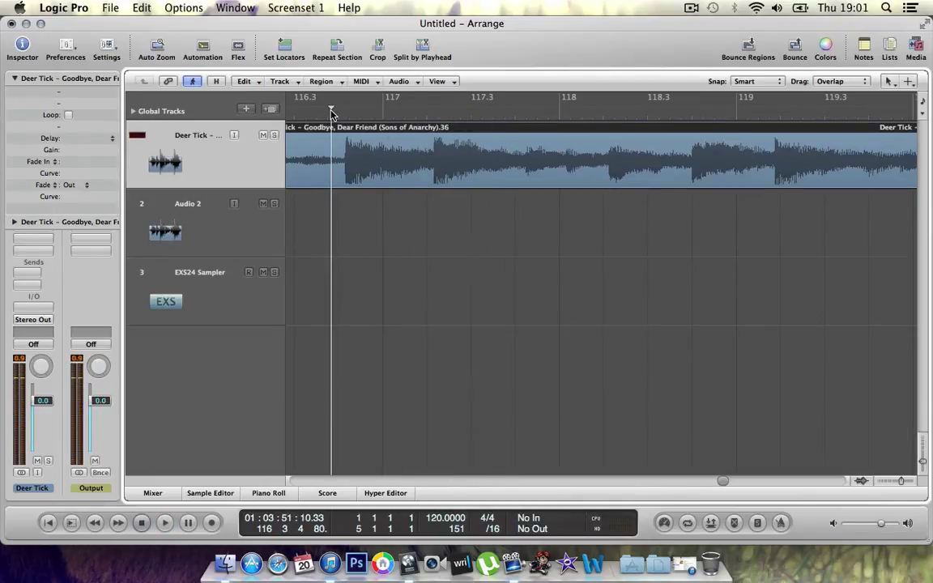
key(space)
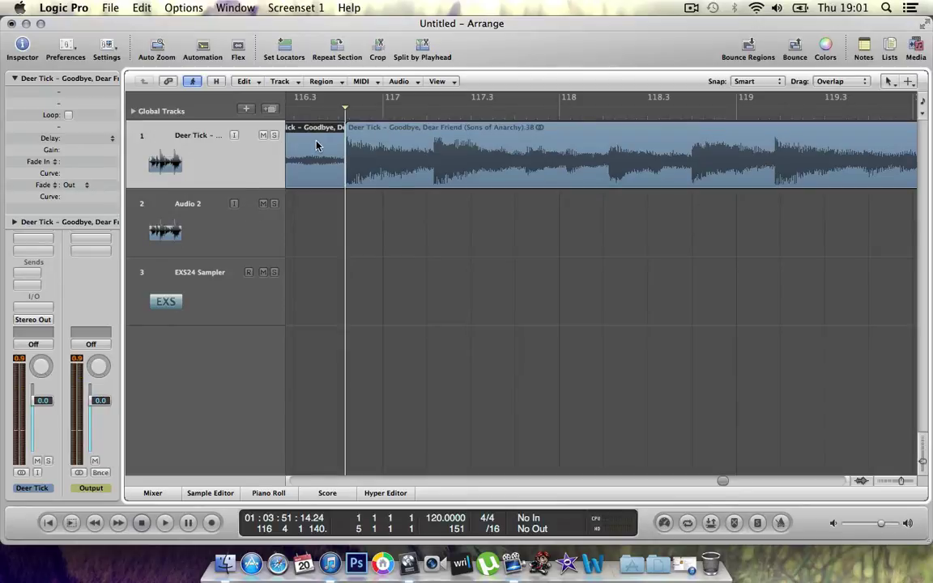
Step: Delete the short Deer Tick slice just before bar 78 and play from there
key(Return)
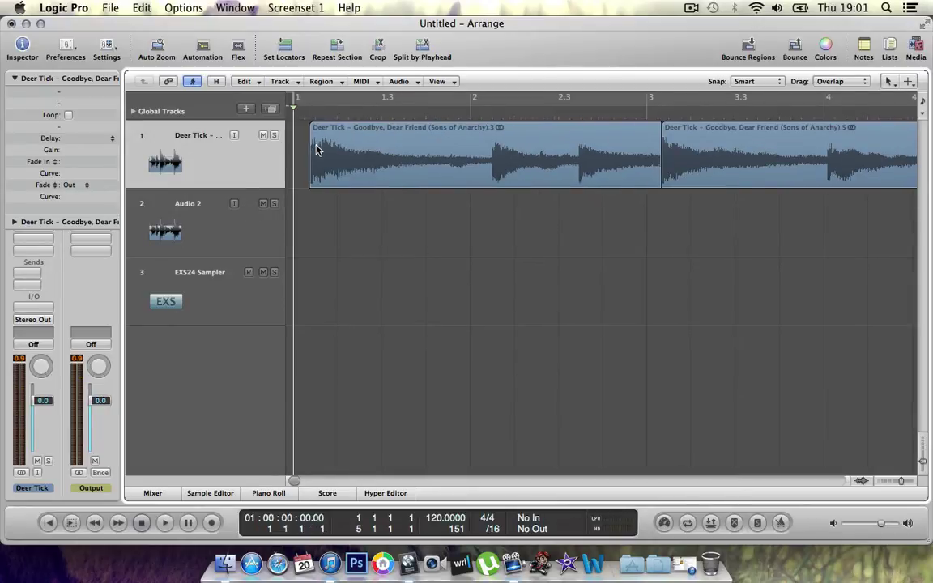
scroll(317, 148, right, 15)
scroll(317, 148, right, 3)
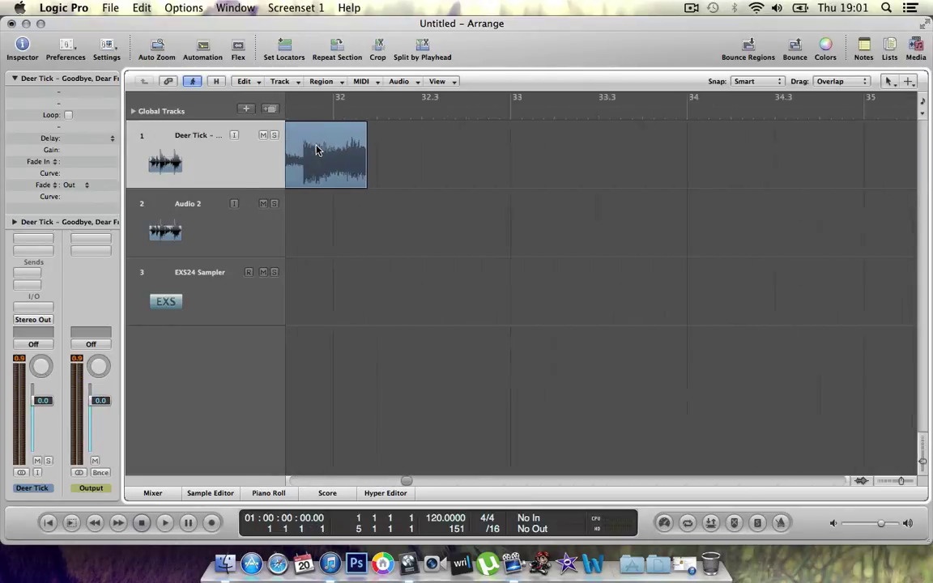
scroll(317, 148, right, 4)
scroll(316, 148, right, 4)
scroll(316, 148, right, 4)
scroll(317, 148, right, 4)
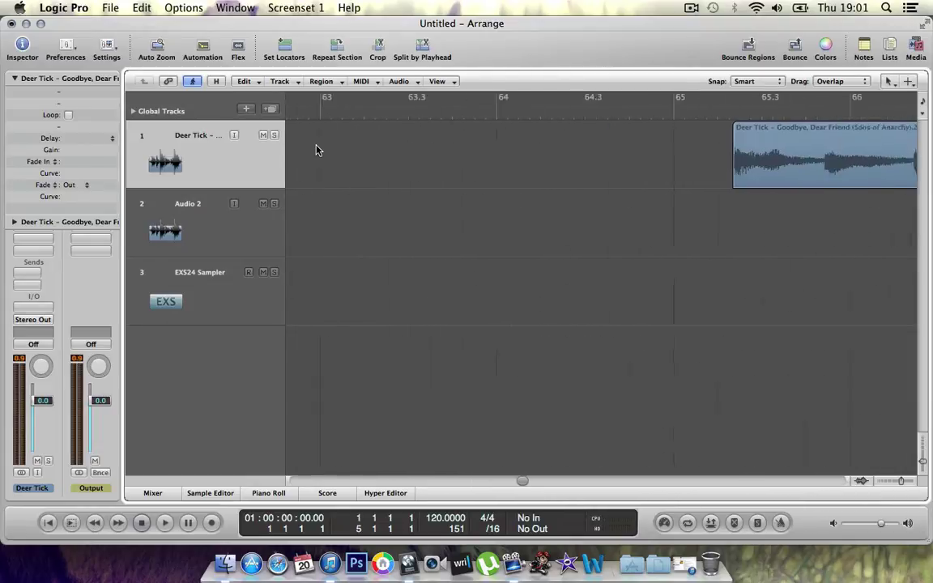
scroll(317, 148, right, 2)
scroll(317, 148, right, 1)
scroll(316, 148, right, 2)
scroll(316, 149, right, 1)
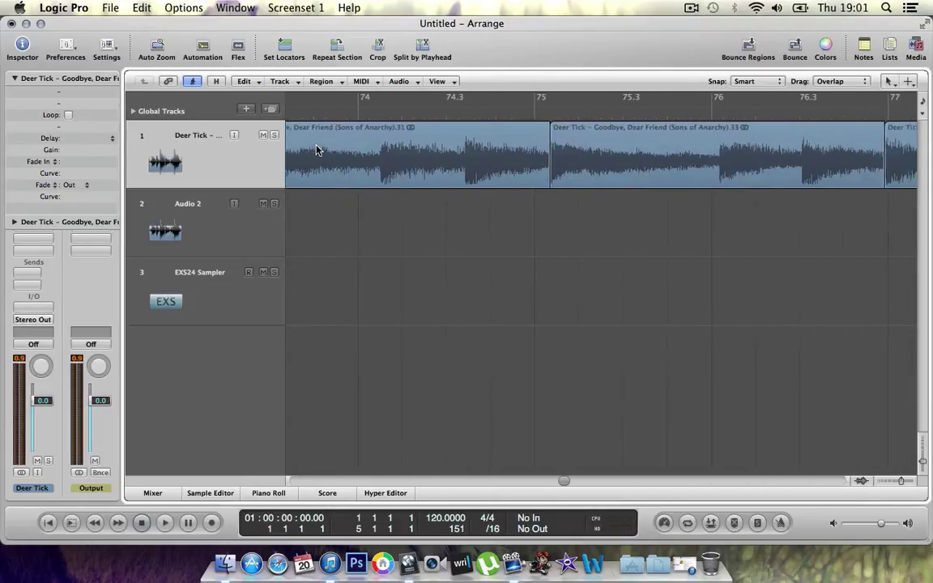
scroll(317, 148, right, 2)
scroll(317, 149, right, 2)
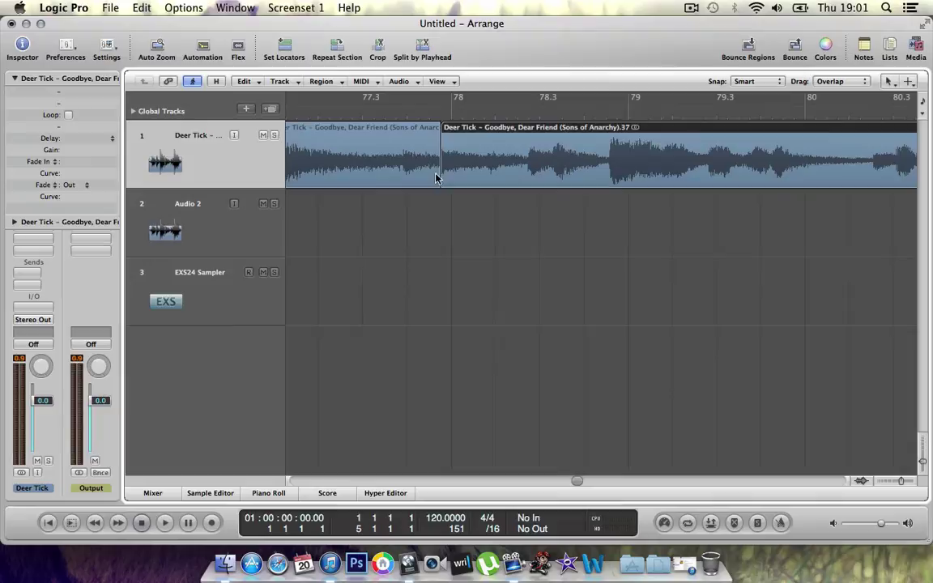
click(391, 165)
key(Delete)
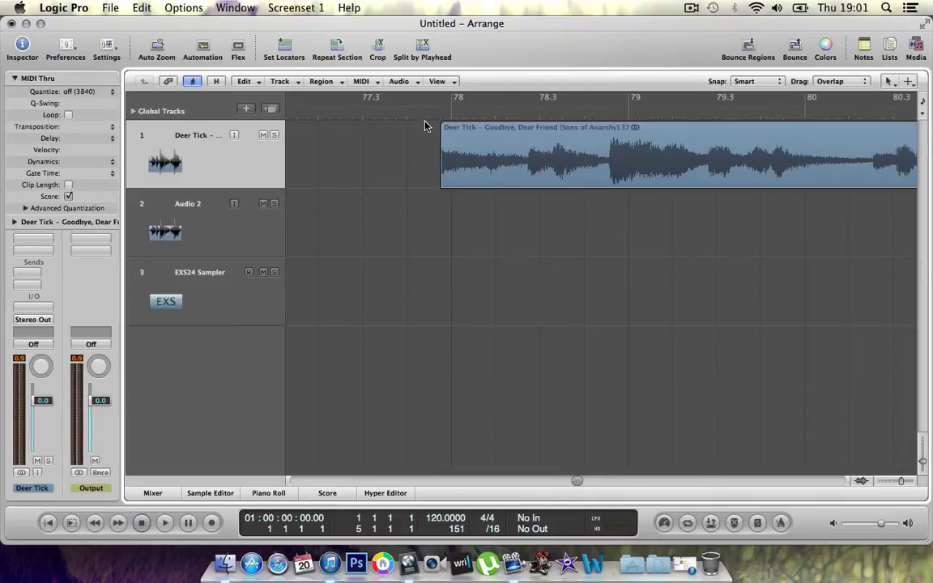
key(space)
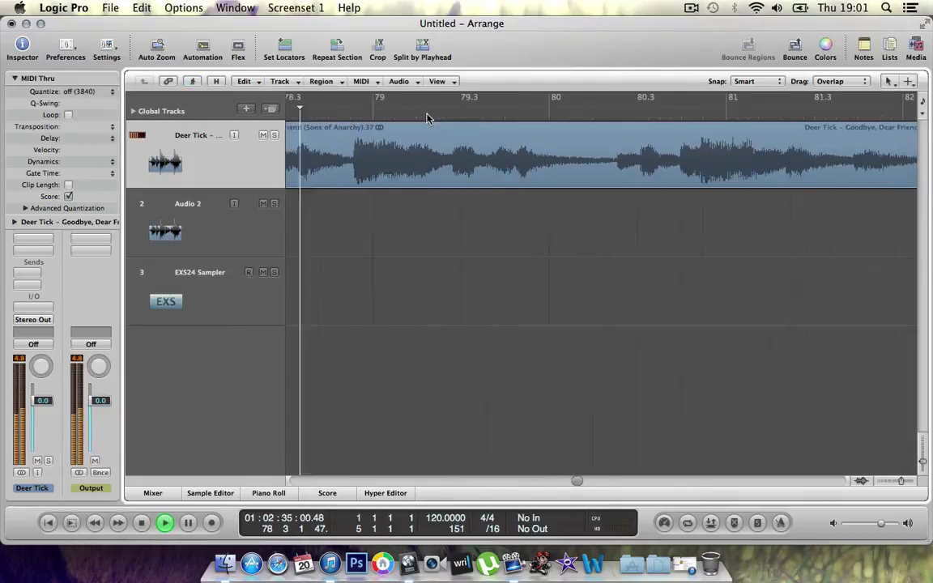
Step: Audition the Deer Tick song, jumping the playhead ahead and back to around bar 116
key(space)
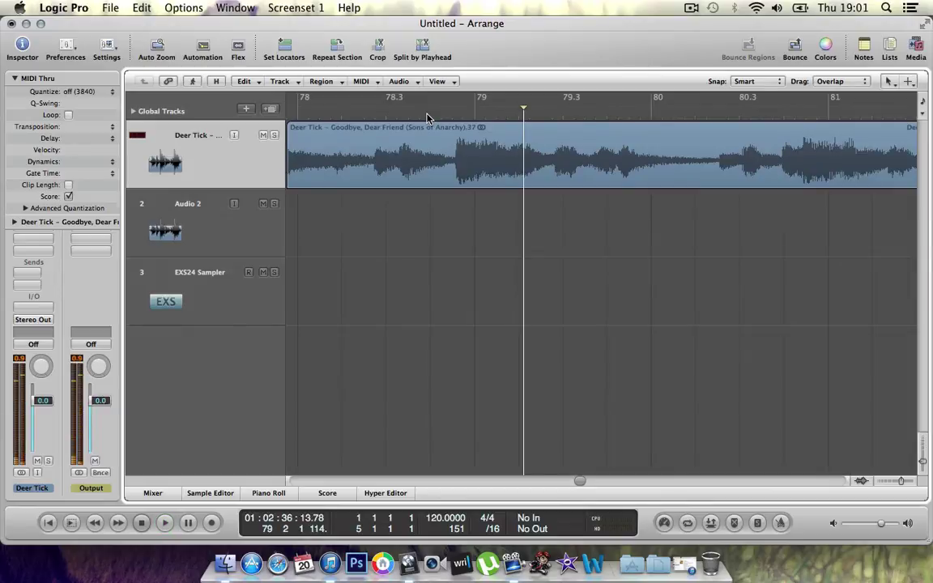
scroll(338, 193, left, 2)
scroll(444, 237, right, 10)
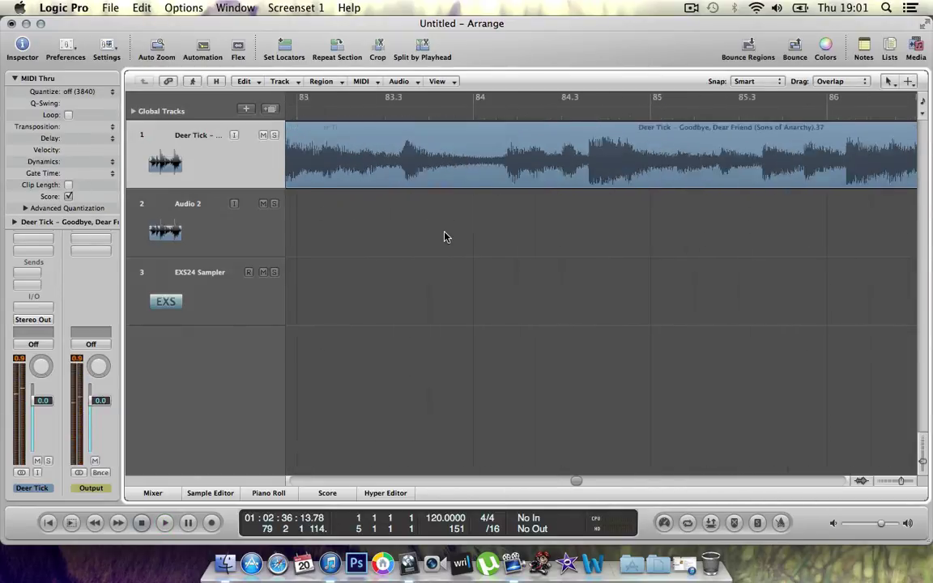
scroll(444, 236, right, 4)
scroll(444, 236, right, 4)
scroll(444, 236, right, 3)
scroll(444, 236, right, 3)
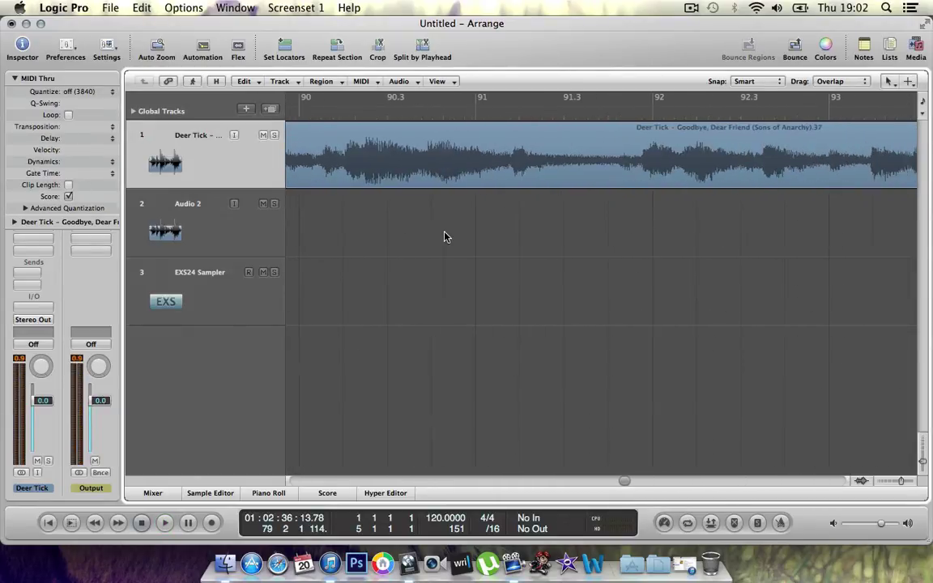
scroll(450, 223, right, 3)
key(space)
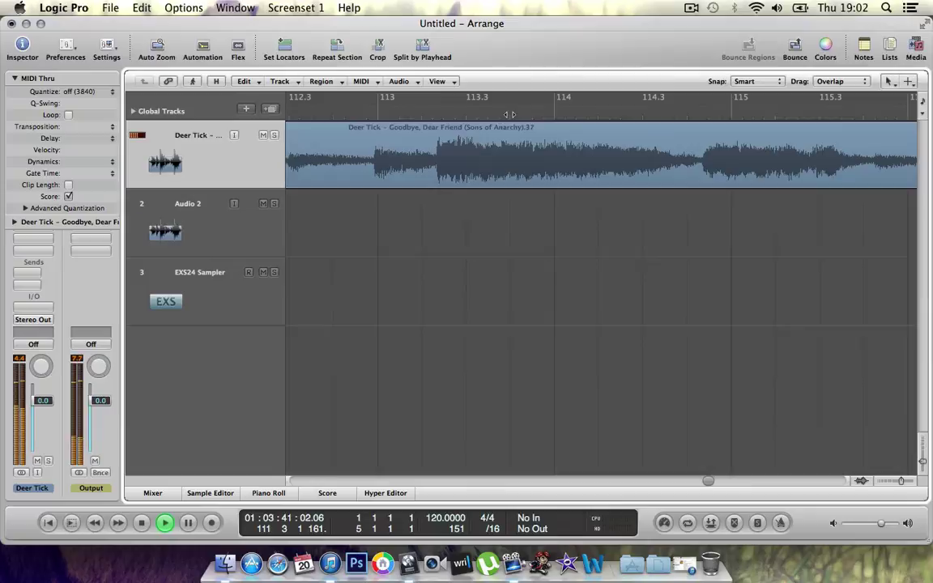
click(509, 114)
click(508, 114)
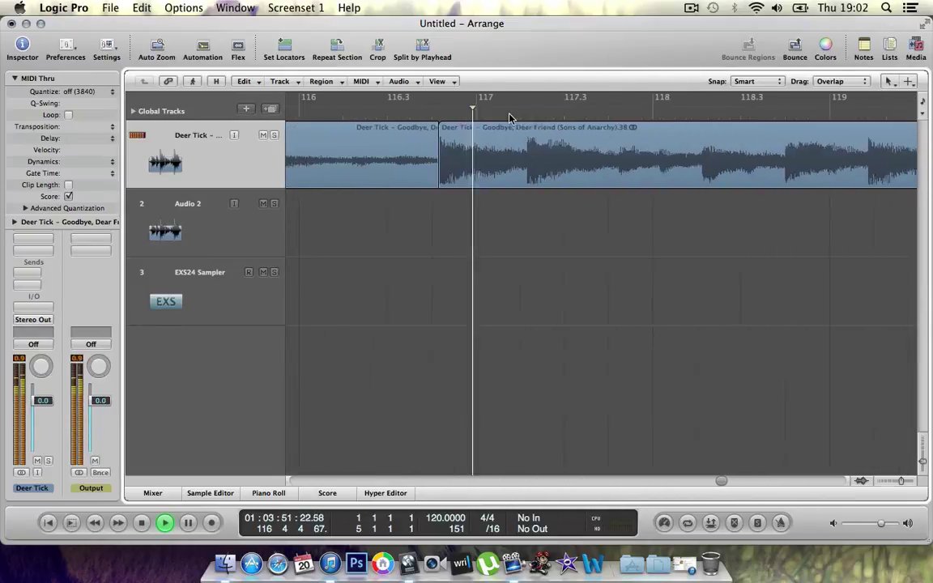
scroll(509, 115, left, 3)
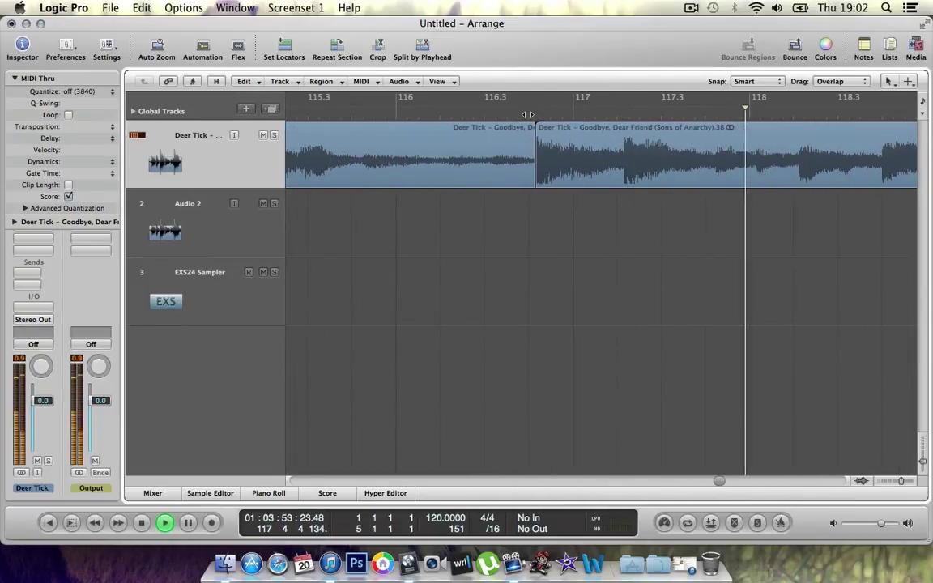
click(527, 114)
scroll(528, 118, right, 3)
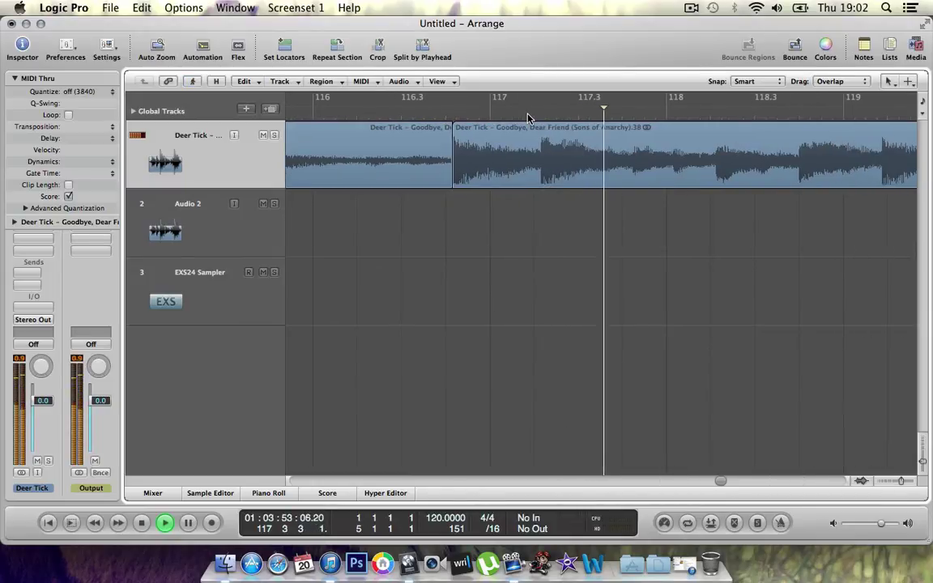
scroll(522, 122, right, 5)
scroll(512, 130, left, 6)
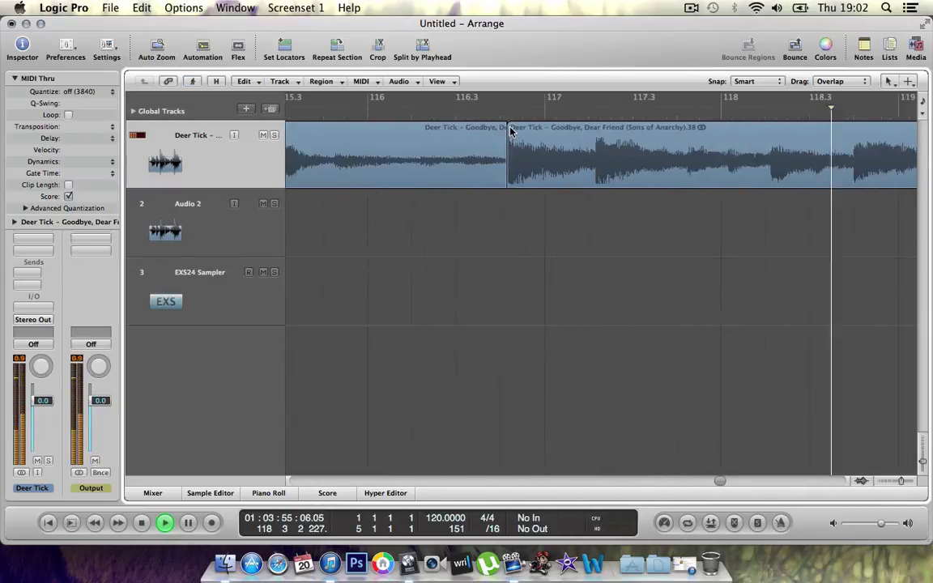
key(space)
scroll(511, 131, left, 1)
Step: Delete the unwanted left slice of the split region and resume playback
click(457, 121)
key(Delete)
scroll(508, 139, right, 10)
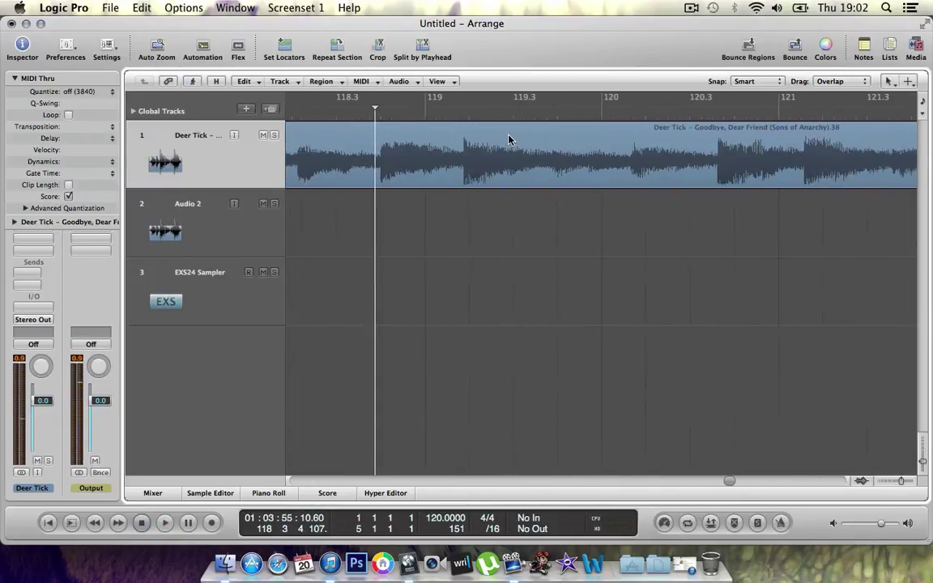
key(space)
scroll(509, 139, right, 3)
scroll(521, 139, right, 2)
Step: Split the Deer Tick region at the playhead near bars 120.6 and 121
click(565, 114)
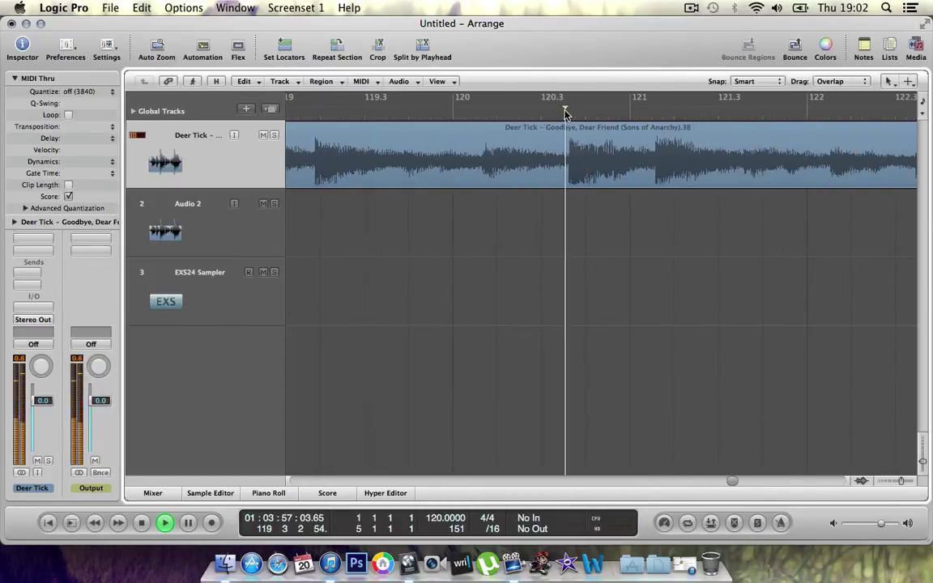
click(546, 114)
key(space)
click(536, 151)
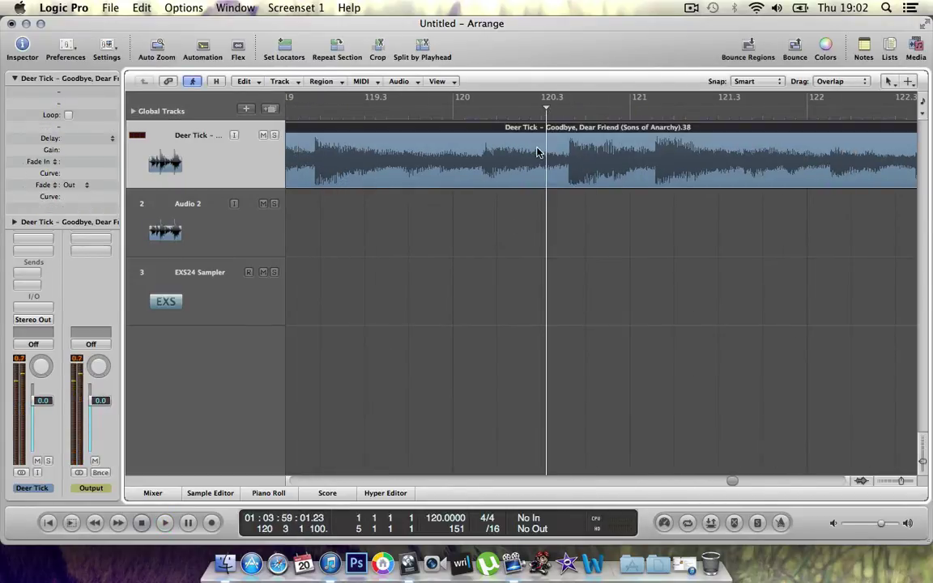
key(space)
key(super+t)
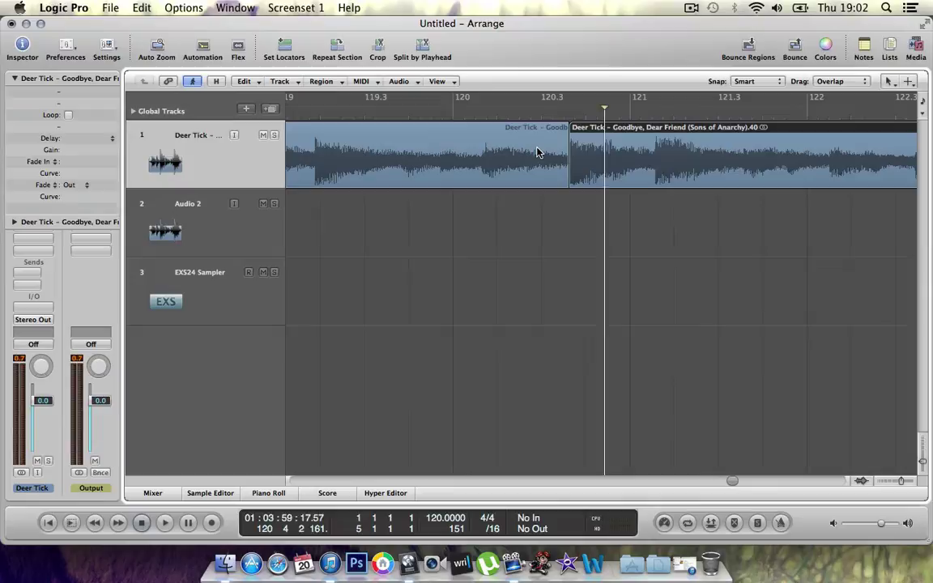
drag(664, 110, 656, 116)
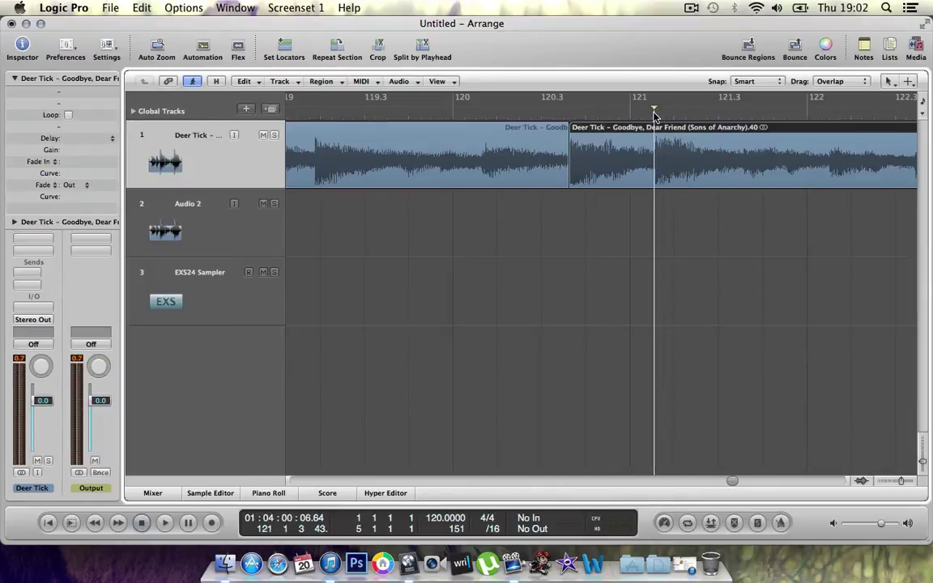
key(super+t)
key(space)
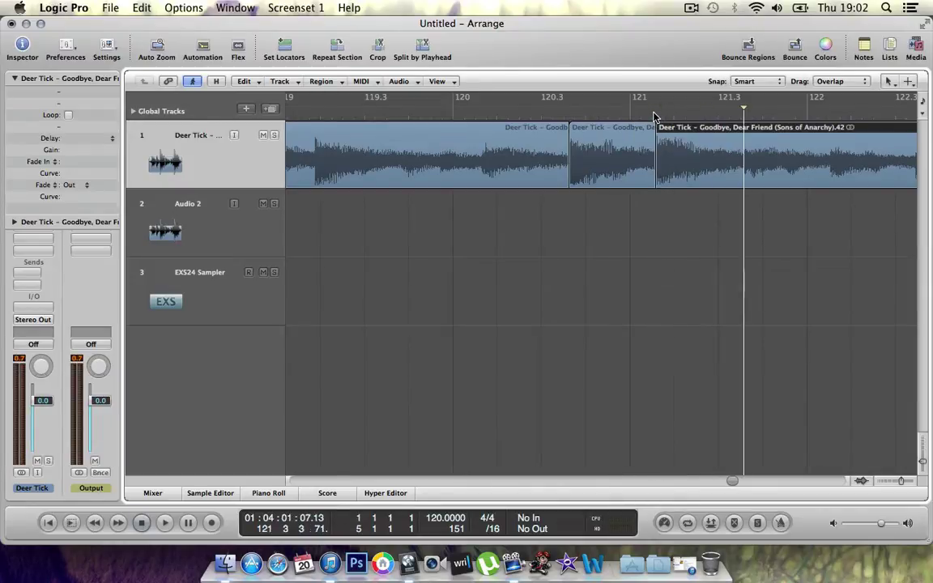
Step: Play on to around bar 146, stop, and delete the leftover tail region on track 1
key(space)
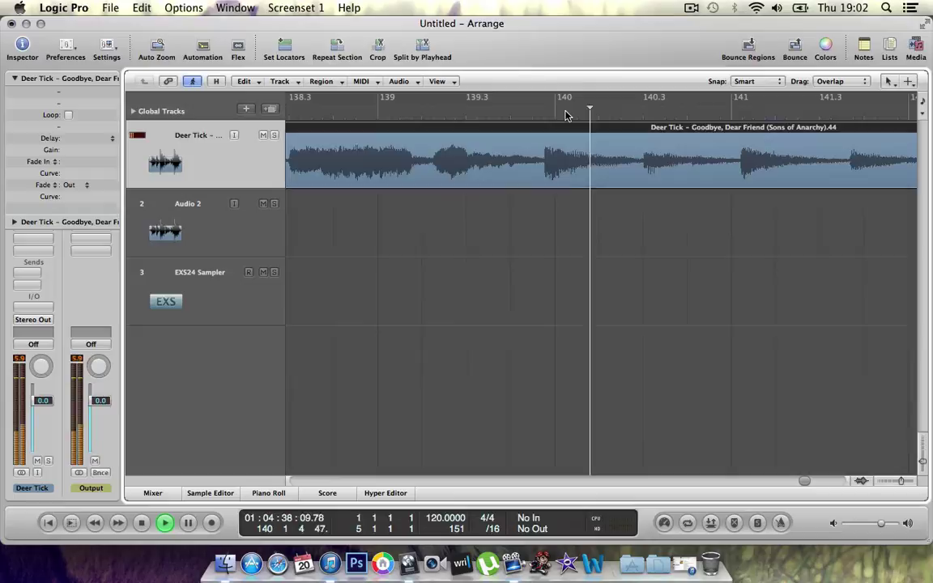
scroll(565, 114, right, 5)
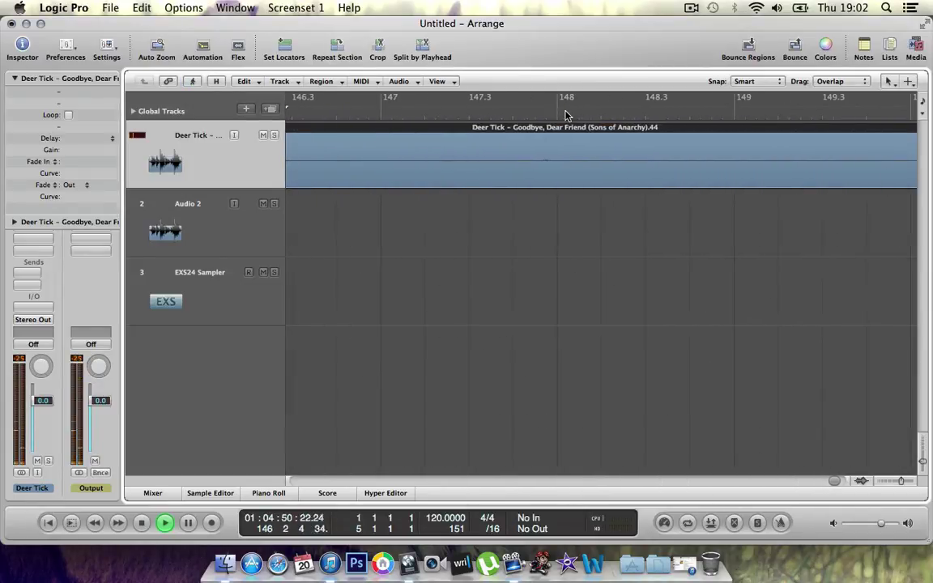
key(space)
key(Delete)
scroll(565, 114, left, 5)
scroll(565, 114, left, 5)
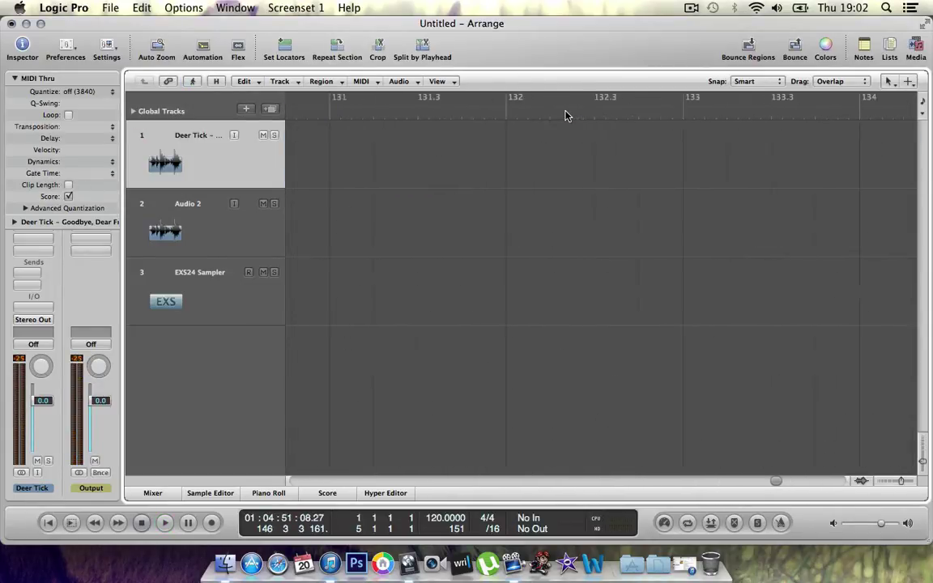
scroll(565, 115, left, 5)
scroll(607, 146, left, 5)
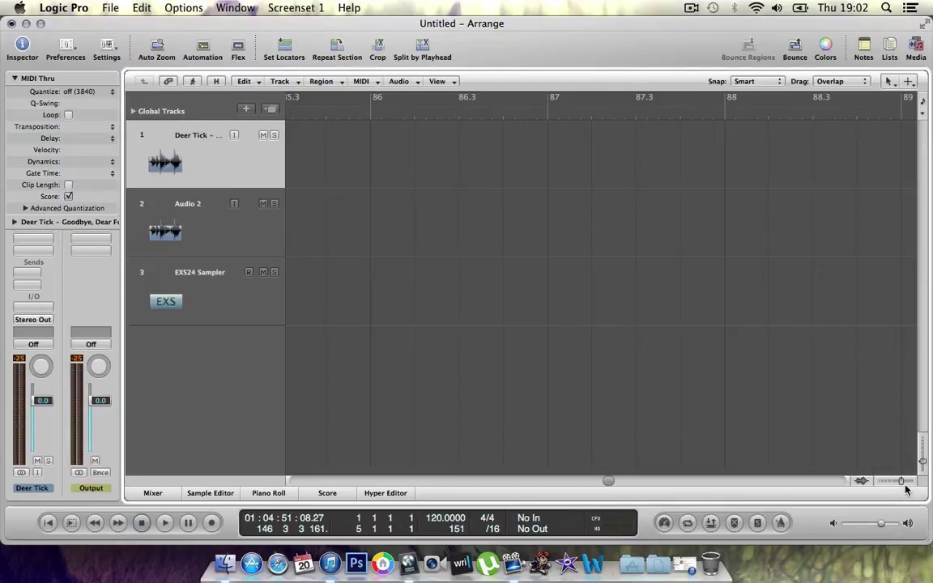
Step: Zoom out to show every chopped slice and select all Deer Tick regions
drag(903, 484, 891, 483)
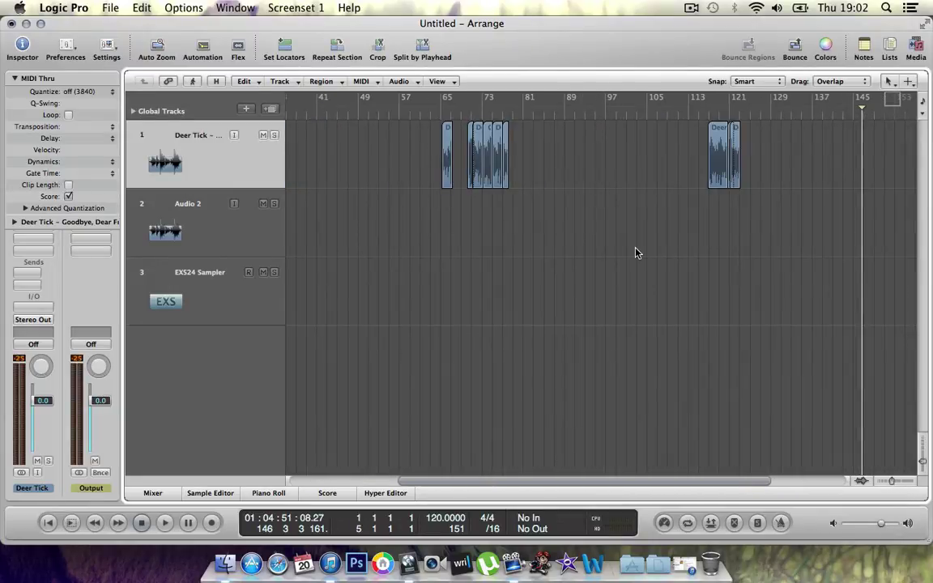
scroll(635, 253, left, 5)
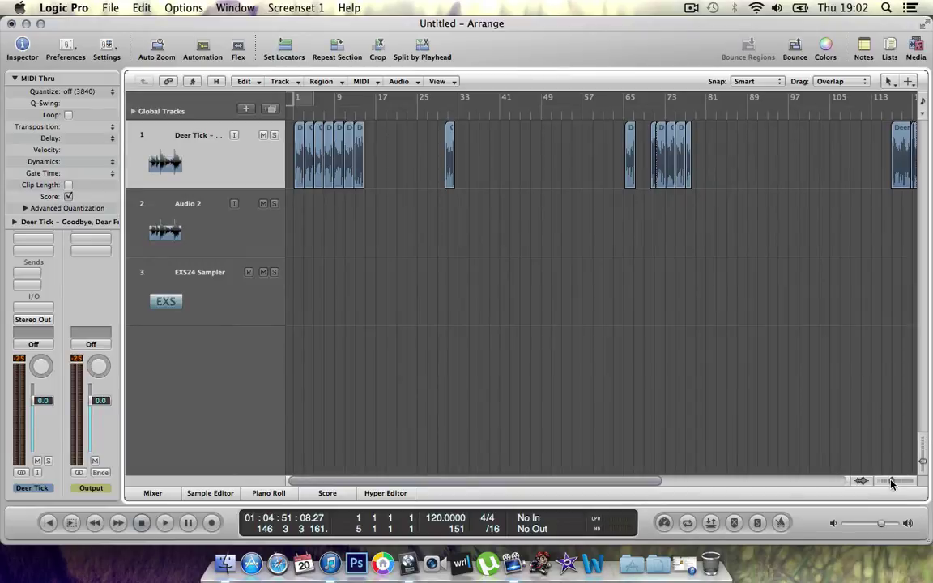
drag(891, 483, 889, 483)
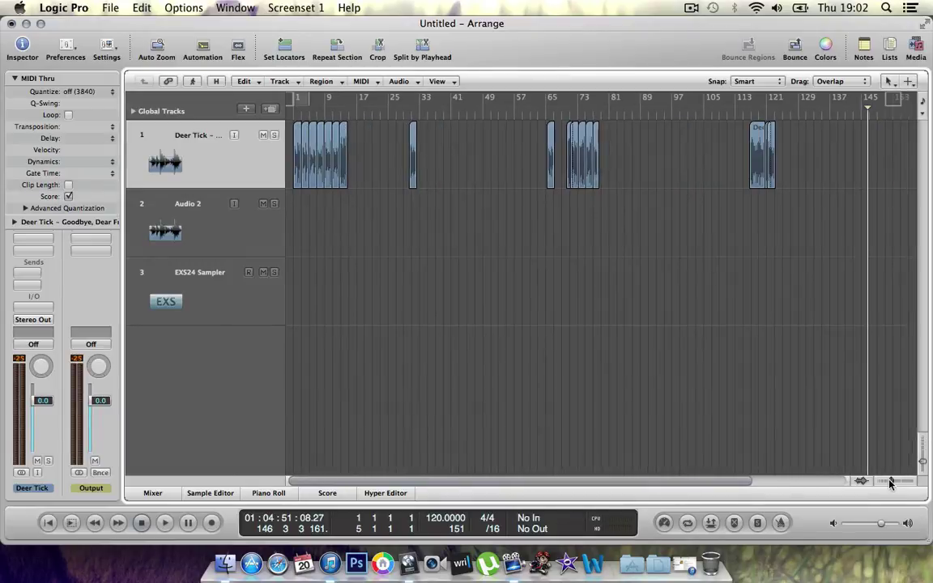
click(210, 156)
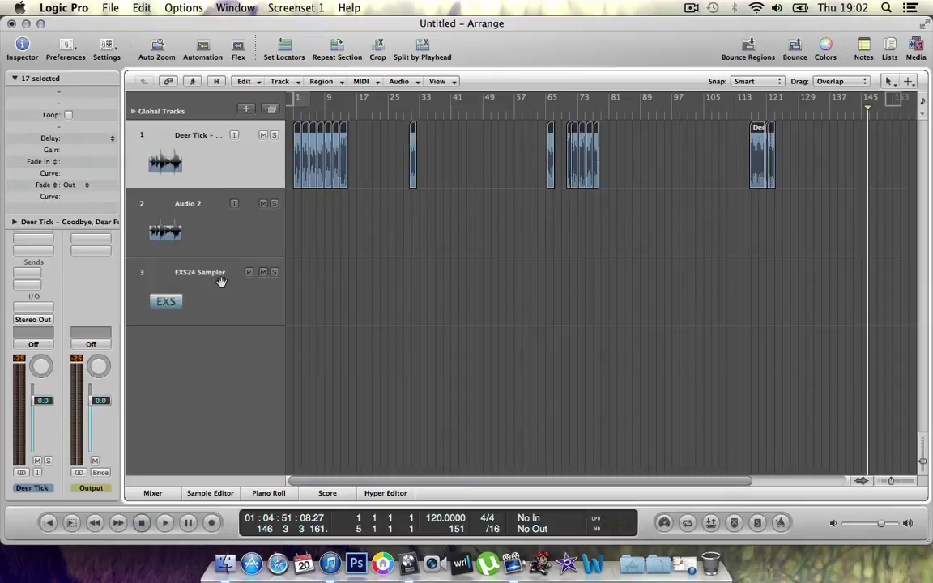
Step: Open the EXS24 on the sampler track and its empty Instrument #919 editor
click(177, 310)
click(34, 308)
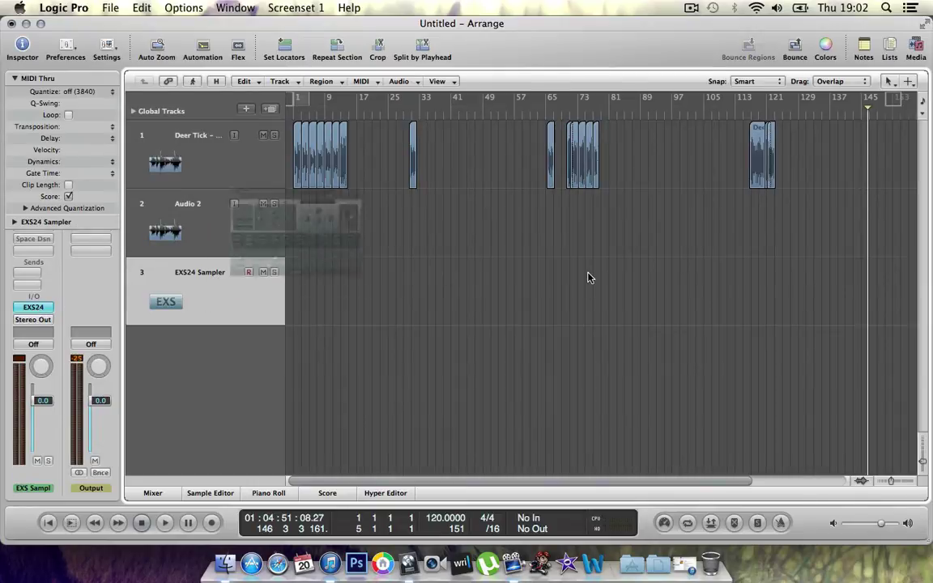
drag(438, 59, 454, 103)
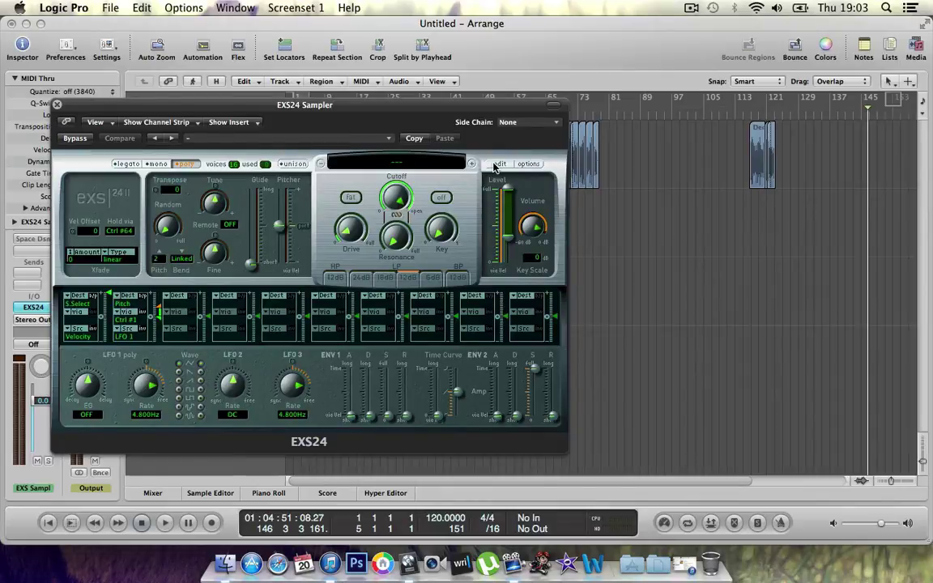
click(496, 165)
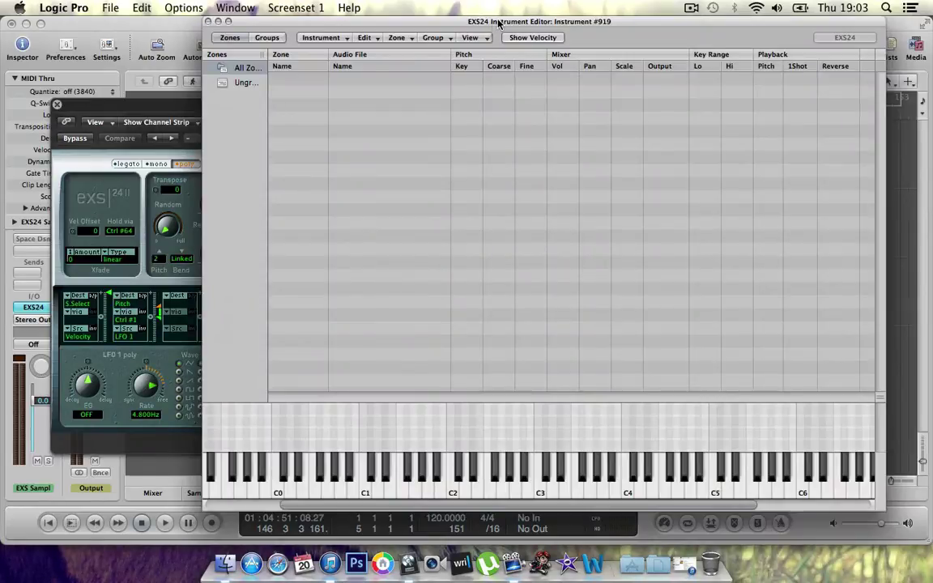
mouse_move(487, 28)
mouse_down()
mouse_move(562, 126)
mouse_move(396, 10)
mouse_move(213, 98)
mouse_up()
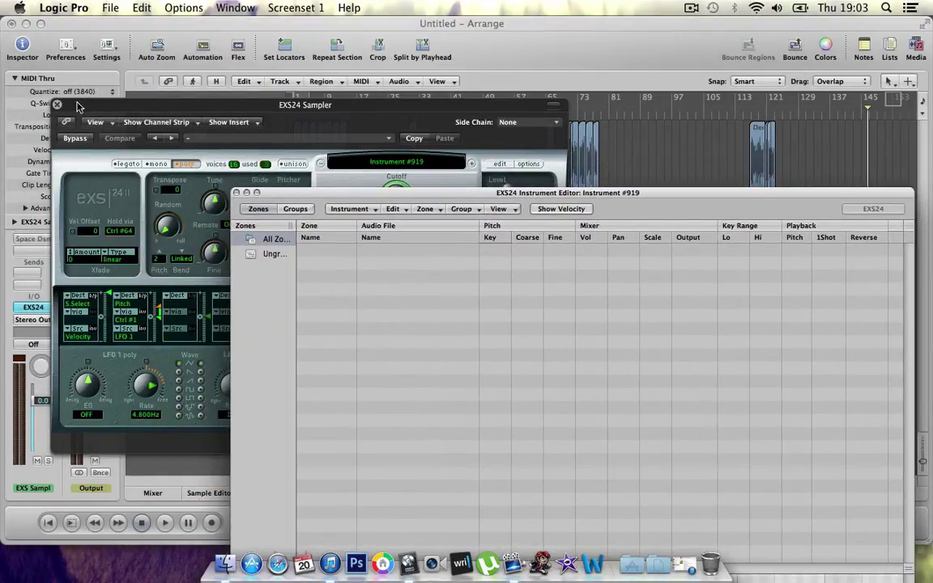
Step: Map all 17 chopped Deer Tick slices to consecutive keys C1–E2 in the EXS24 editor
click(57, 104)
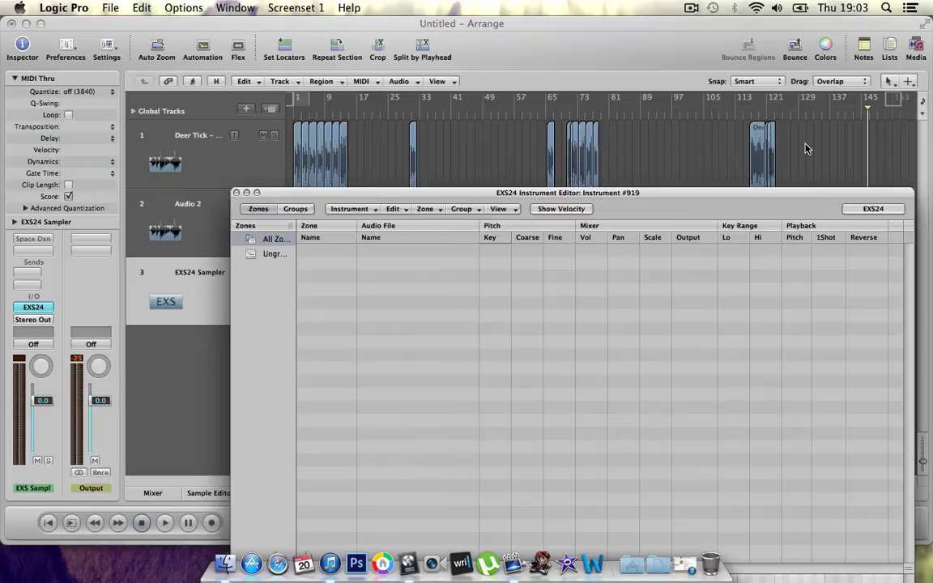
mouse_move(808, 120)
mouse_down()
mouse_move(298, 147)
mouse_move(316, 284)
mouse_up()
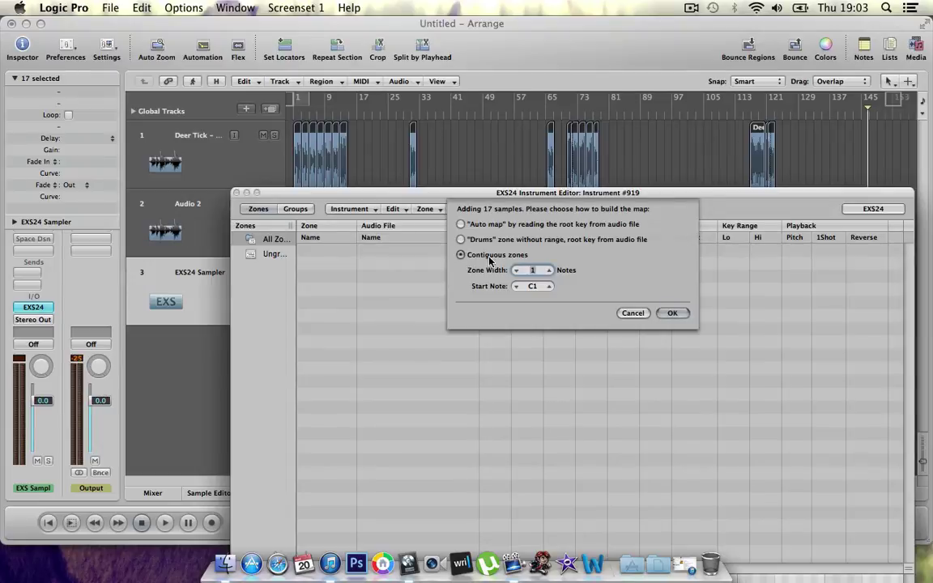
click(672, 313)
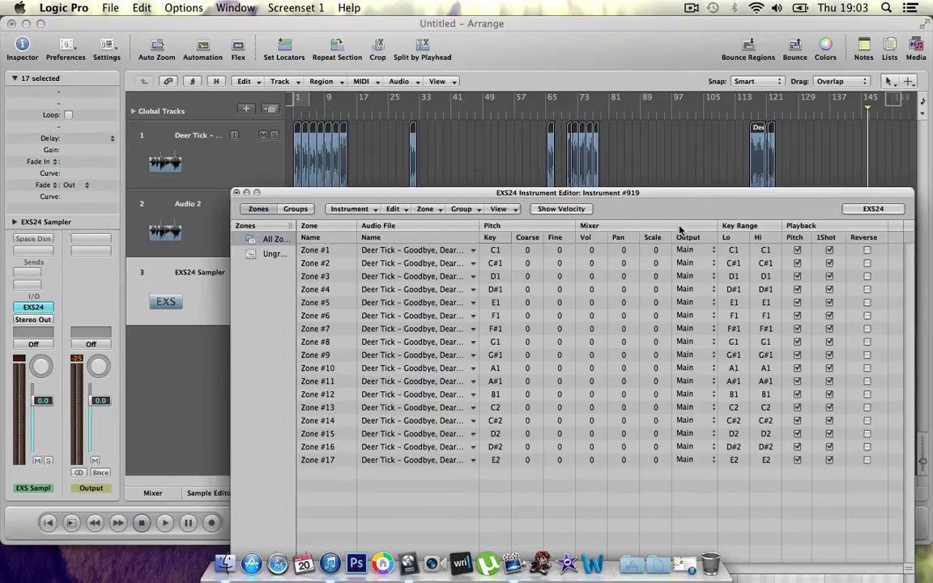
click(257, 193)
drag(628, 180, 572, 54)
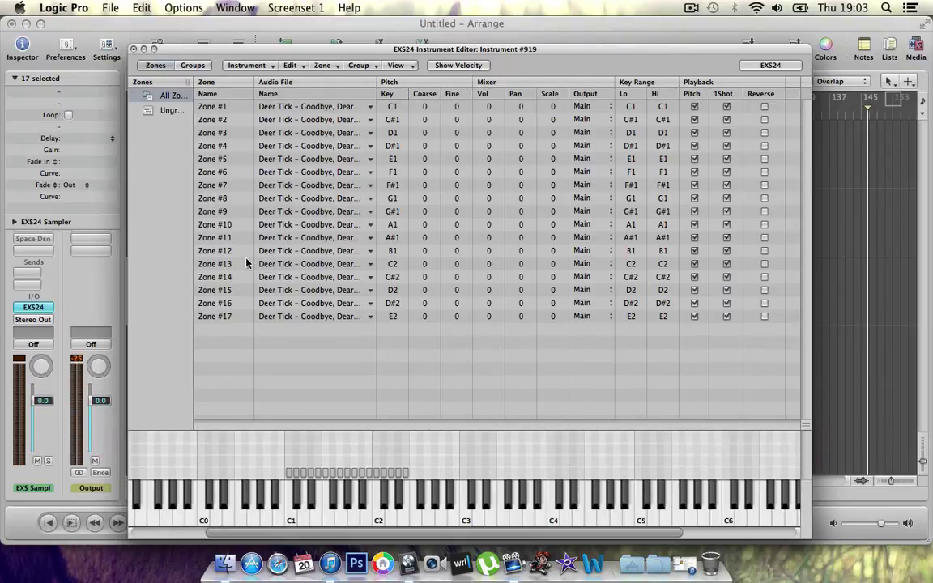
Step: Create a new group and move all 17 zones into it
click(368, 66)
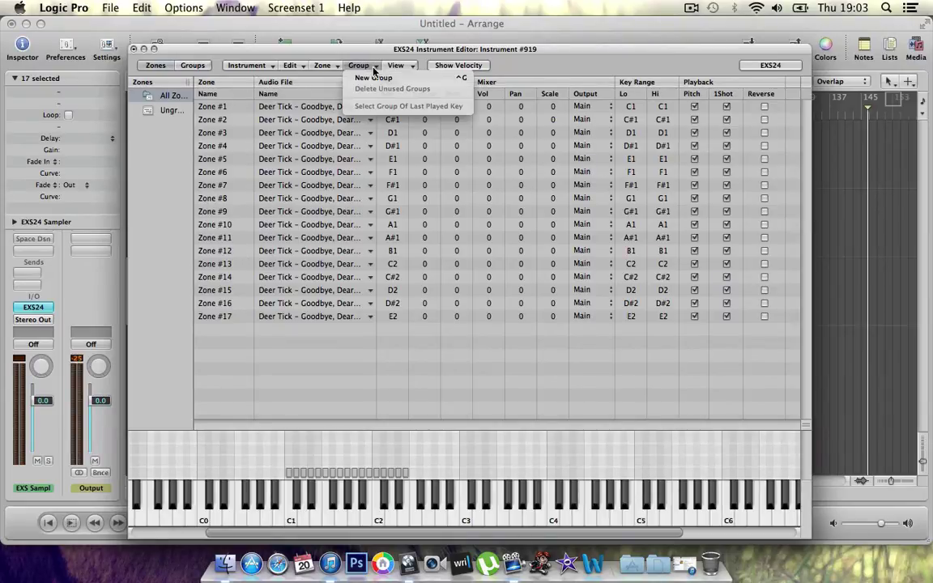
click(375, 79)
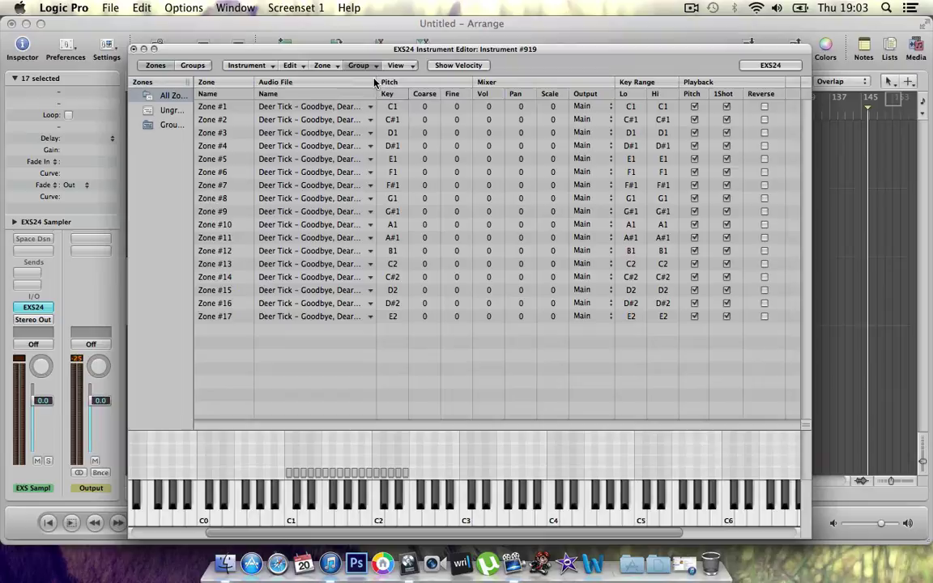
click(159, 128)
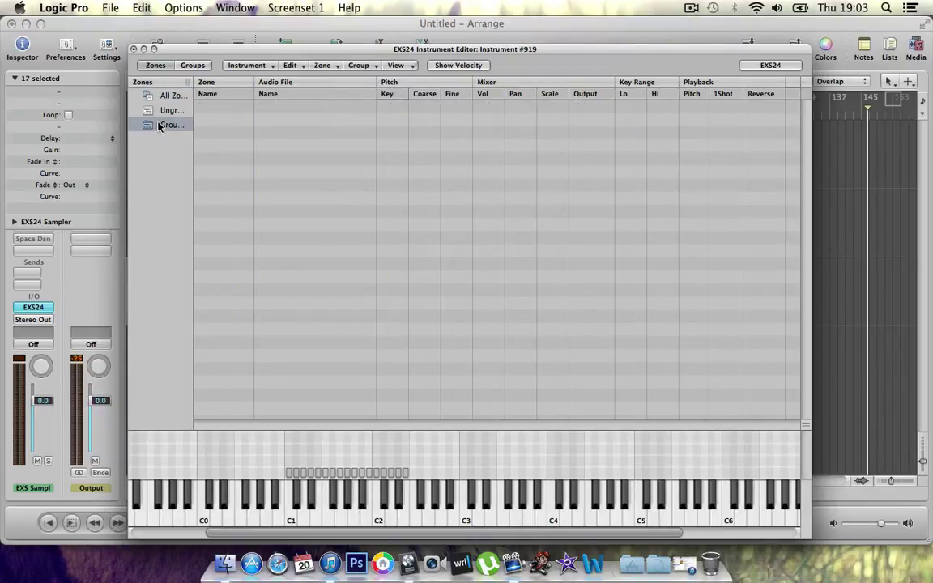
click(171, 98)
click(206, 173)
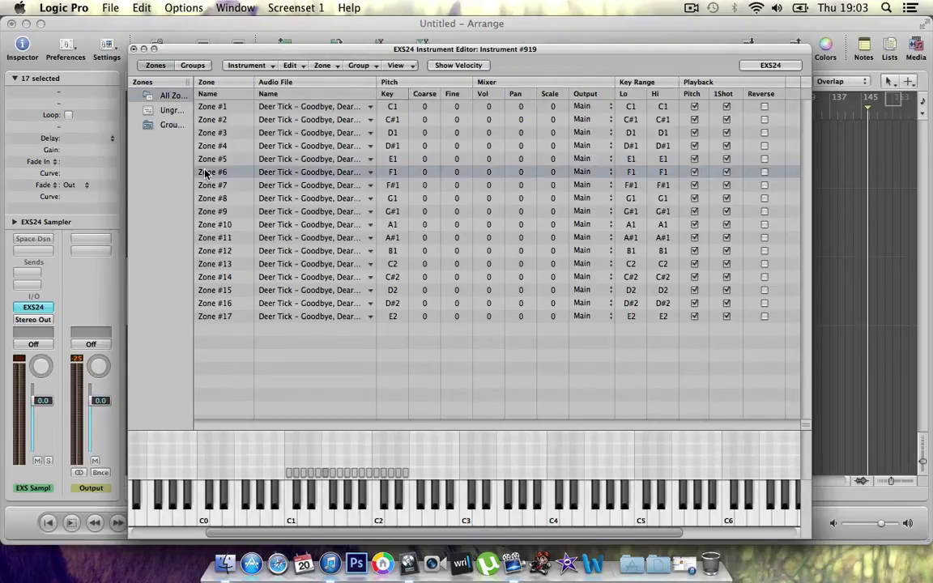
key(super+a)
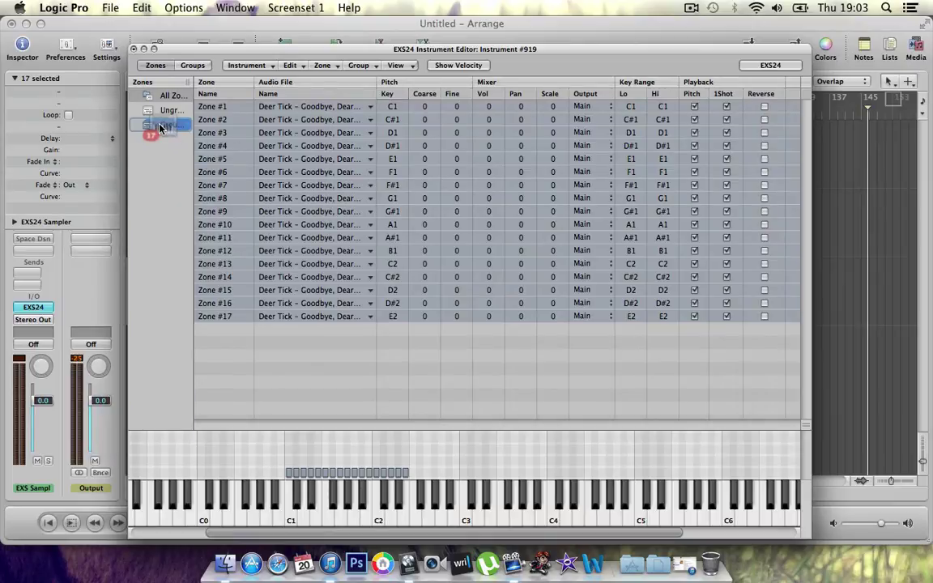
drag(205, 172, 159, 127)
click(159, 127)
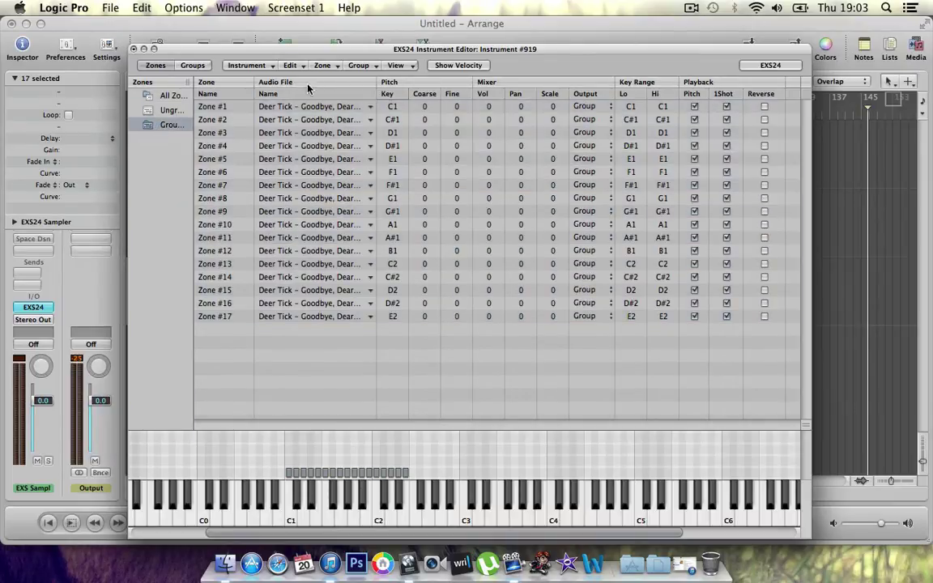
Step: Look through the instrument editor's menus and saving options, then dismiss them
click(366, 67)
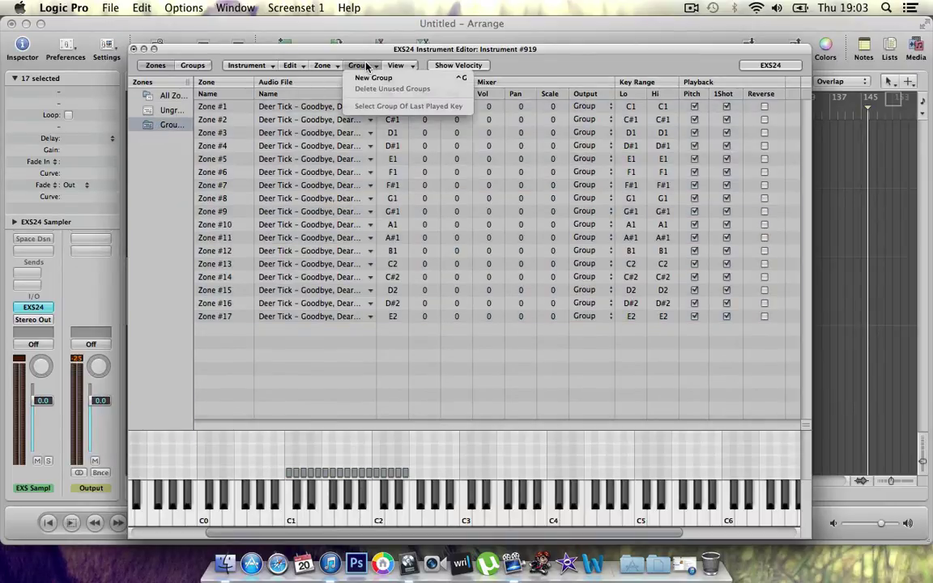
click(322, 67)
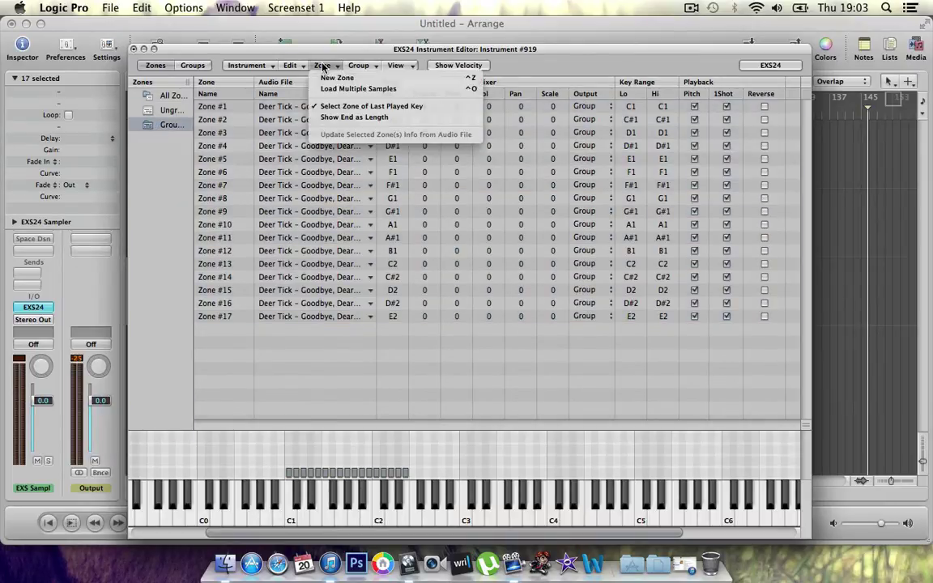
click(397, 66)
click(251, 66)
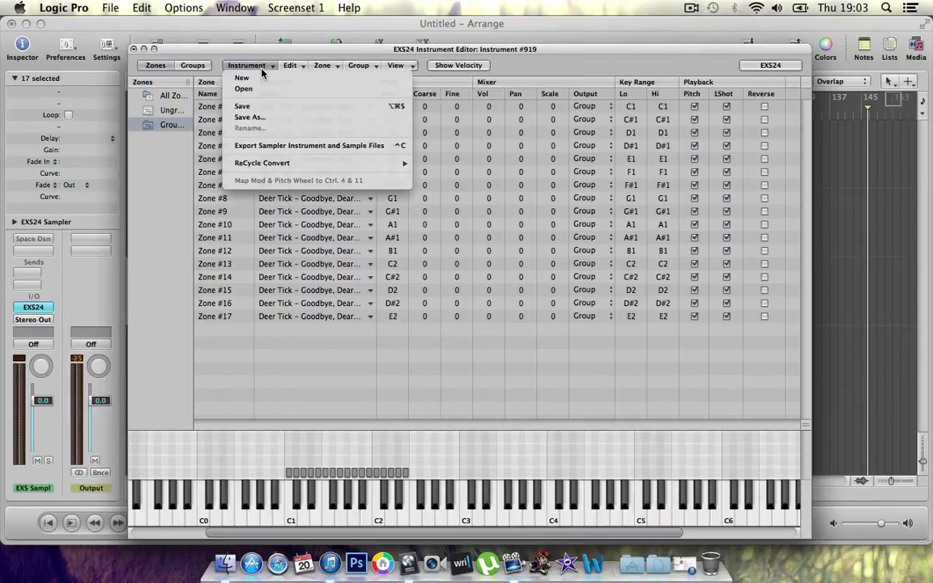
click(346, 165)
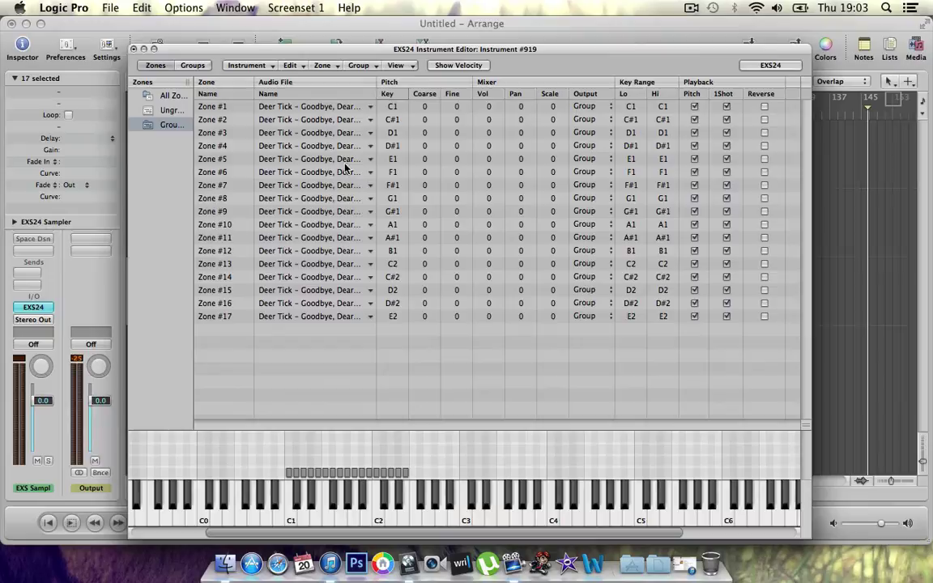
Step: Set the sample group's polyphony from Max to 1 voice
click(192, 65)
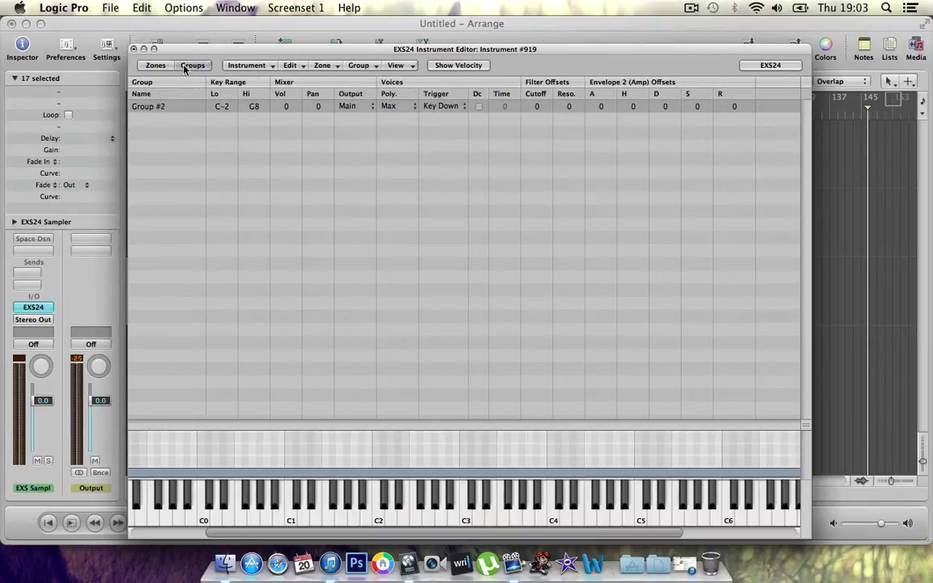
click(400, 109)
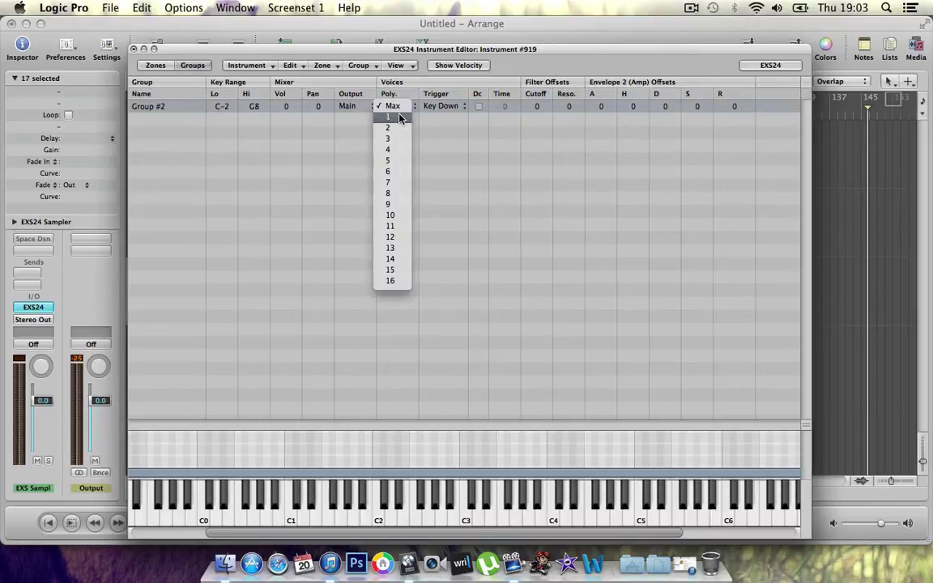
click(400, 119)
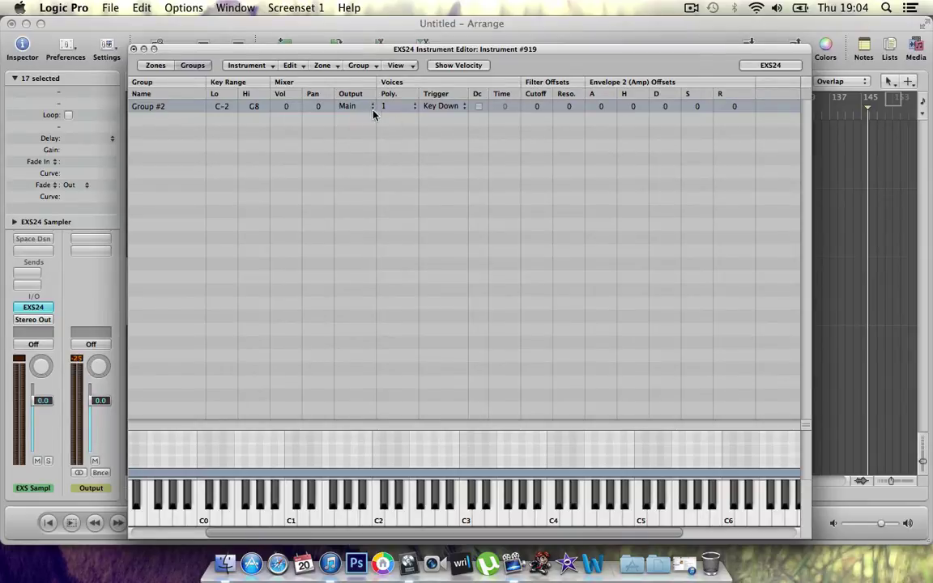
Step: Close the editor and save the instrument as 'Sonofanarchy'
click(135, 49)
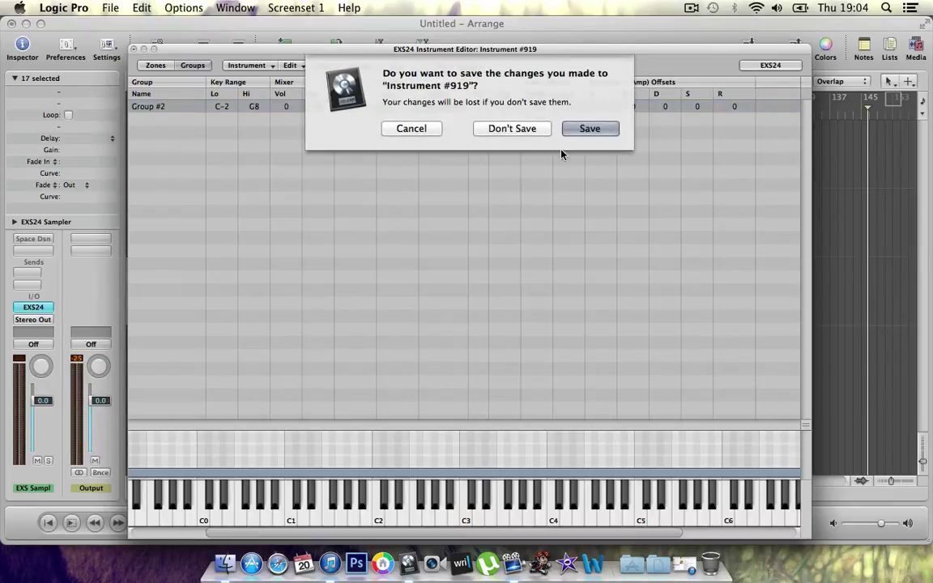
click(597, 131)
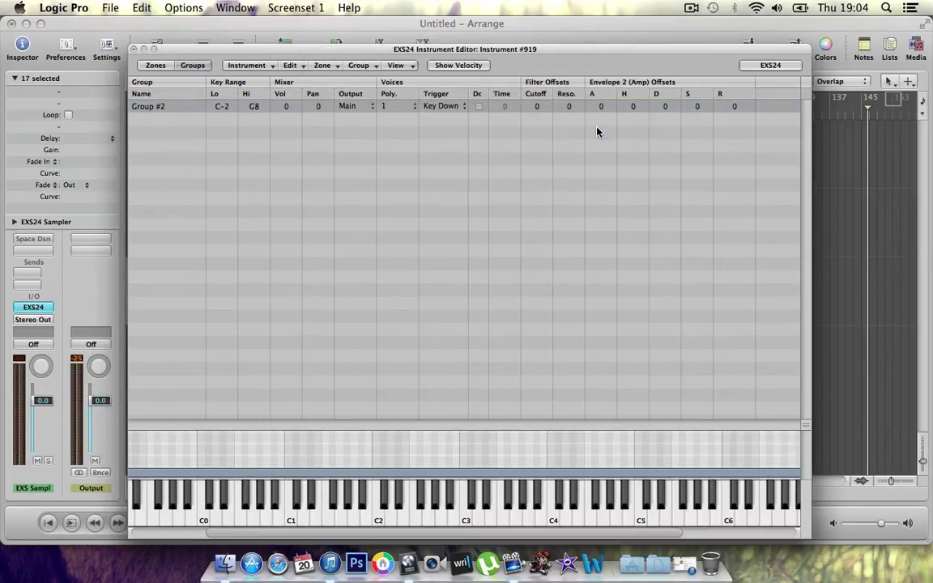
text(So)
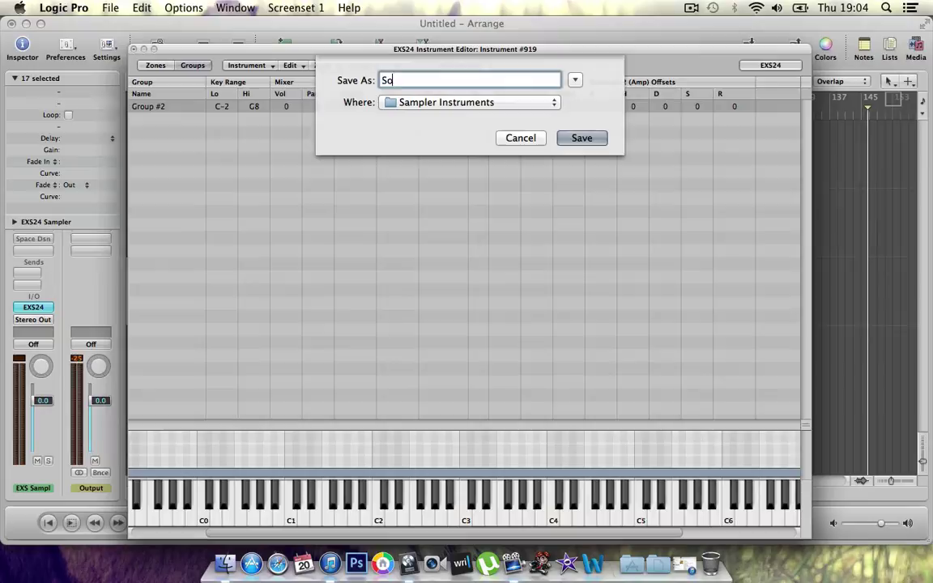
text(nofana)
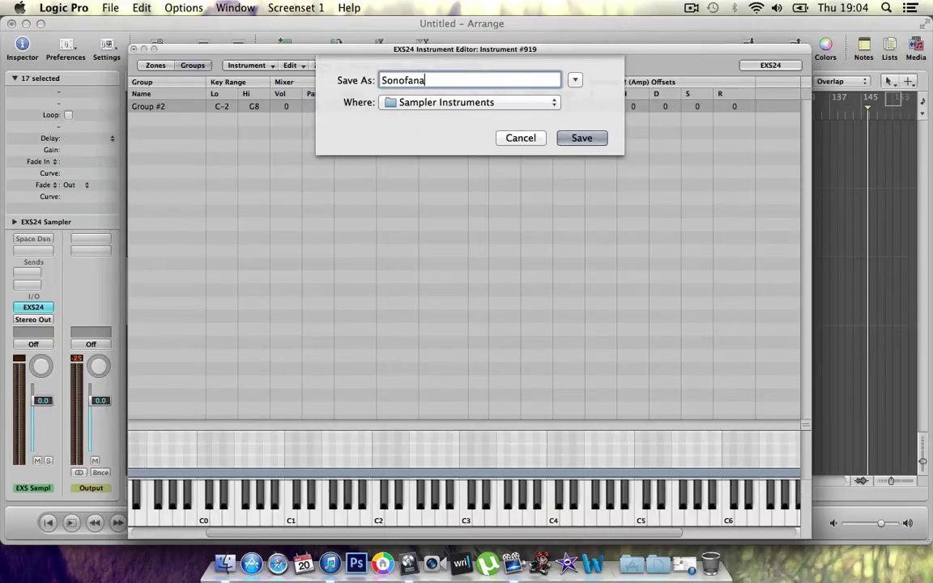
text(rchy)
key(Return)
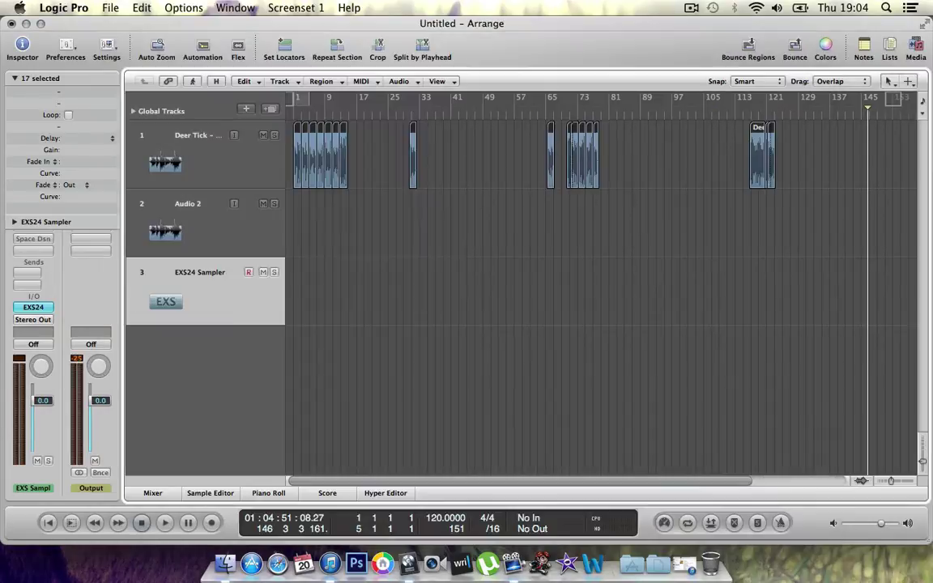
Step: Mute both audio tracks and open the EXS24 on the sampler track
click(264, 135)
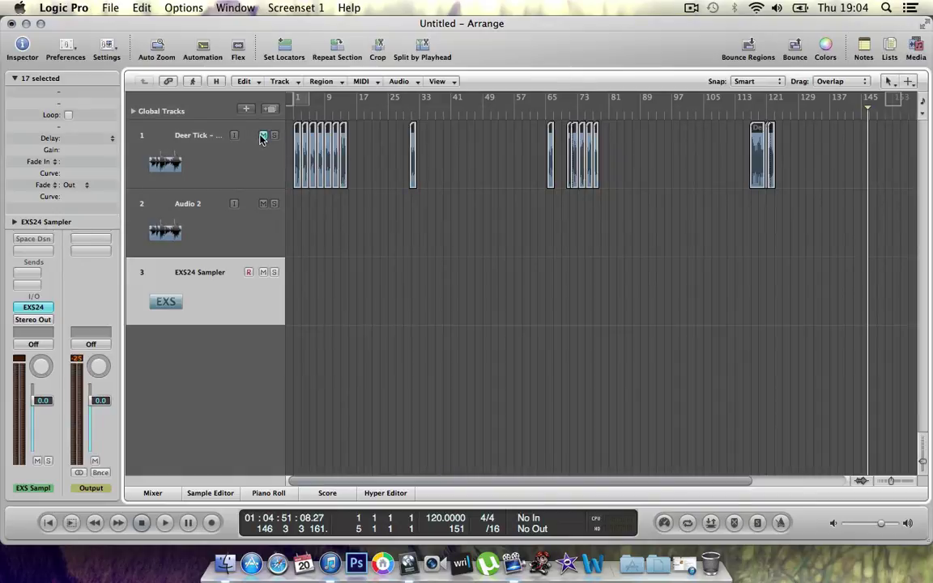
click(264, 204)
click(229, 288)
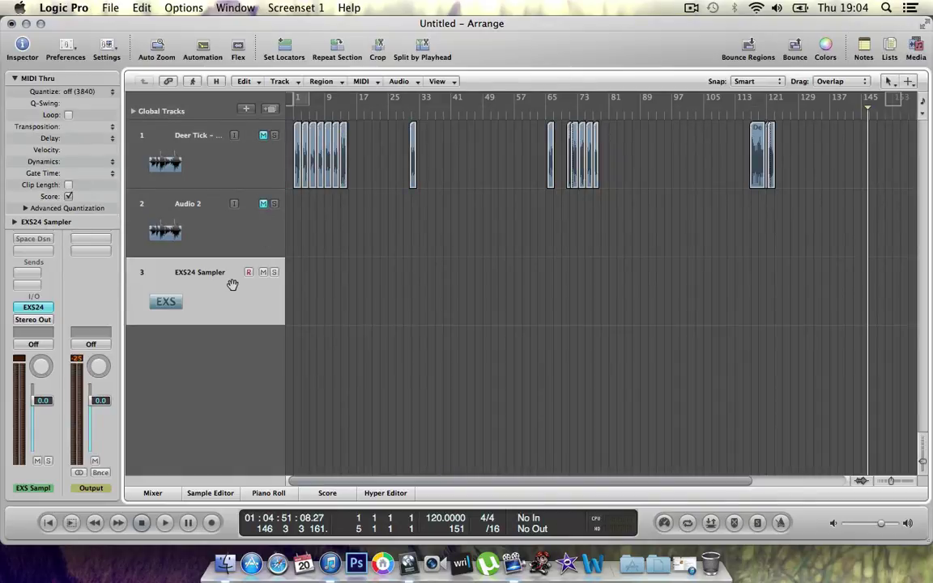
click(41, 309)
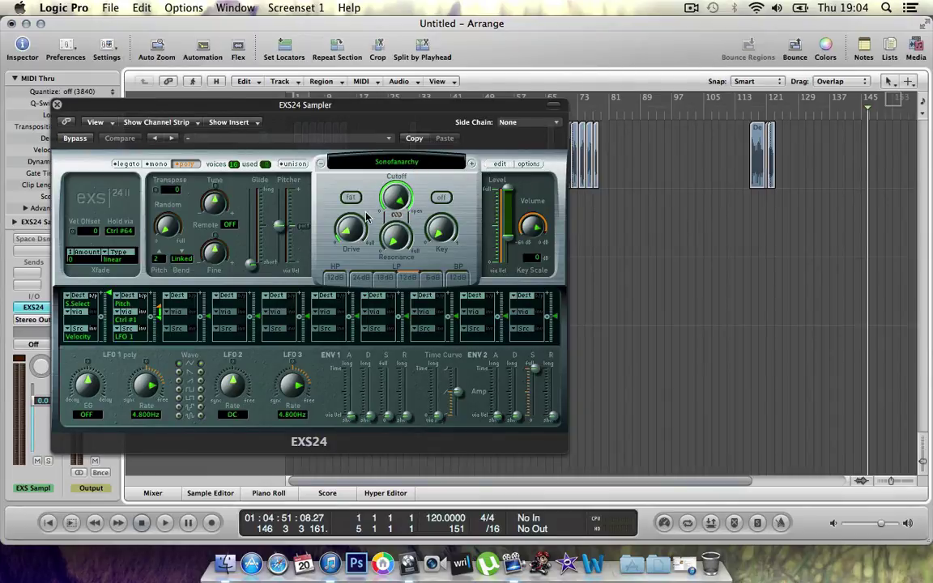
Step: Audition the chopped samples with Musical Typing, including one octave lower
key(super+k)
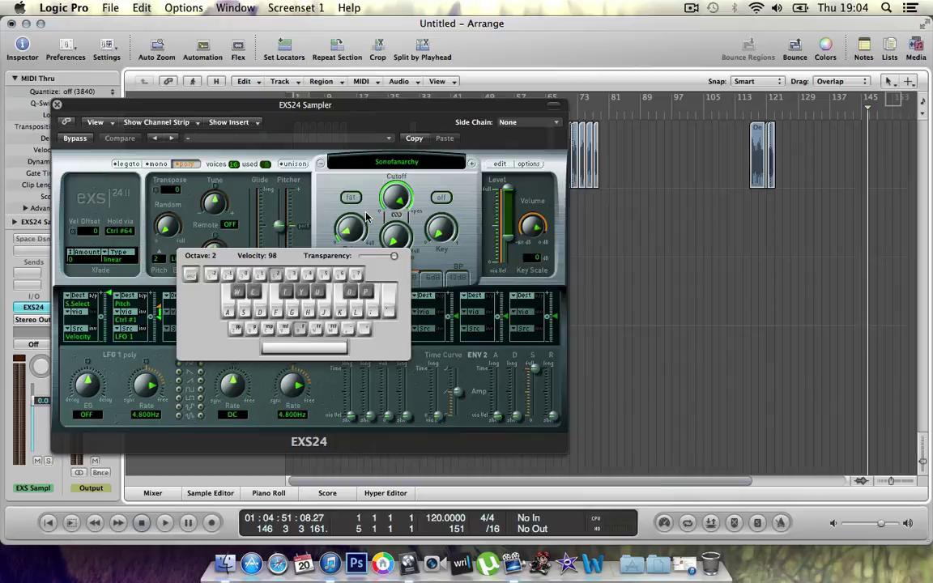
key(2)
key(1)
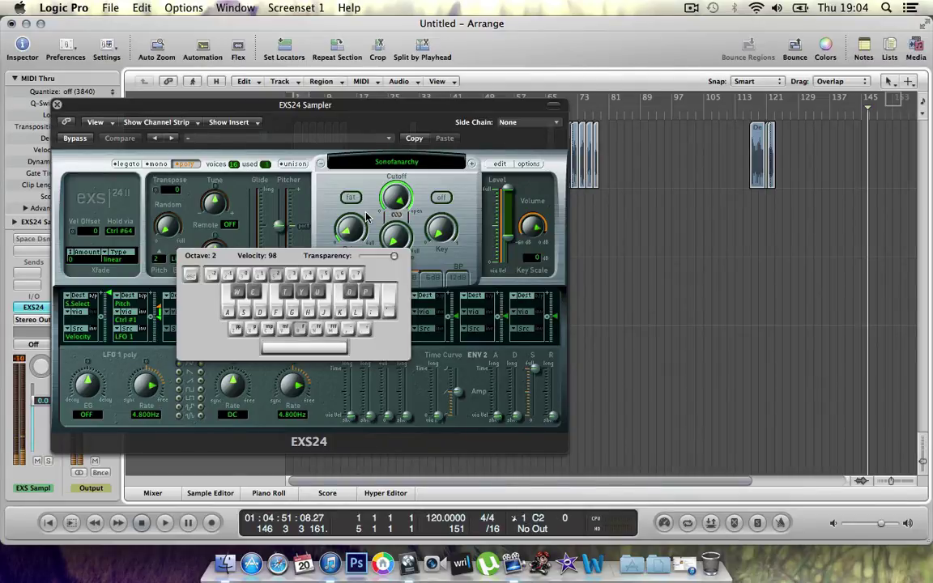
key(z)
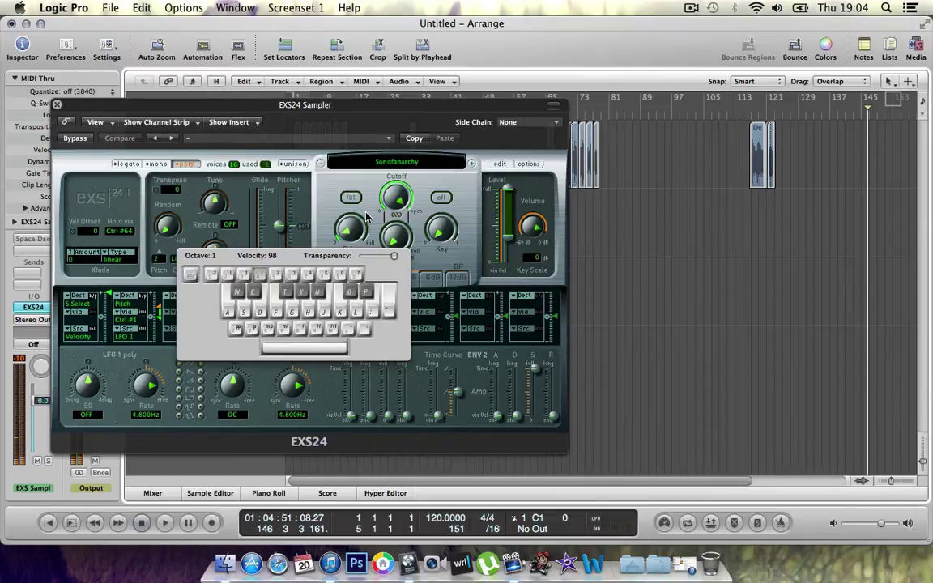
key(1)
key(2)
key(2)
key(e)
key(a)
Step: Raise the sampler tuning to +3 and audition the retuned samples
drag(213, 208, 211, 204)
key(a)
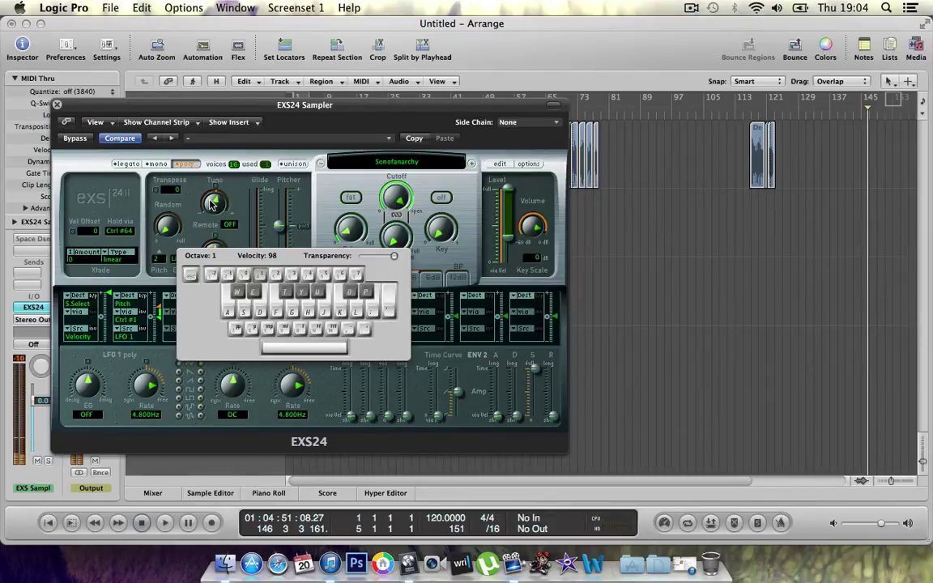
key(s)
click(211, 204)
key(a)
key(s)
key(s)
key(s)
key(a)
key(s)
Step: Play several more chopped samples, then close the musical keyboard and sampler
key(w)
key(d)
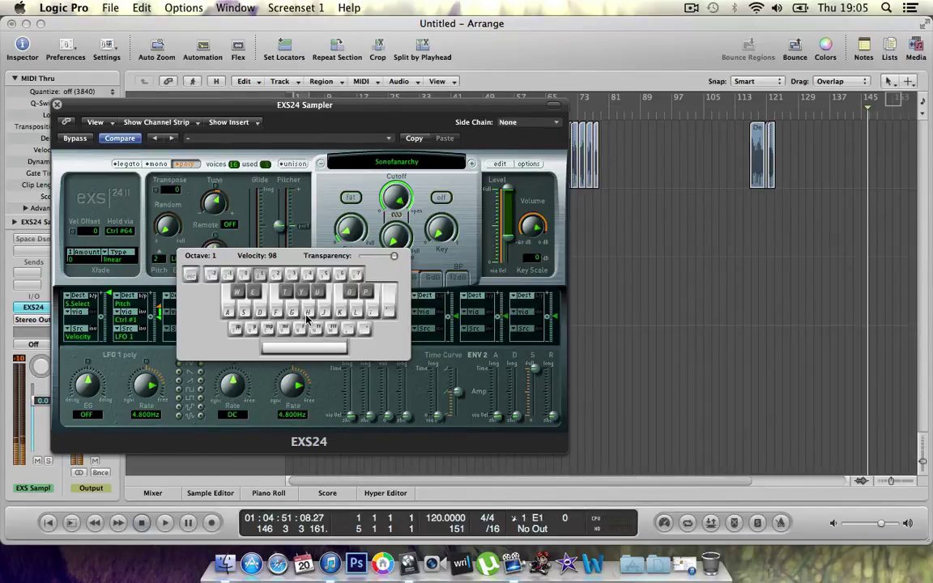
key(h)
key(j)
click(193, 247)
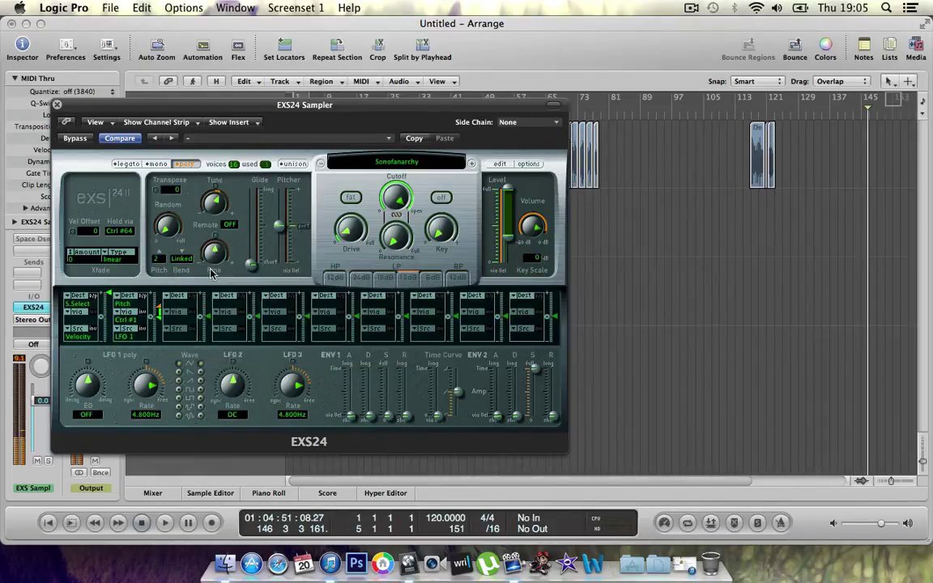
click(56, 105)
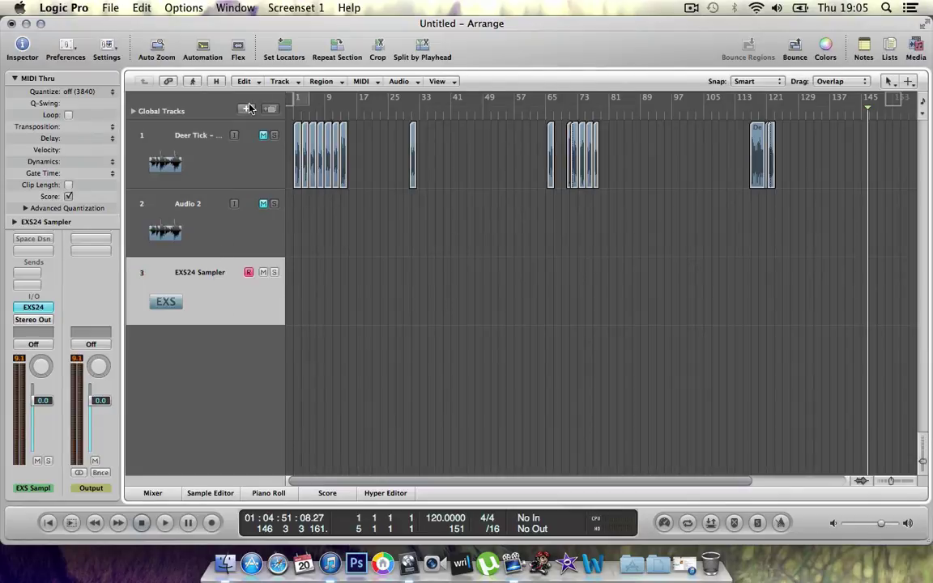
Step: Add a Software Instrument track loaded with the Ultrabeat Hip Hop Heavy Kit
key(alt+super+n)
click(570, 155)
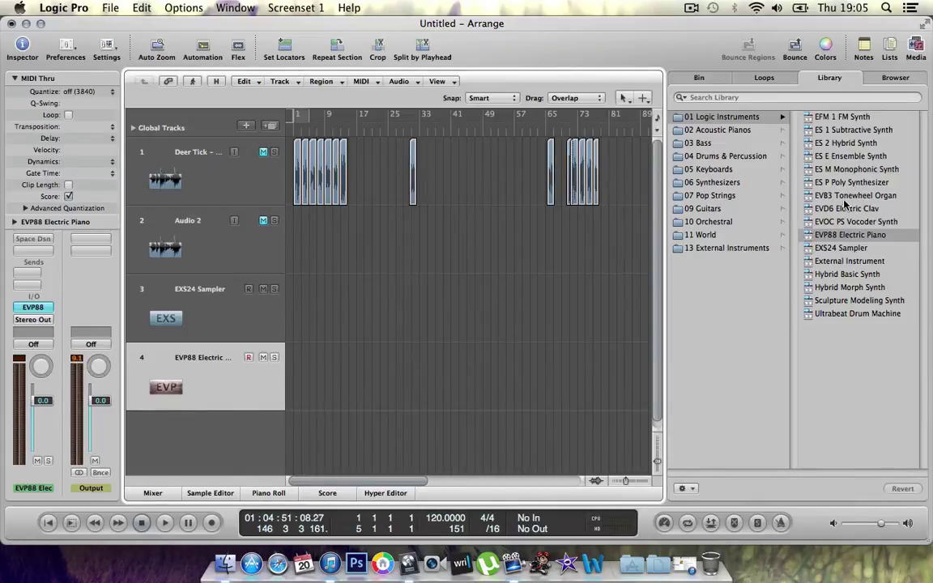
click(744, 156)
click(853, 131)
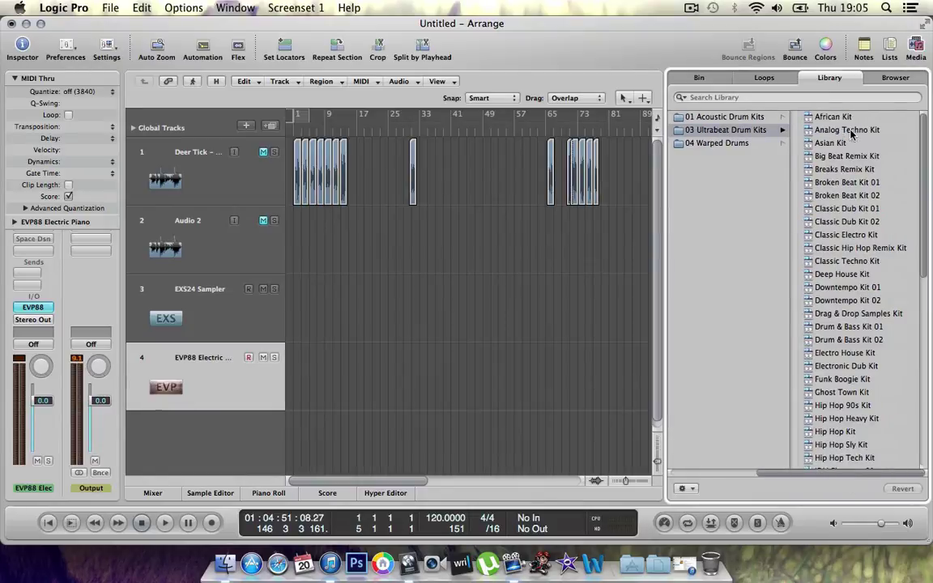
scroll(843, 324, down, 2)
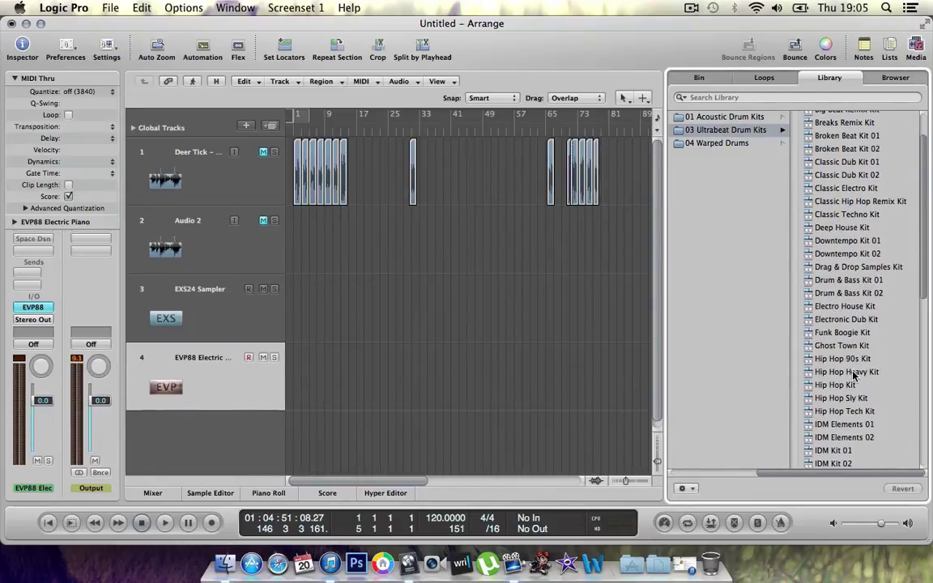
click(853, 373)
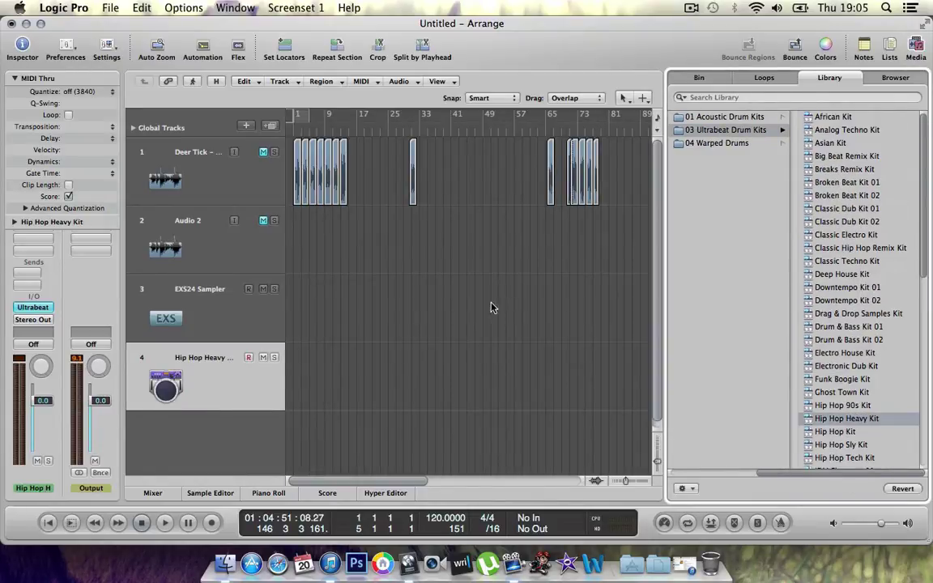
Step: Set the cycle range to loop bars 1 to 5
click(330, 365)
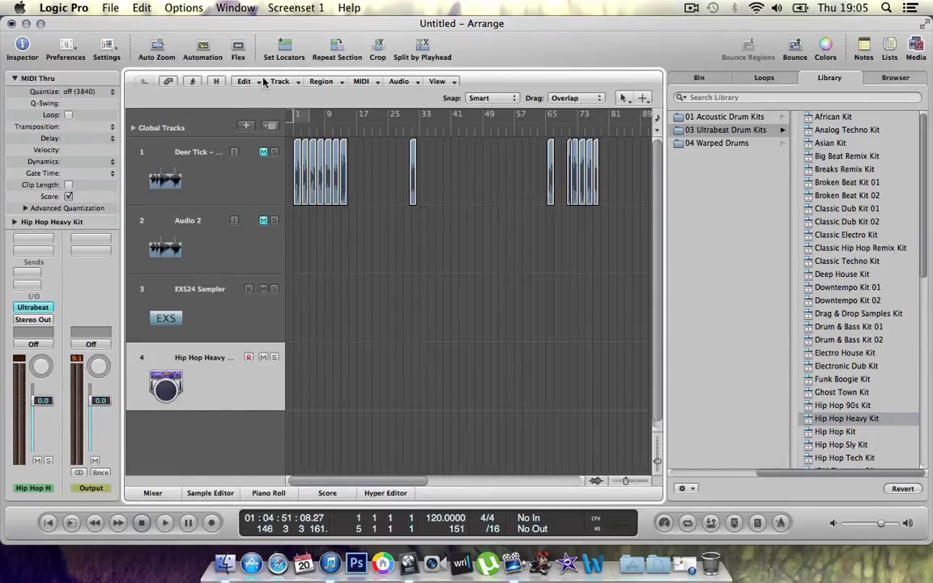
click(301, 117)
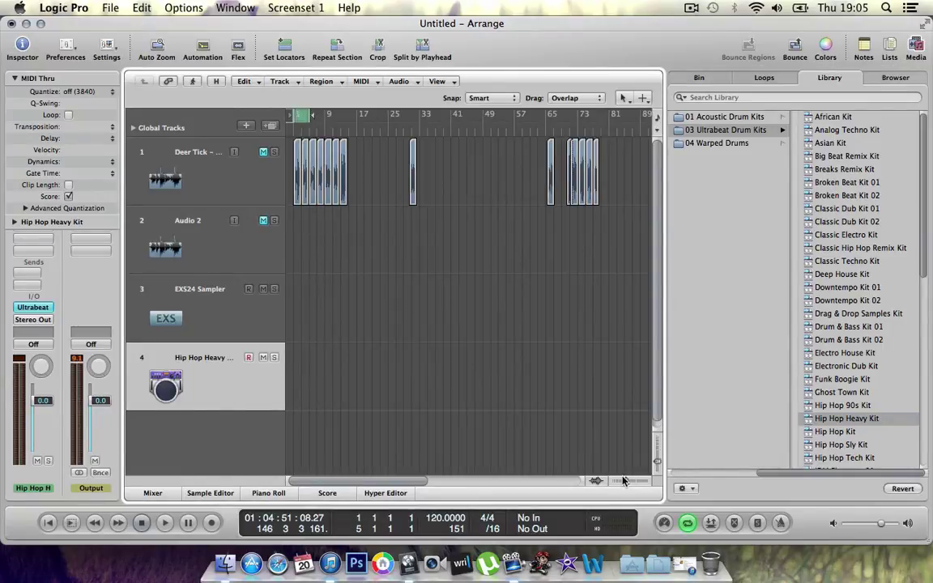
drag(625, 482, 634, 483)
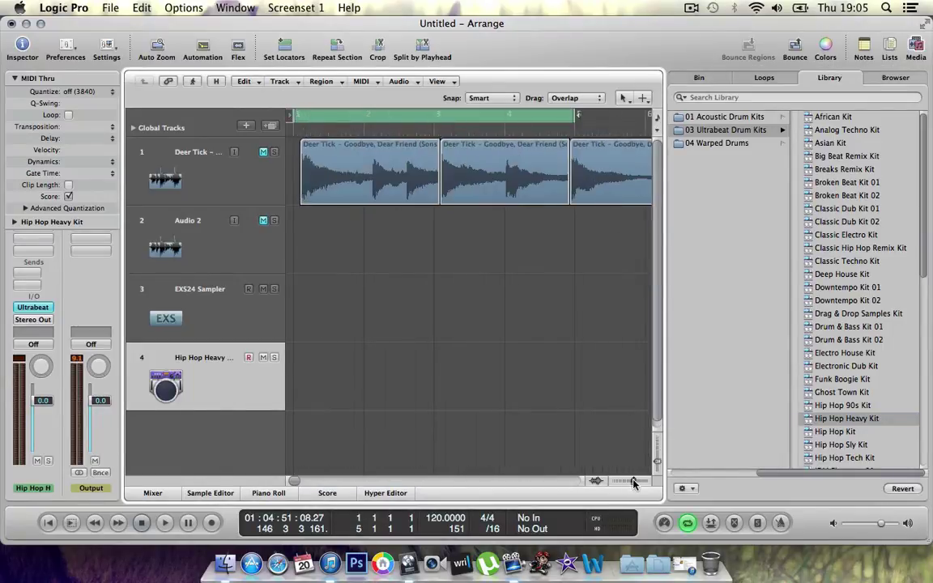
Step: Create an empty MIDI region on track 4 and open it in an enlarged Piano Roll
right_click(319, 375)
click(334, 385)
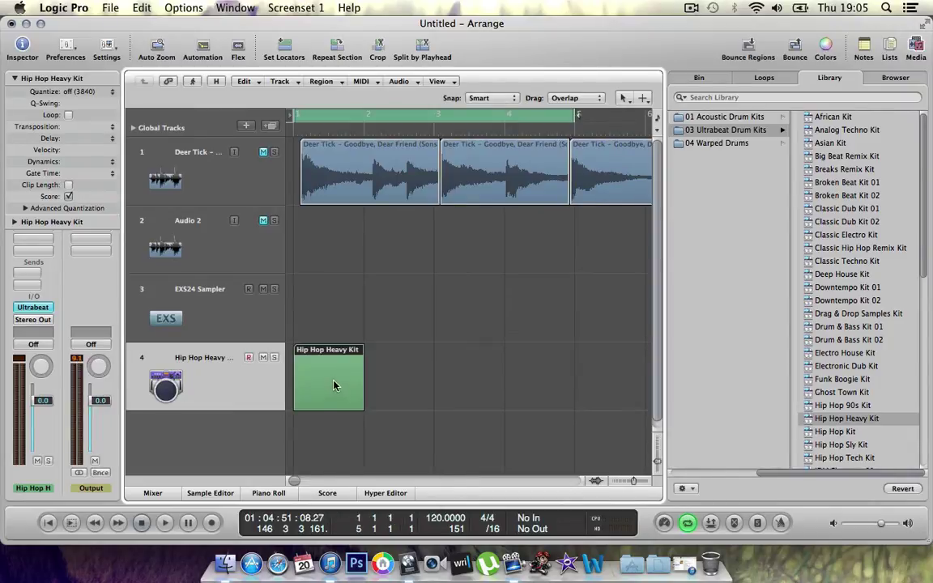
double_click(330, 356)
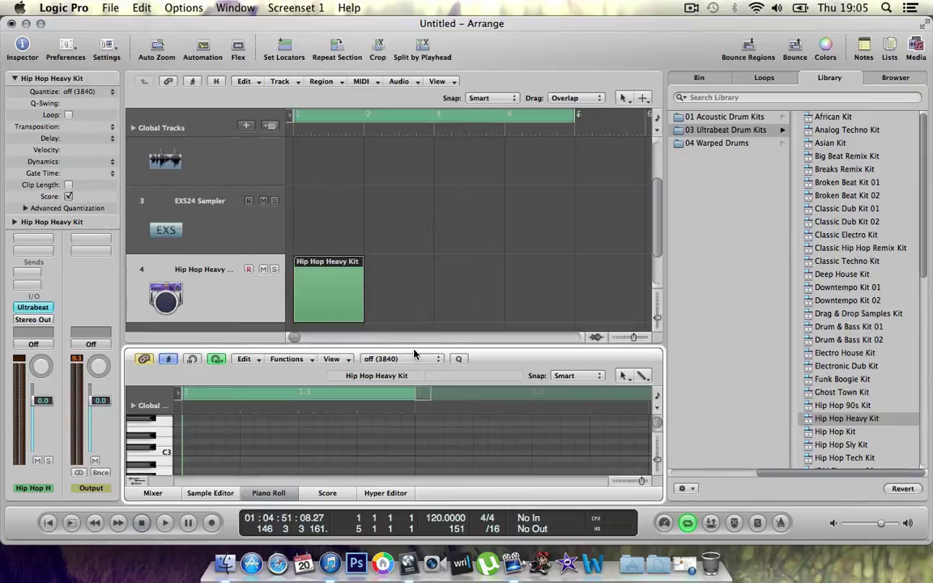
drag(417, 347, 421, 142)
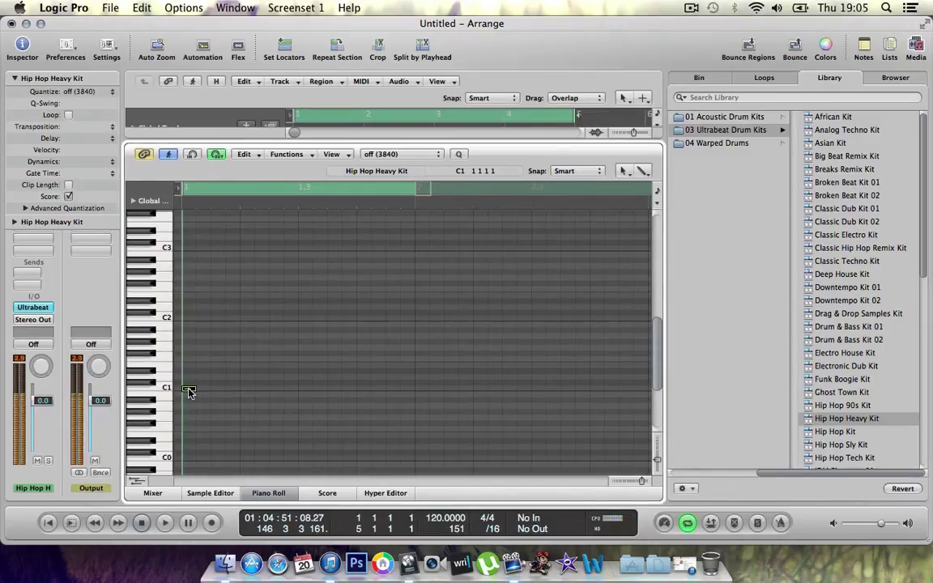
Step: Start playback and pencil drum notes on C1 and D1
key(XF86AudioLowerVolume)
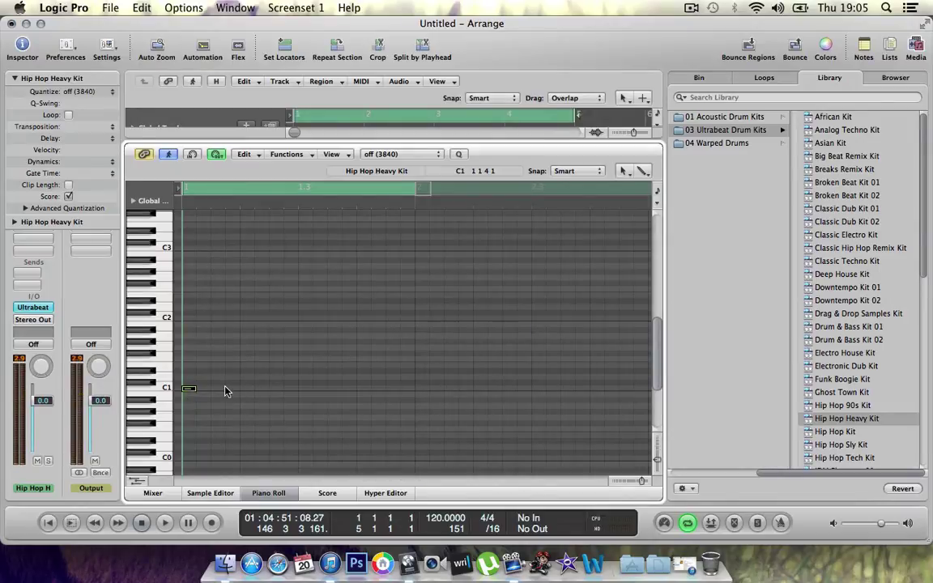
key(space)
key(space)
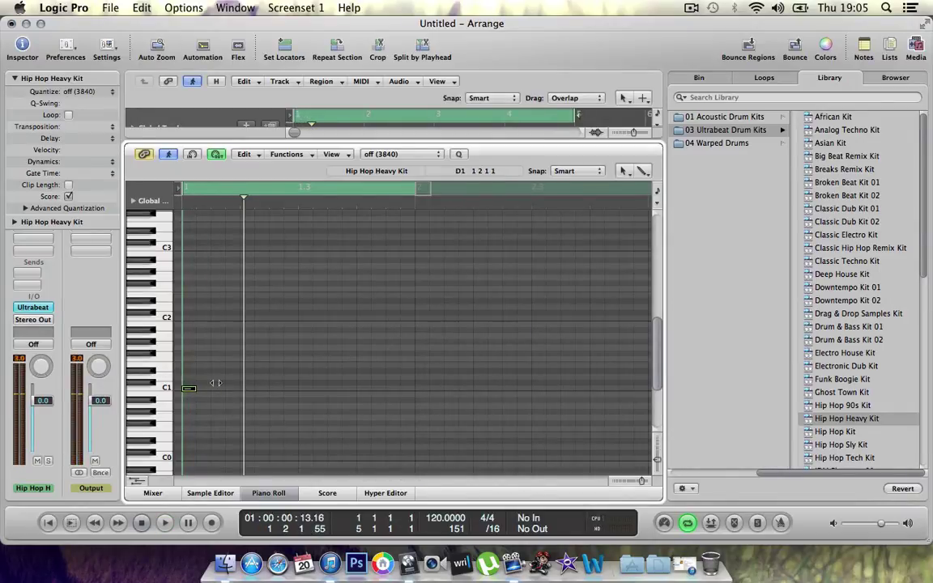
drag(189, 392, 189, 389)
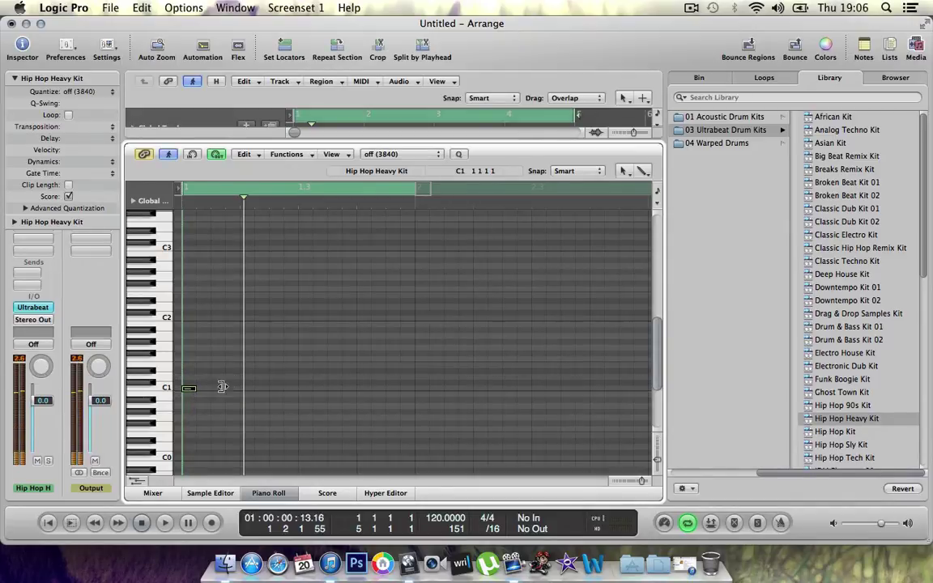
click(276, 389)
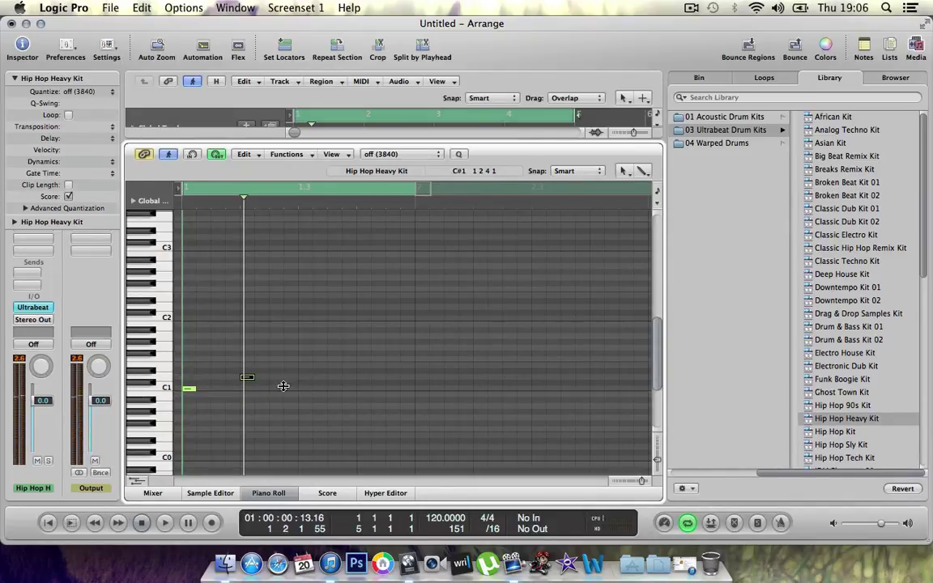
click(247, 377)
click(334, 389)
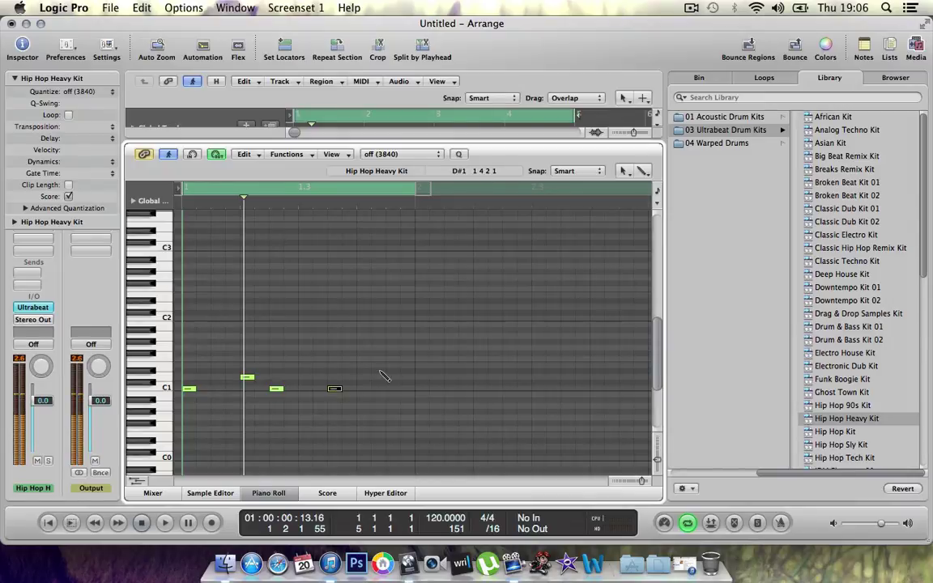
Step: Set the song tempo to 87 and briefly audition the drum pattern
double_click(437, 518)
text(9)
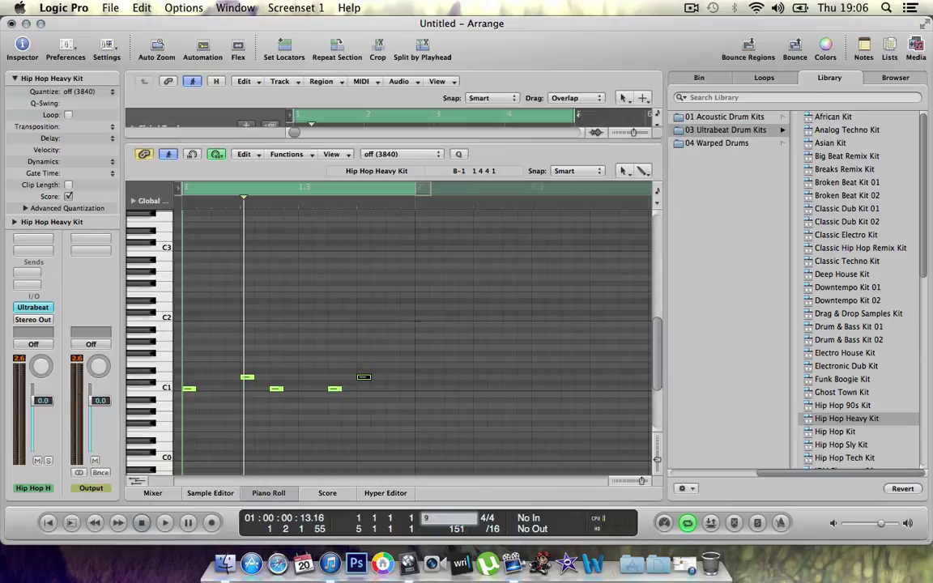
key(Return)
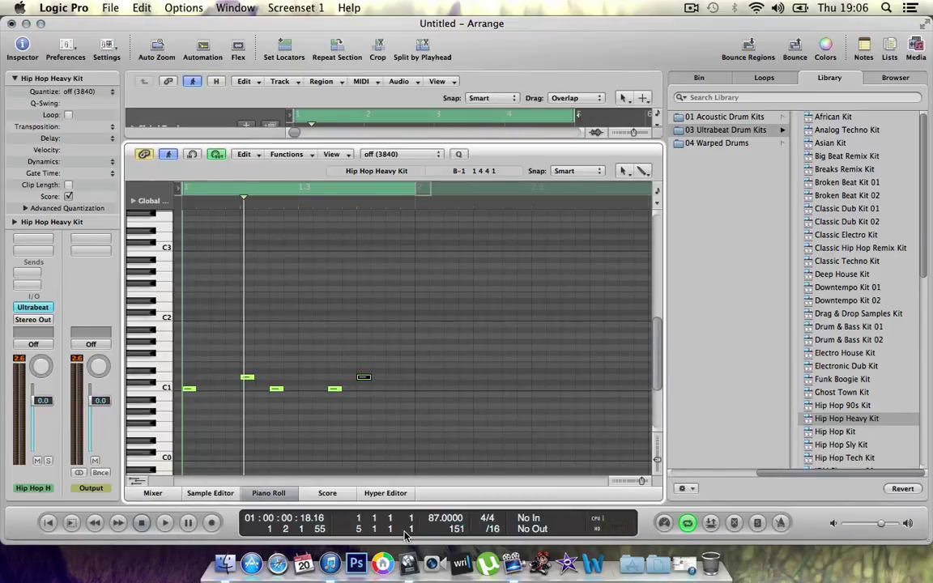
key(space)
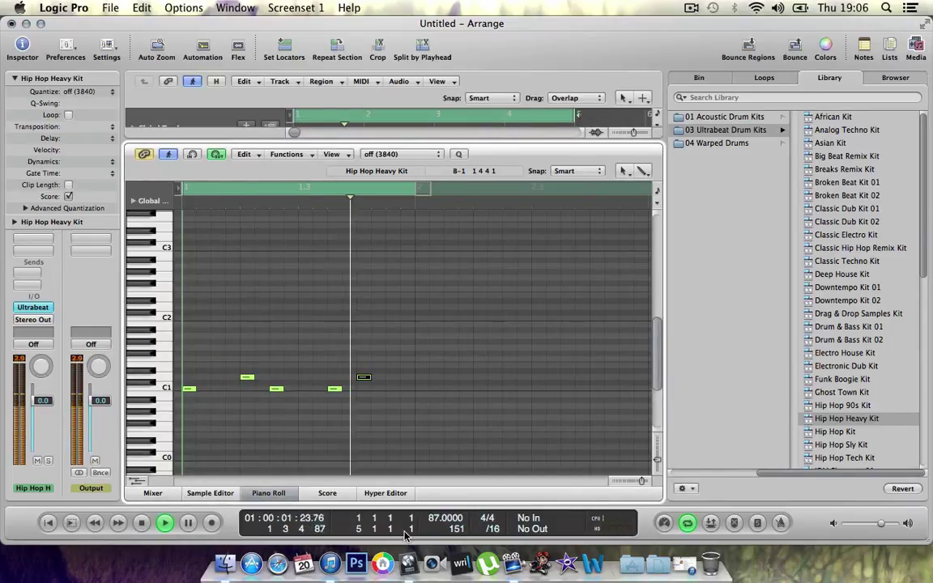
key(space)
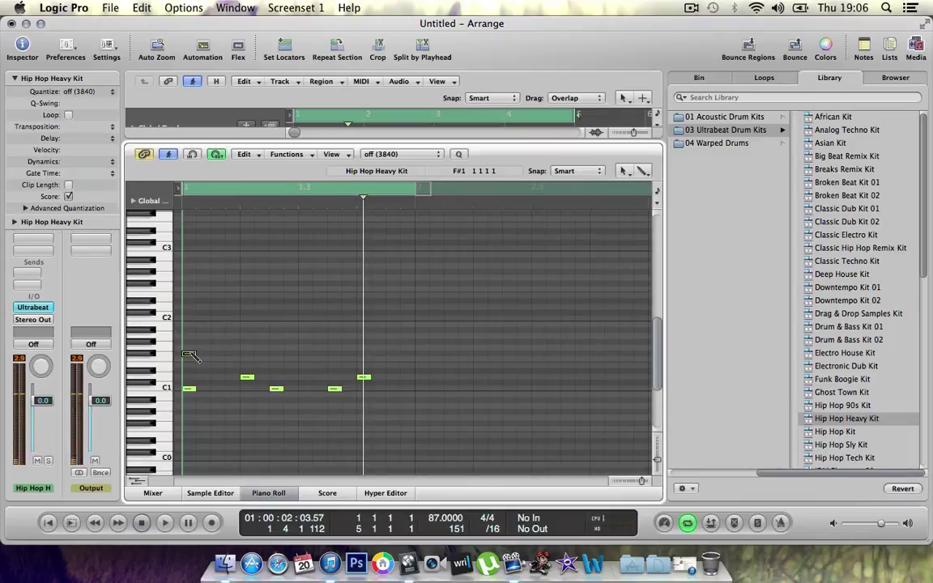
Step: Pencil four A1 notes across the bar in the Piano Roll
click(189, 354)
click(247, 354)
click(305, 354)
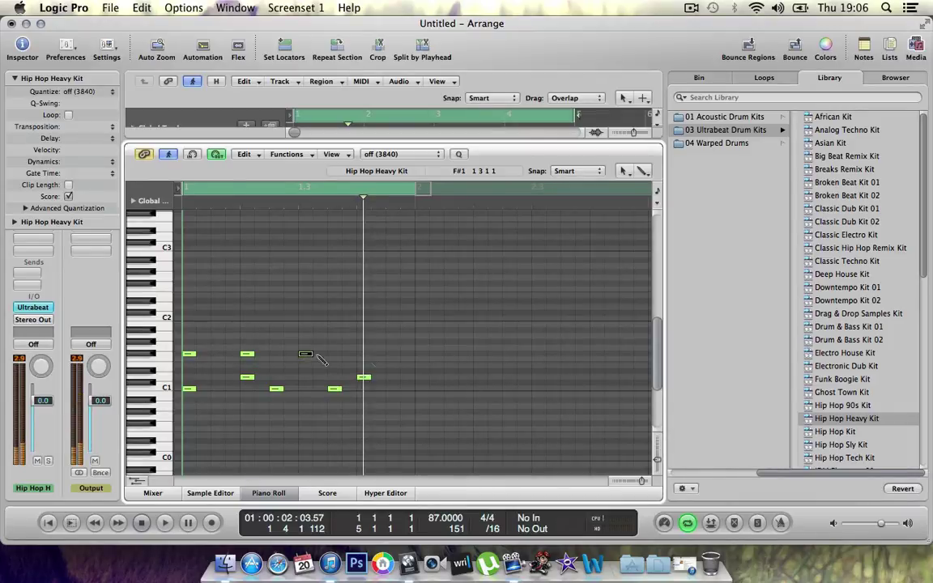
click(364, 354)
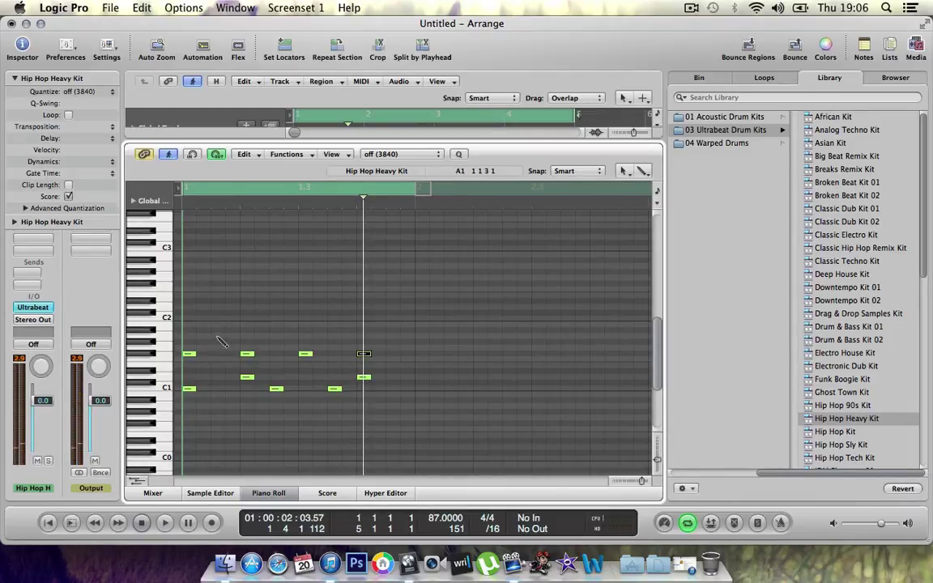
Step: Add three G#1 hits to the pattern and audition it
drag(218, 338, 217, 345)
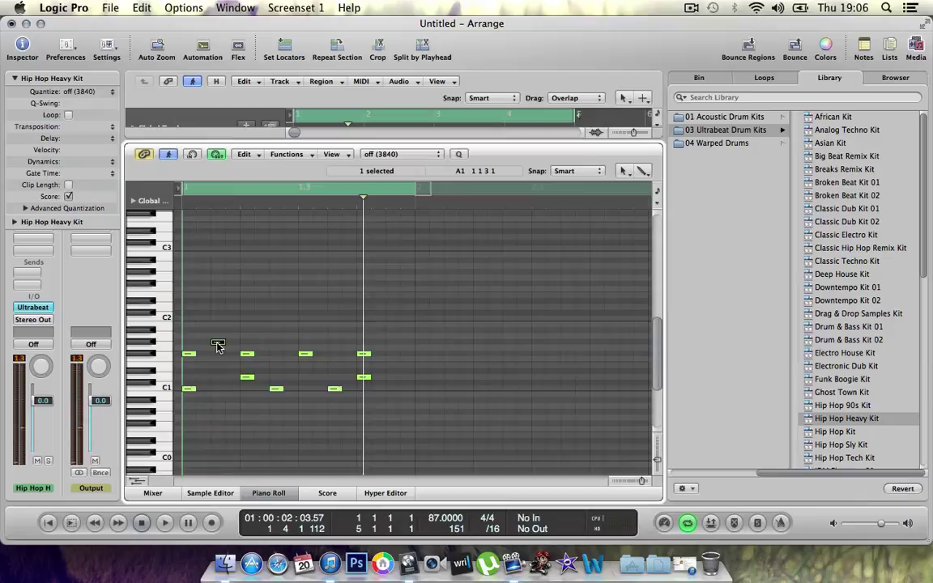
click(275, 342)
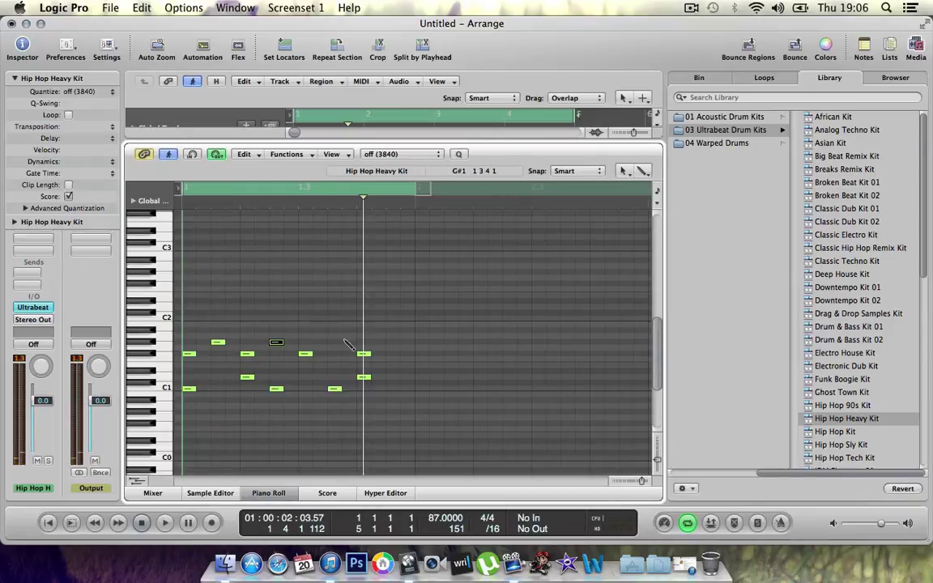
click(395, 344)
key(space)
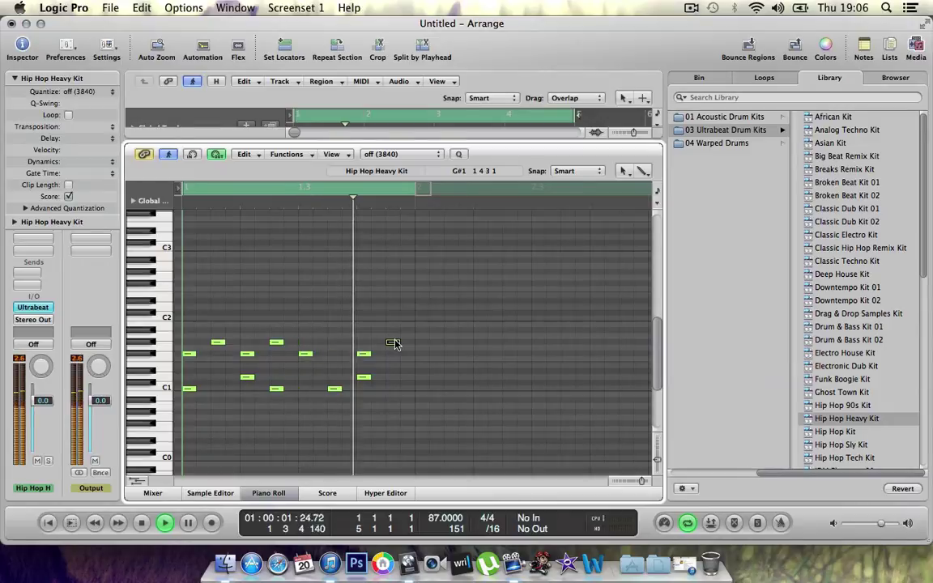
click(393, 343)
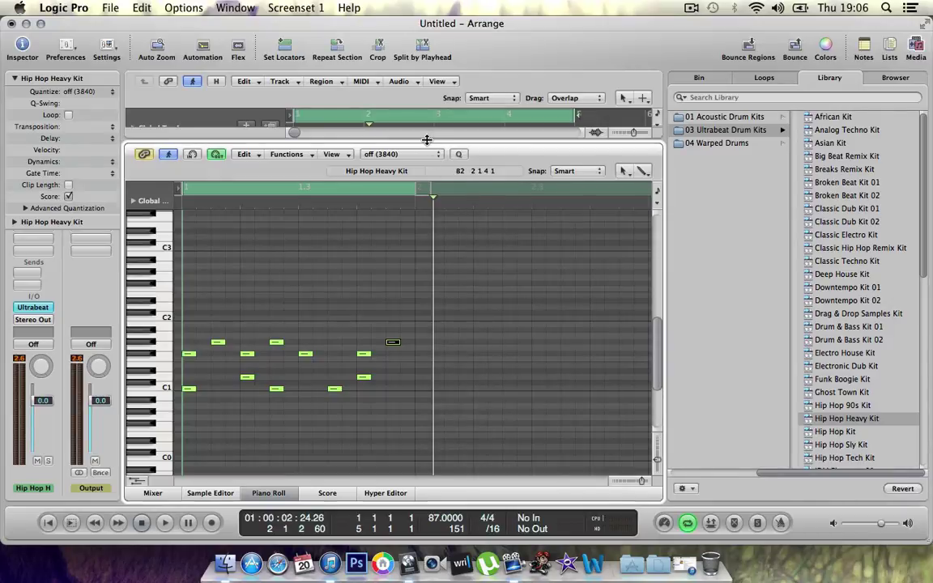
Step: Close the Piano Roll, loop the drum region to bar 5, and select the EXS24 track
drag(430, 146, 413, 429)
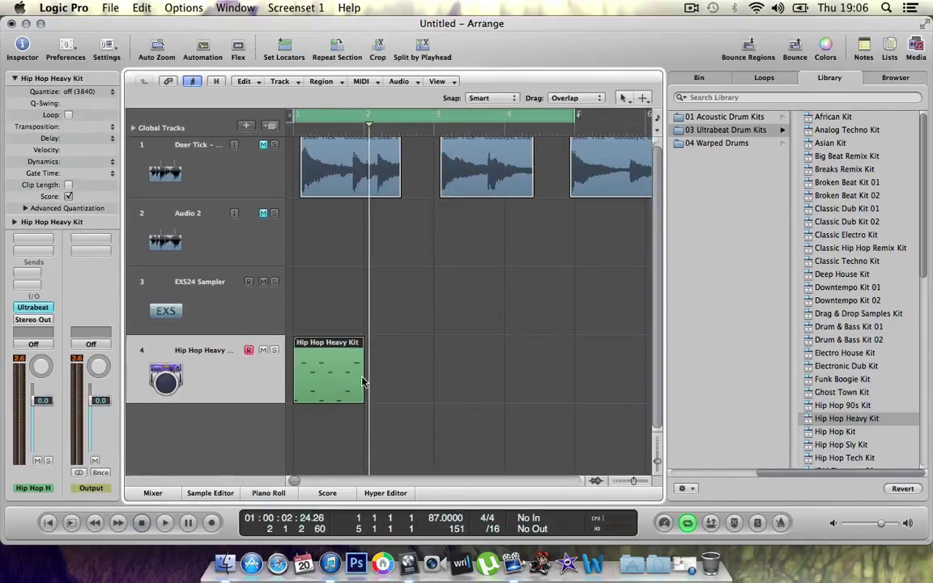
drag(368, 344, 580, 355)
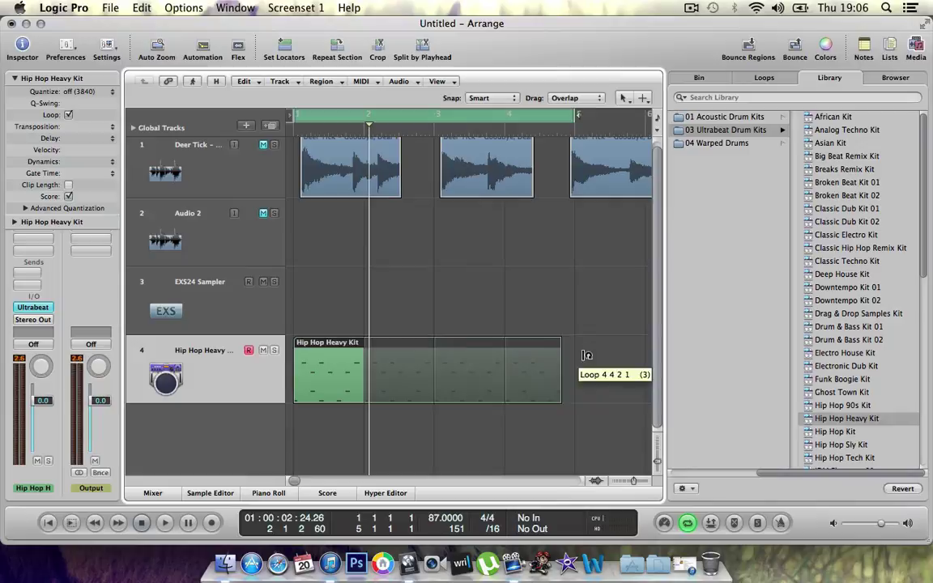
click(202, 292)
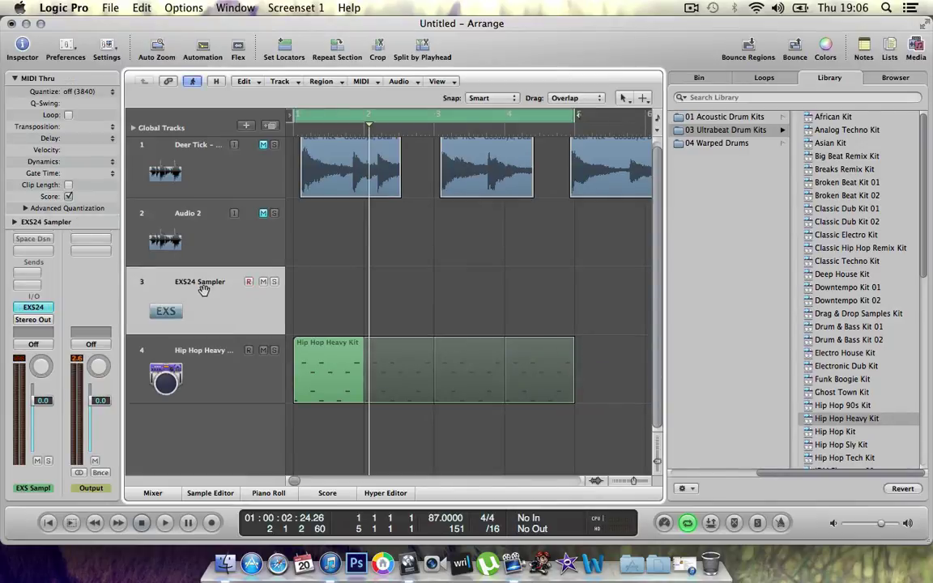
Step: Bring up Musical Typing with Cmd+K and play the looped beat from the start
key(super+k)
key(a)
key(Return)
key(space)
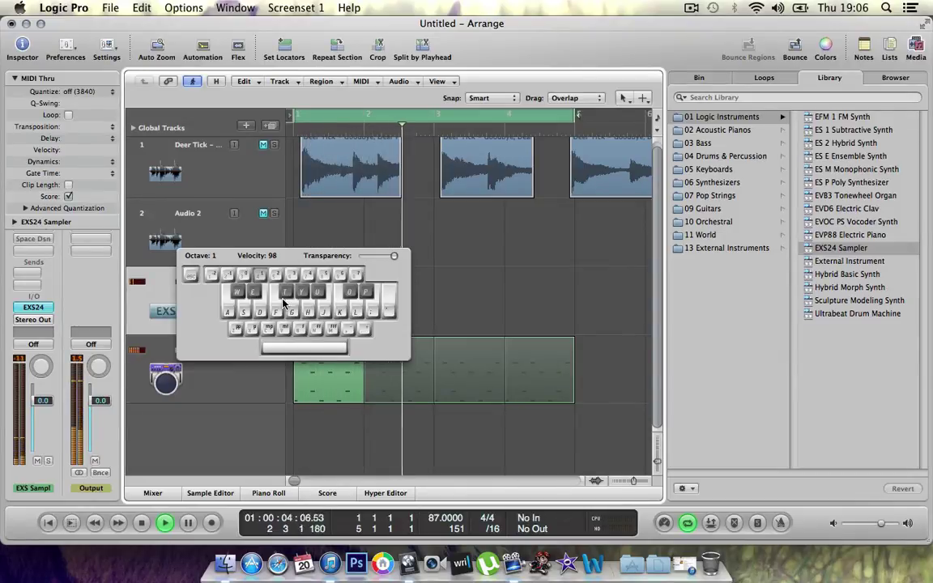
key(space)
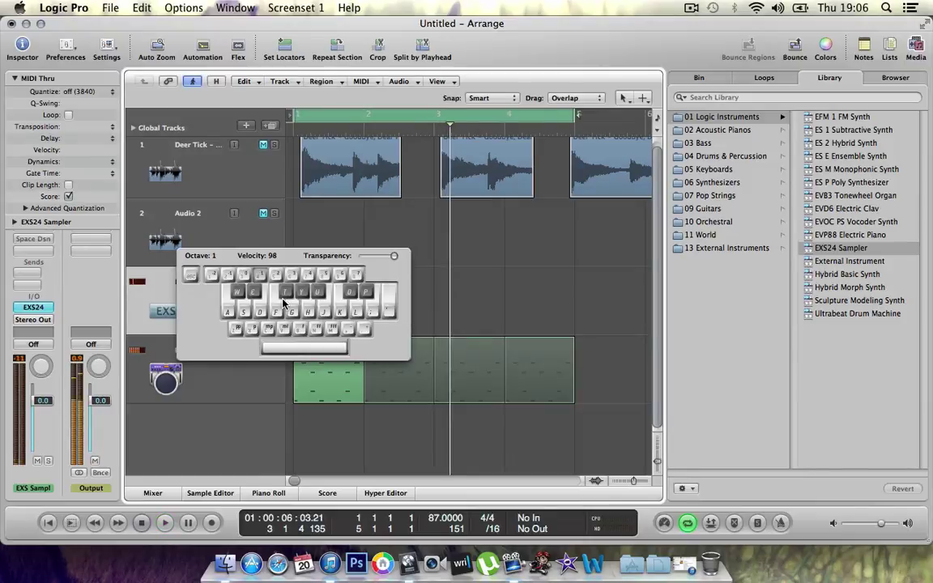
Step: Open the EXS24 window, start playback, set Tune to +4, and trigger the C1 and D1 chops
click(45, 309)
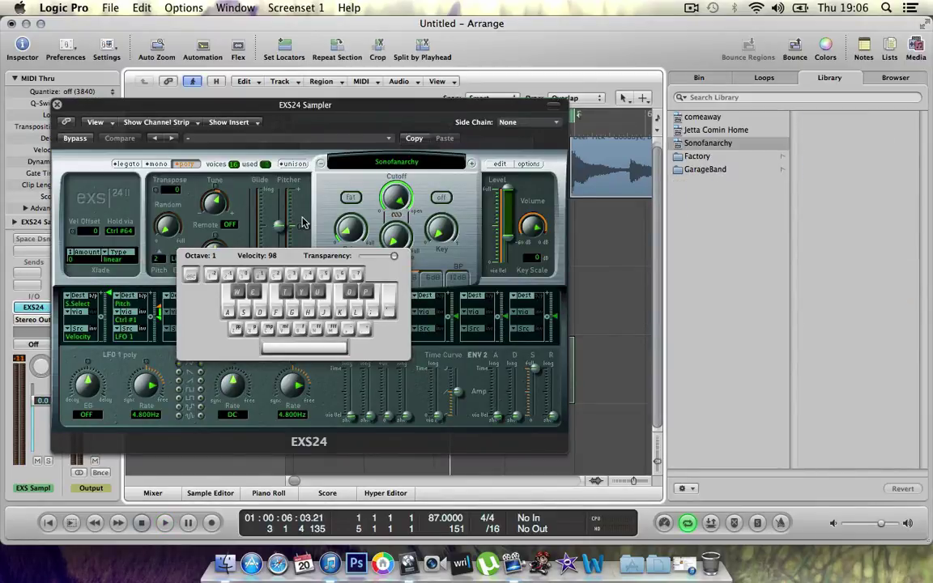
key(space)
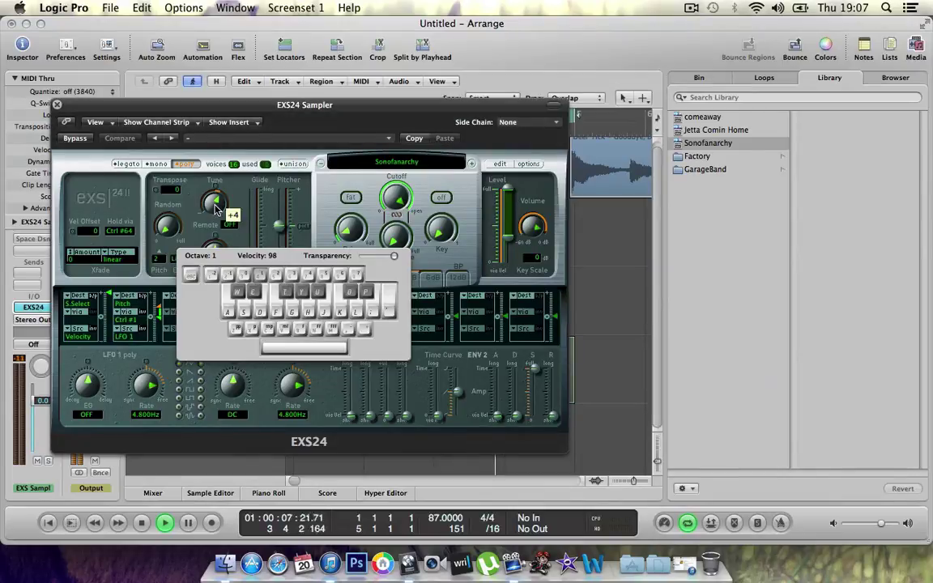
drag(215, 209, 216, 202)
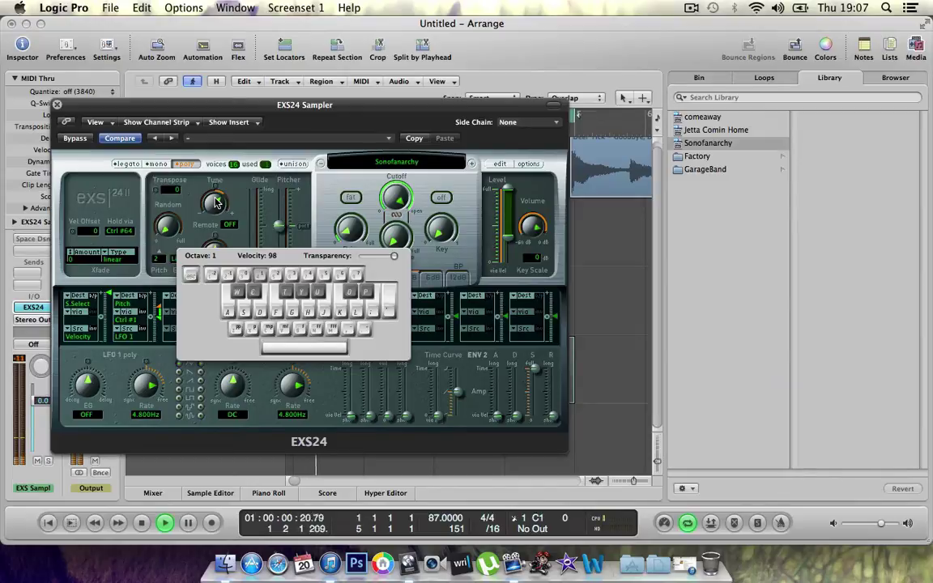
key(s)
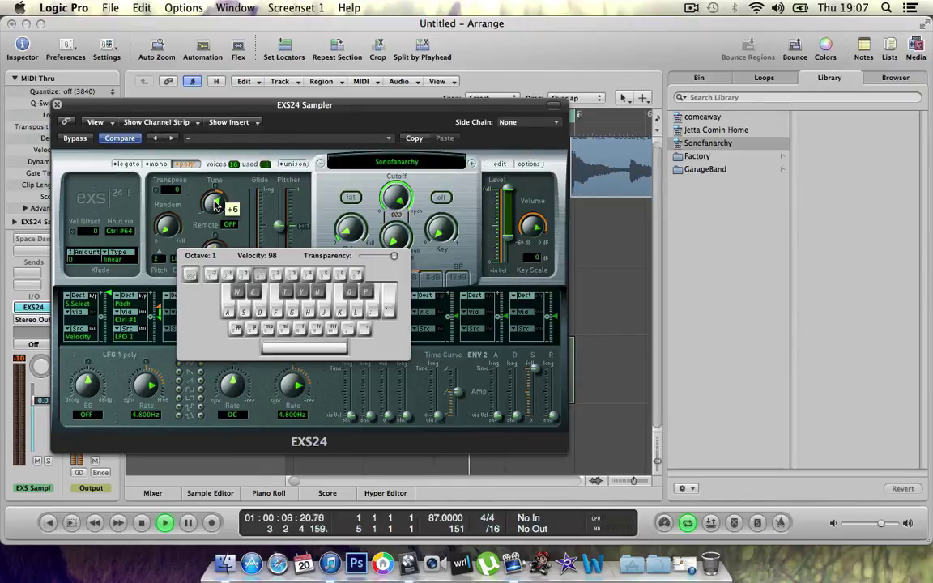
key(a)
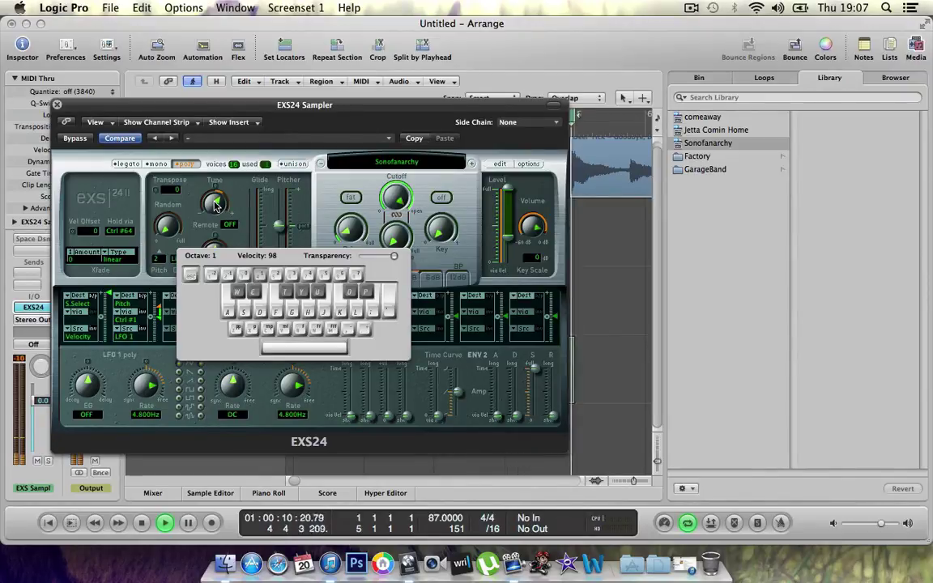
key(a)
Step: Lower the EXS24 Tune to -4 and play the C1, D1 and E1 chops
drag(216, 207, 223, 230)
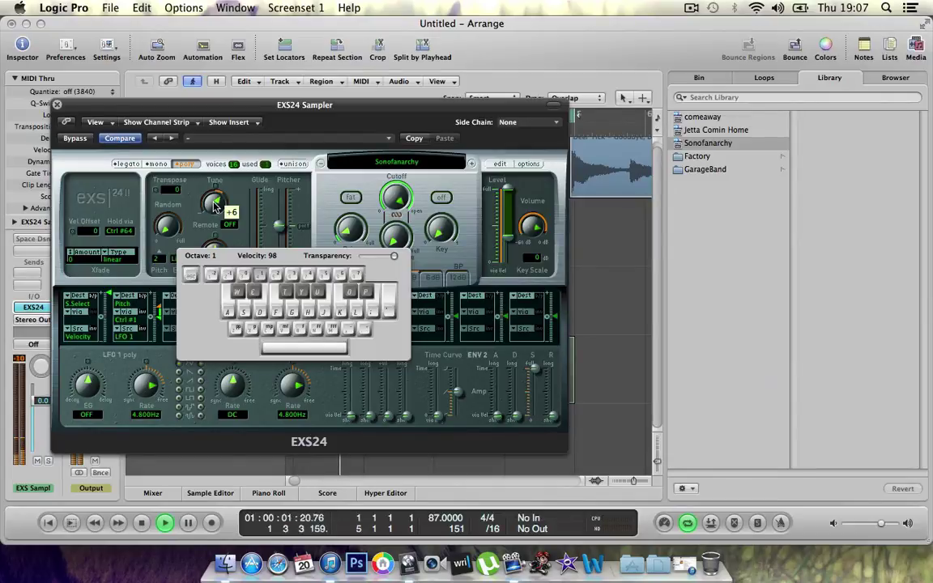
key(a)
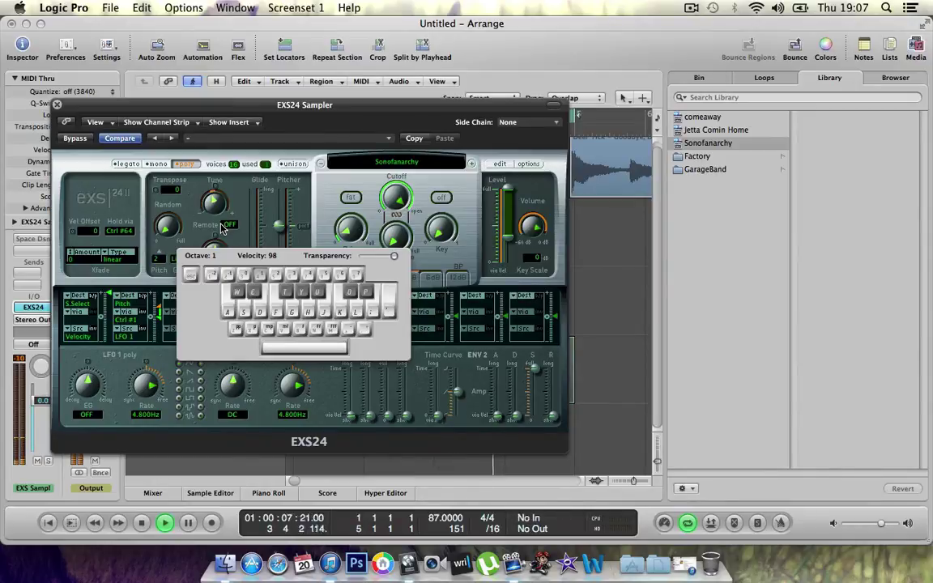
key(s)
key(a)
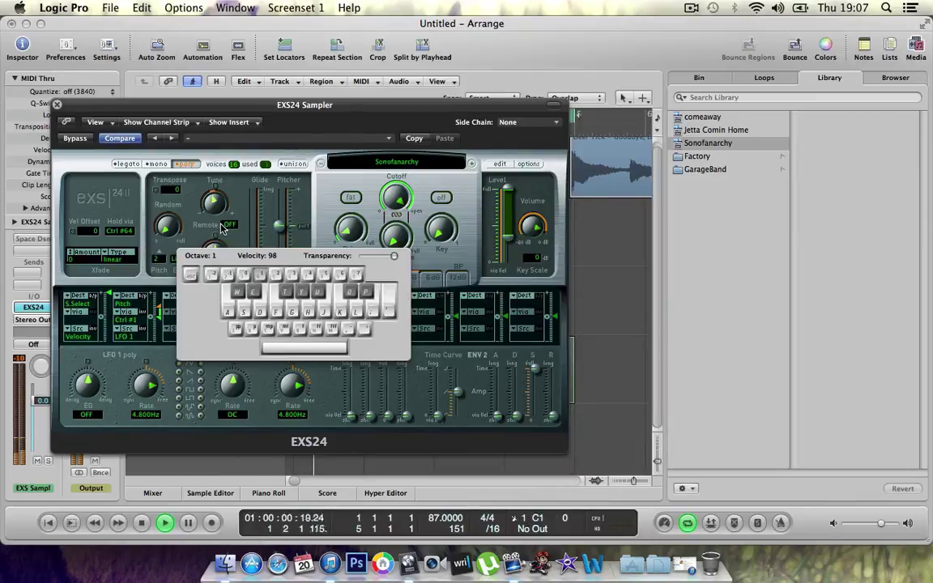
key(w)
key(w)
key(s)
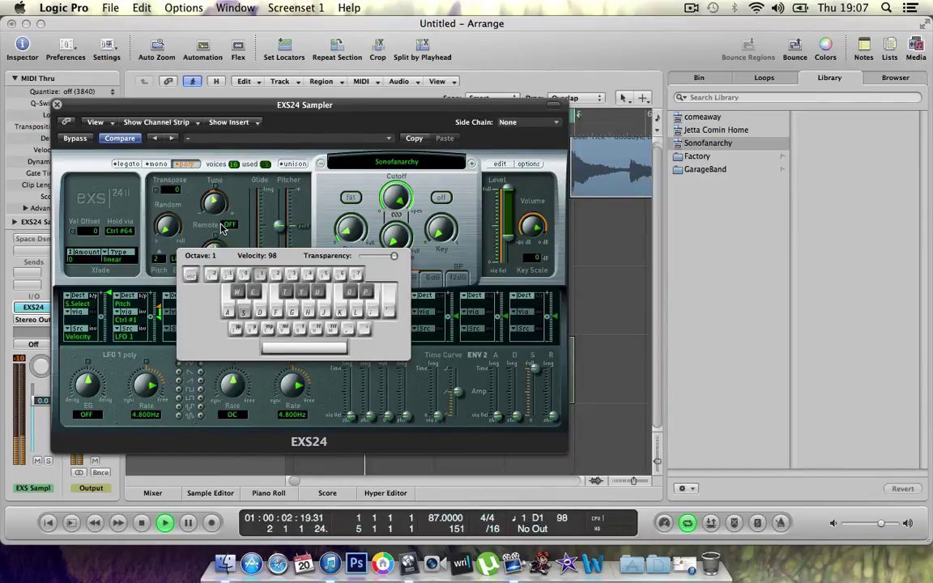
key(d)
Step: Run through the chops from C1 up to A1 over the drum loop
key(f)
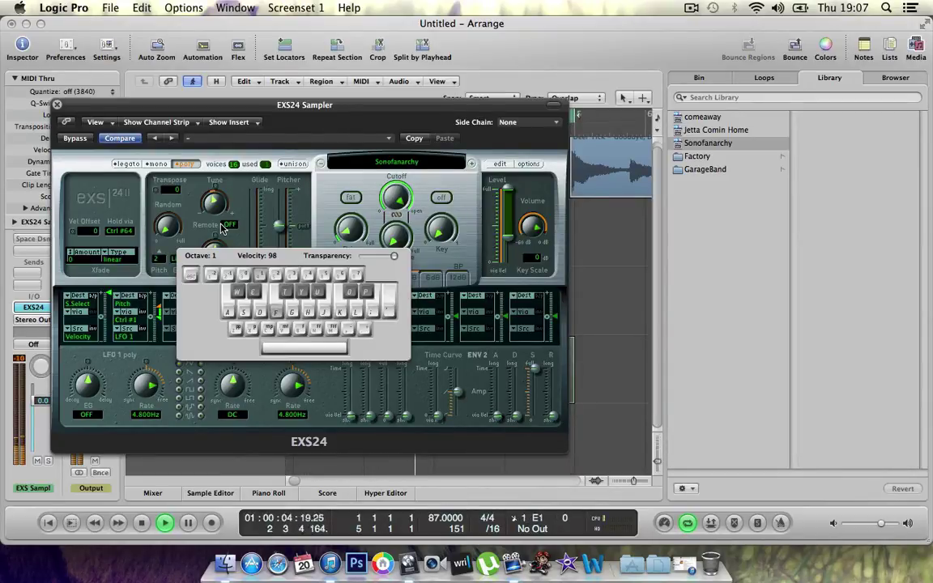
key(a)
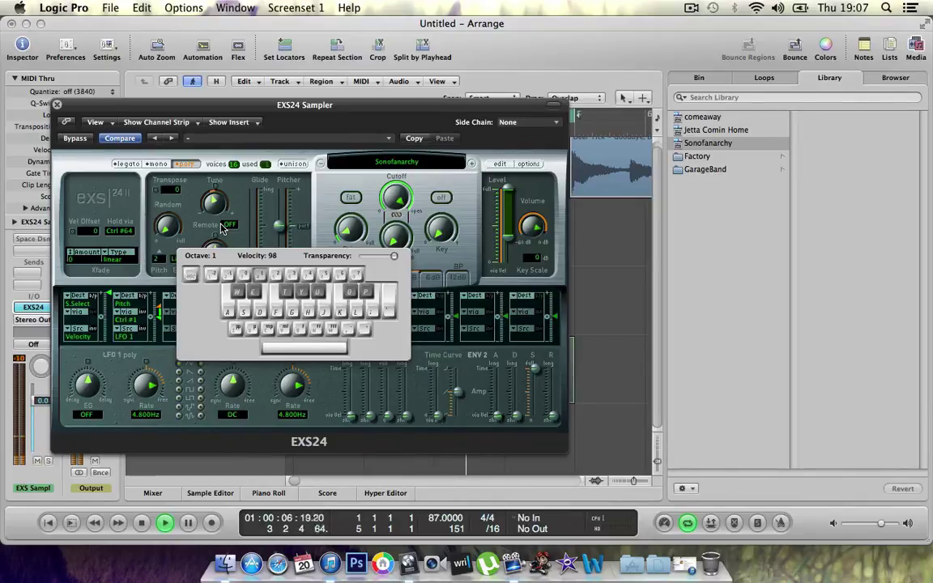
key(s)
key(d)
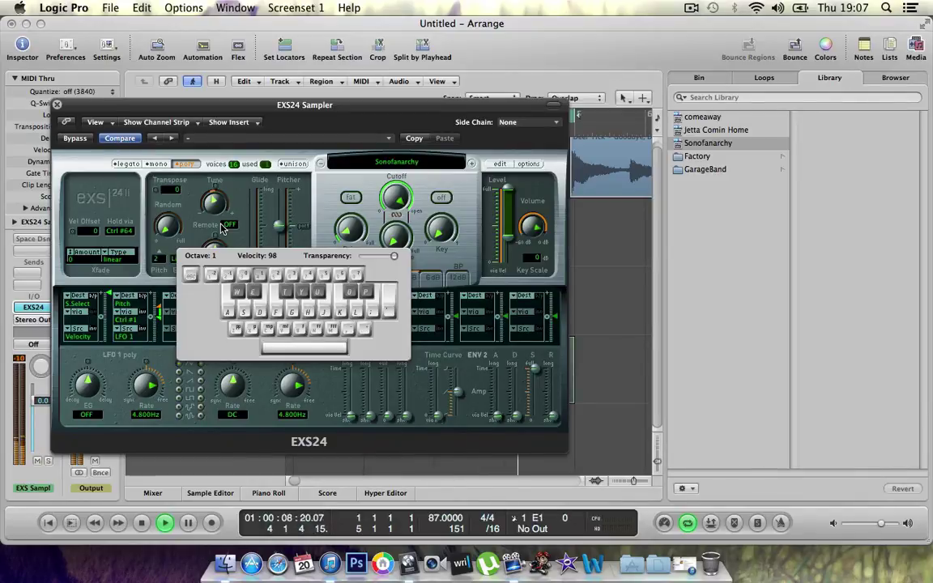
key(f)
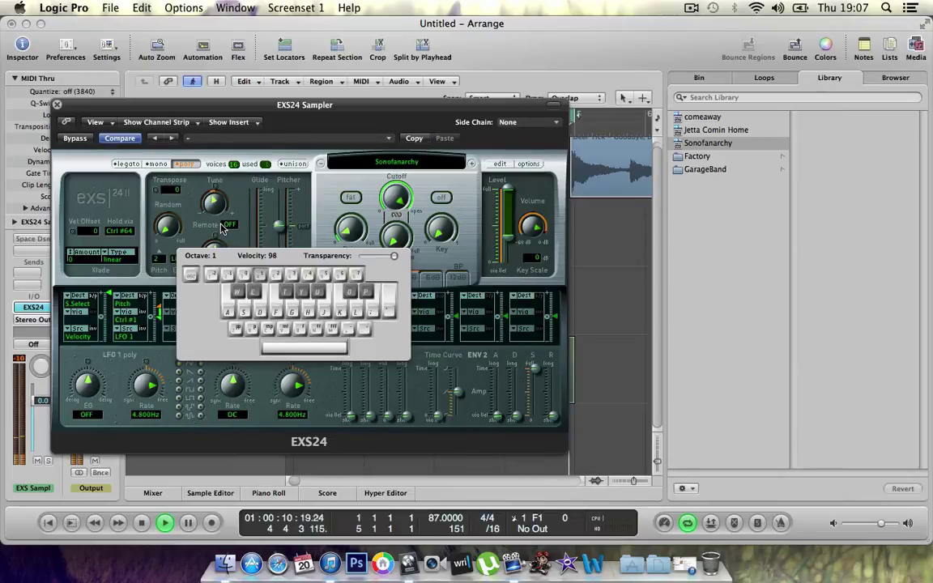
key(g)
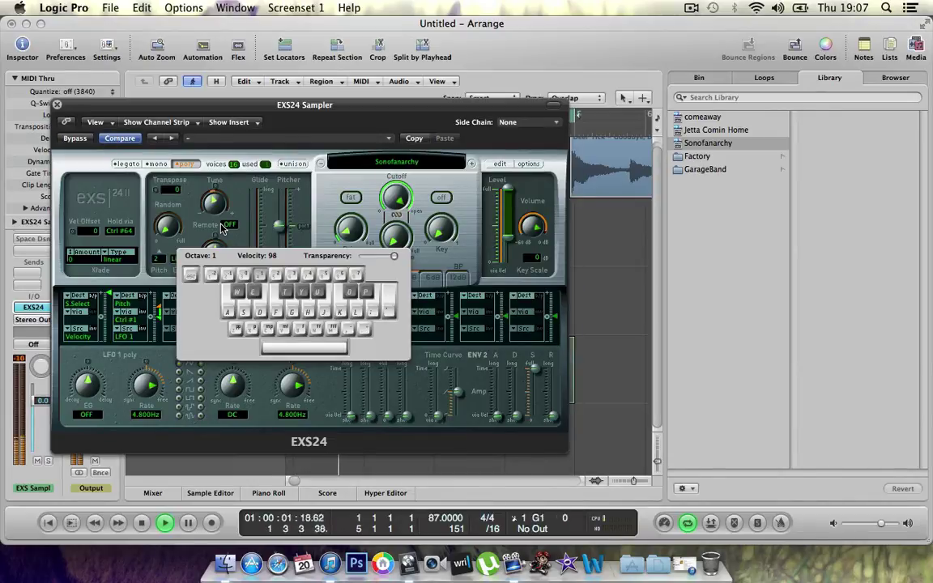
key(h)
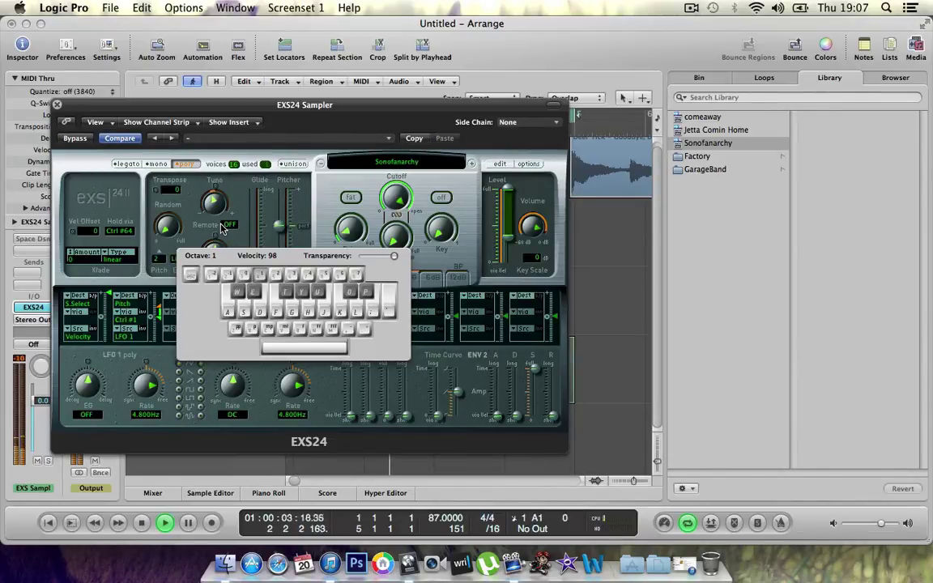
Step: Set the EXS24 Tune to -1 and play the C1 chop
drag(214, 204, 216, 189)
key(1)
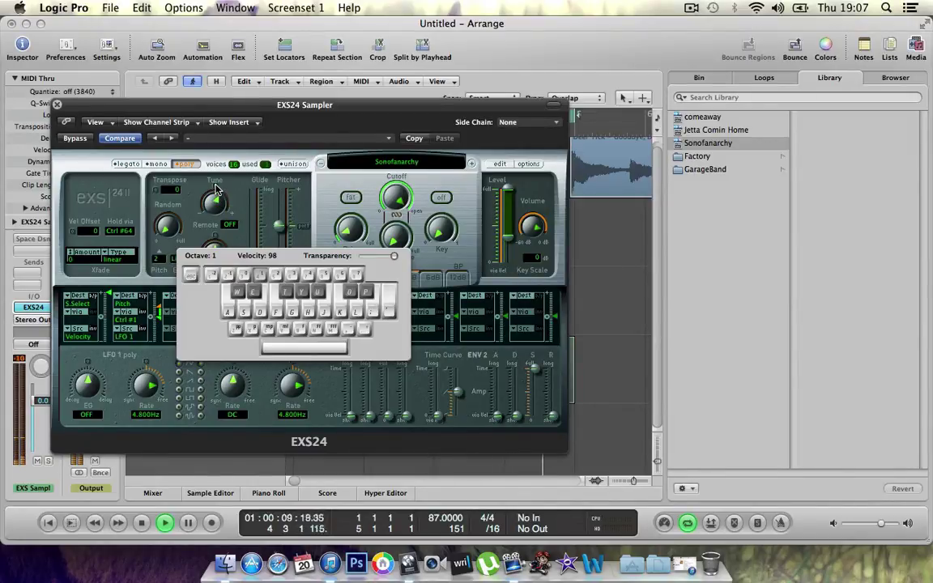
key(1)
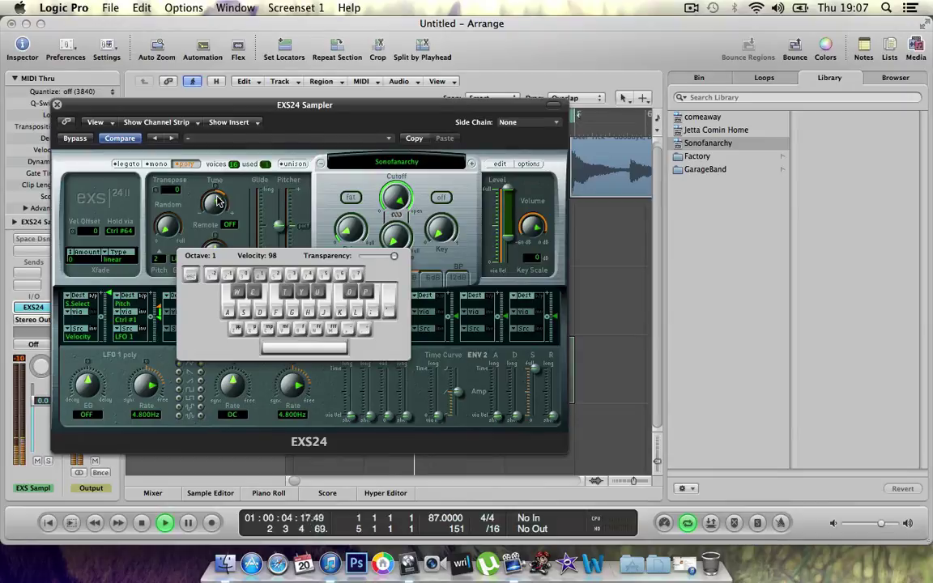
Step: Raise Tune to +7 and play the C1, D1, C#1, D#1, F1 and G1 chops
drag(217, 201, 217, 202)
key(a)
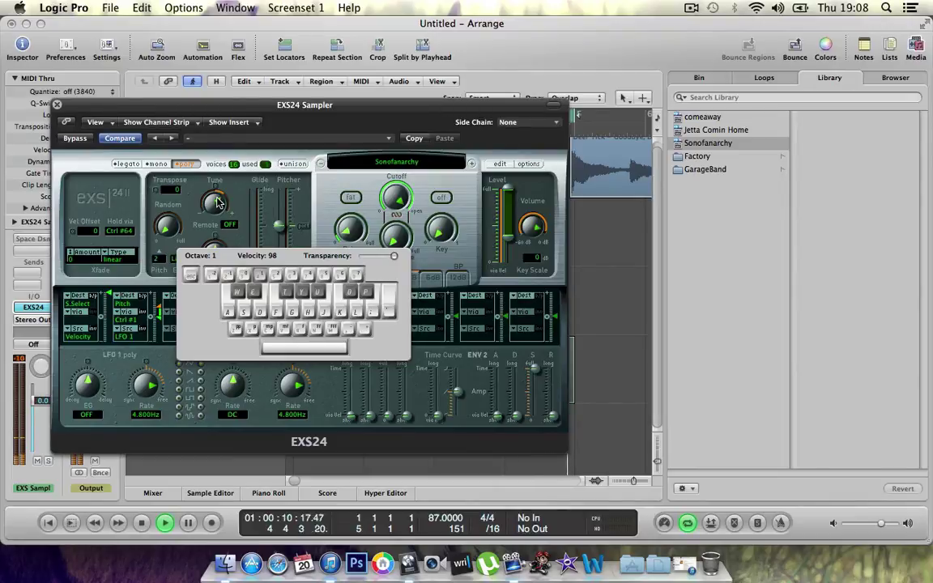
key(s)
key(a)
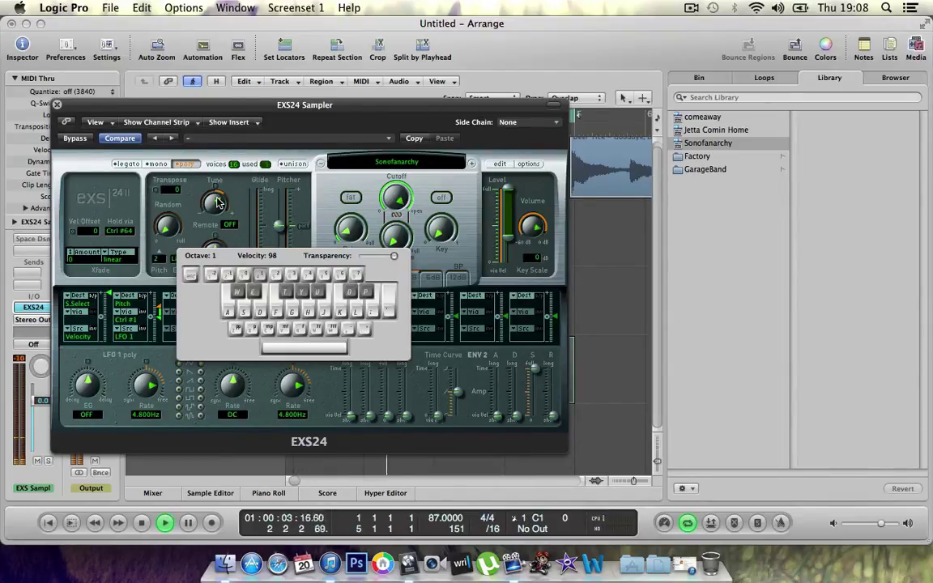
key(w)
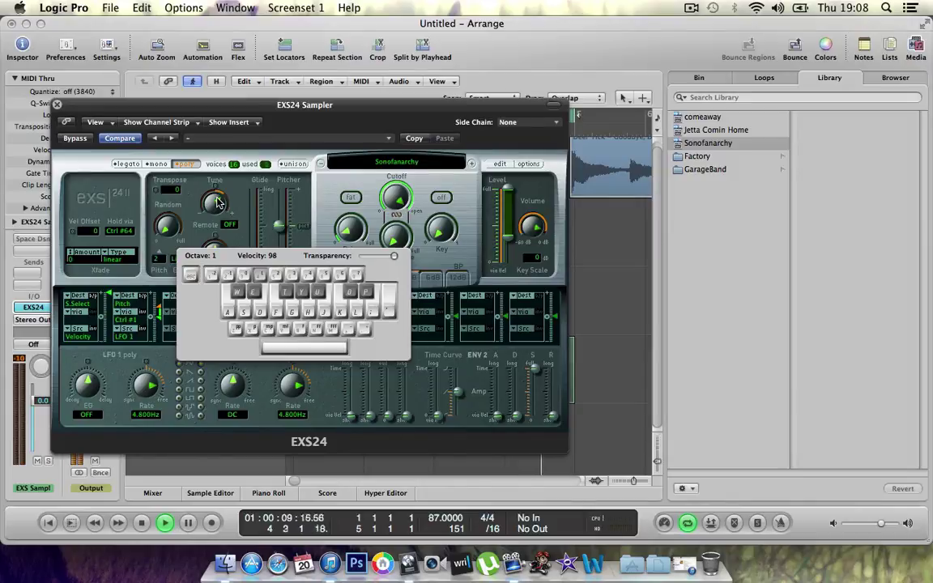
key(e)
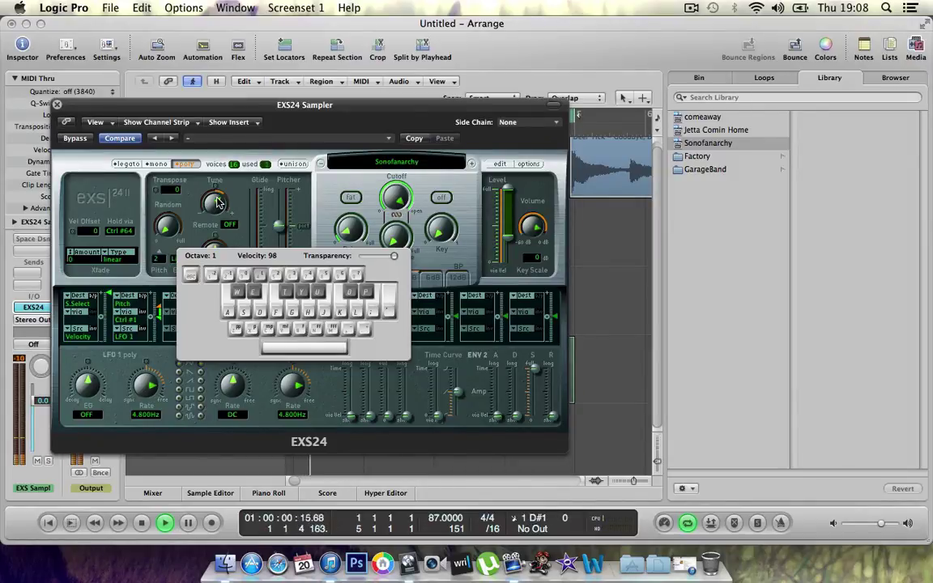
key(f)
key(g)
Step: Shift Musical Typing down an octave and play chops from C0 to G0
key(z)
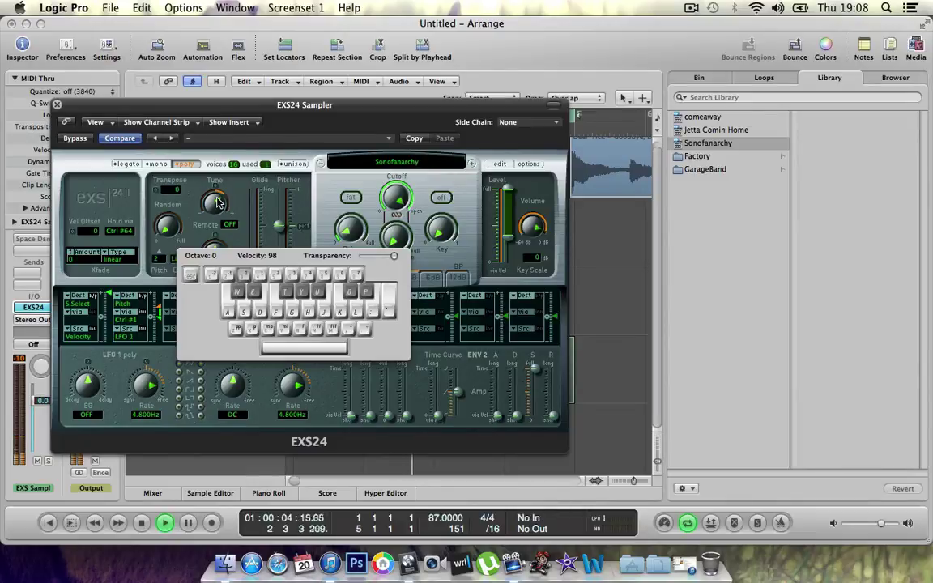
key(a)
key(d)
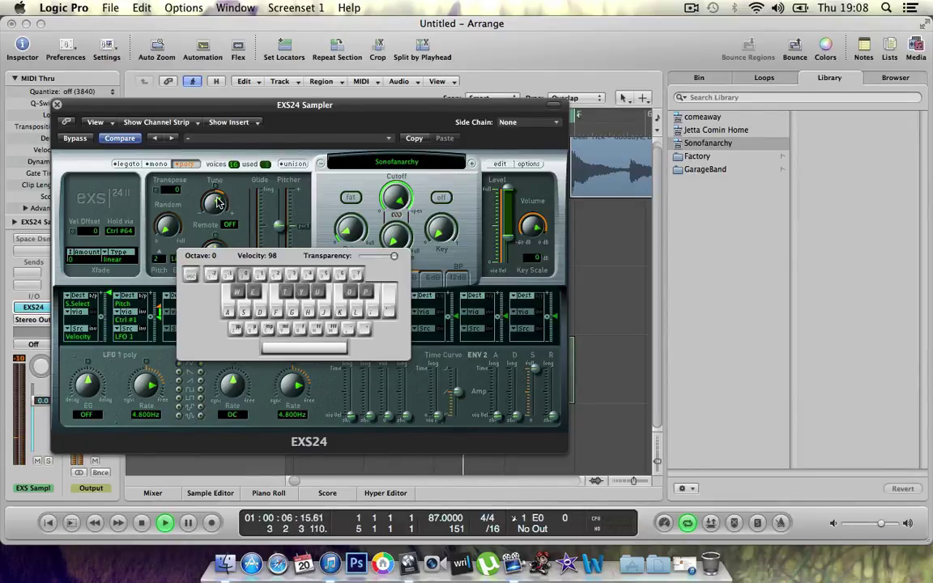
key(s)
key(g)
Step: Play the C1, D1, C#1 and E1 chops from the upper keys
key(k)
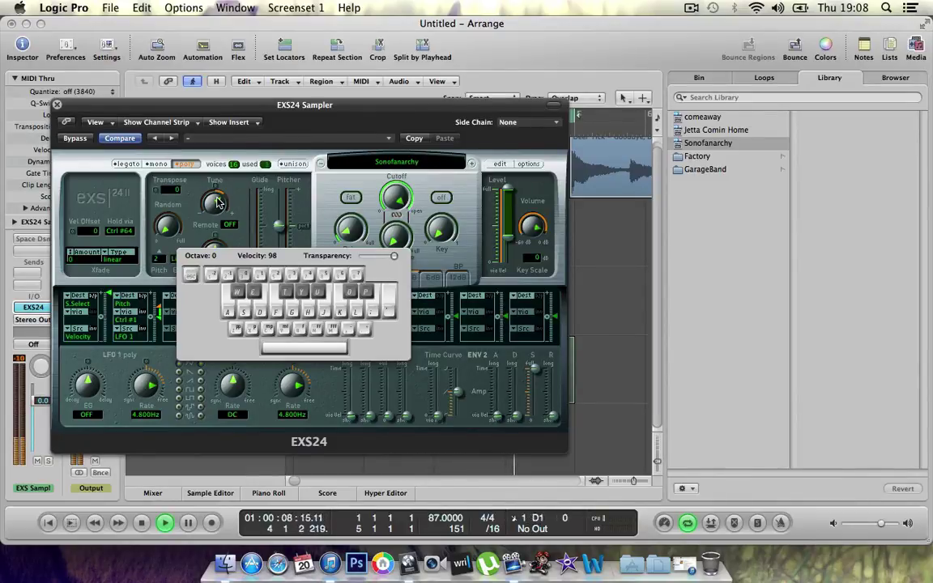
key(k)
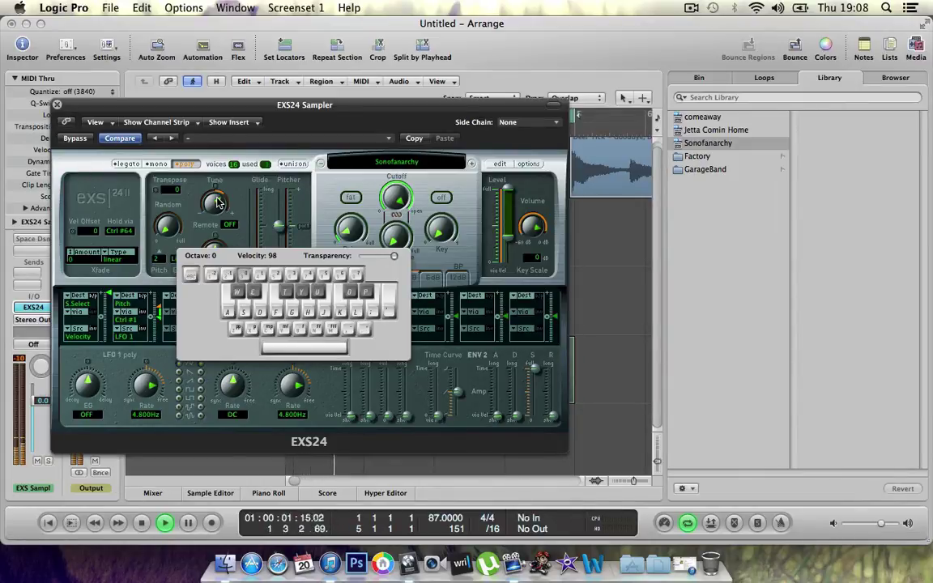
key(l)
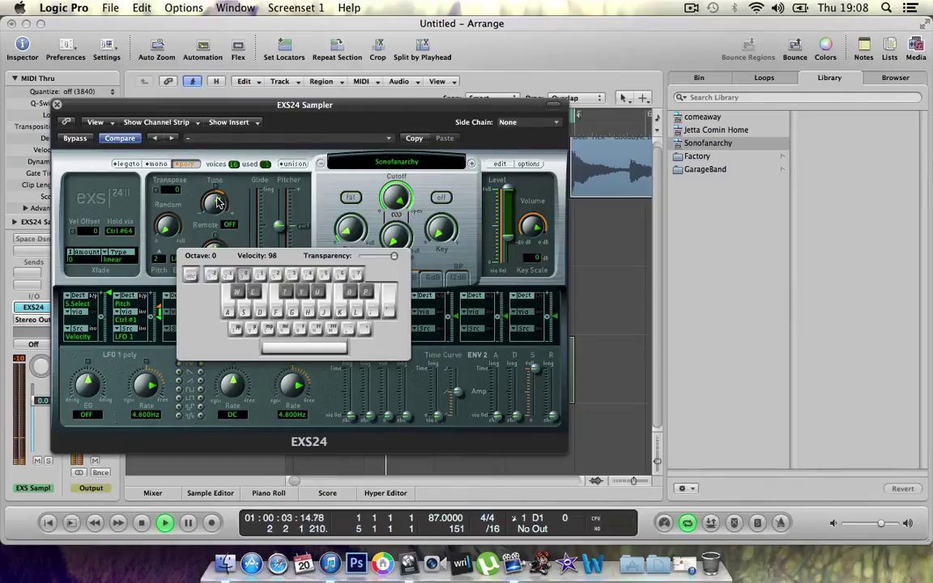
key(k)
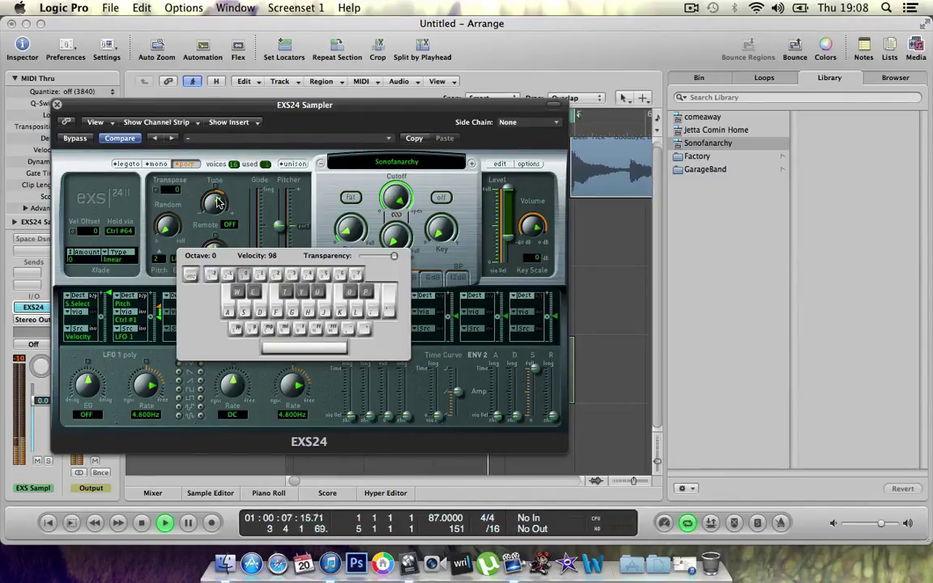
key(o)
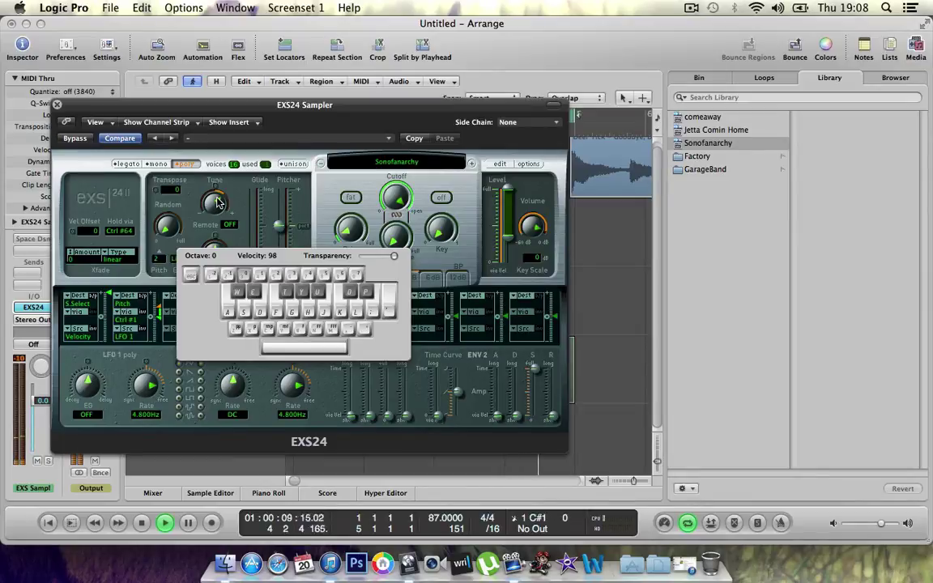
key(semicolon)
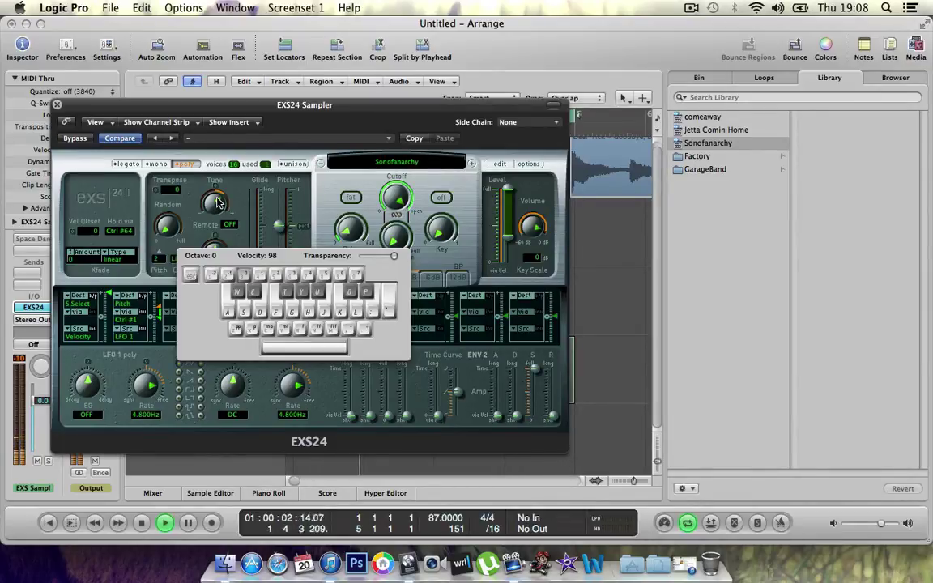
key(l)
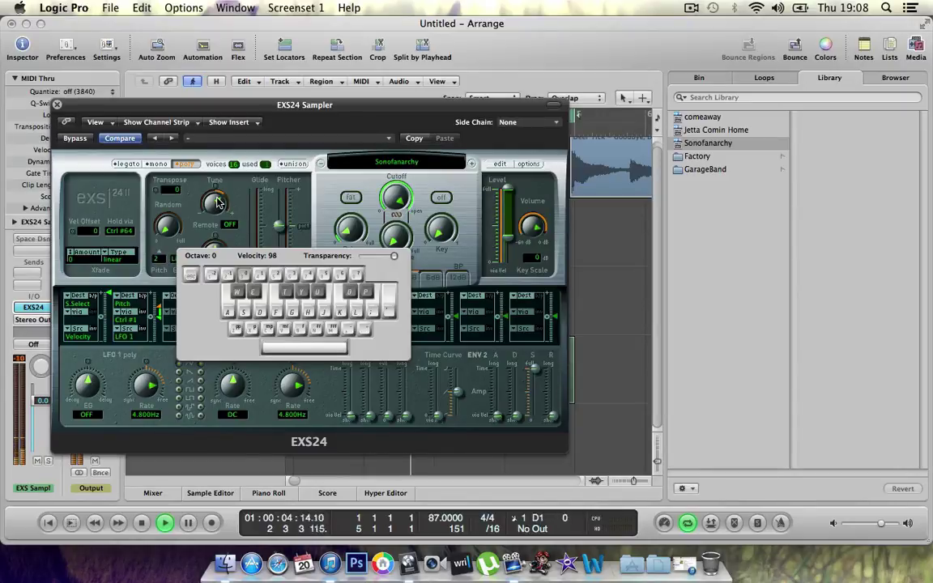
key(semicolon)
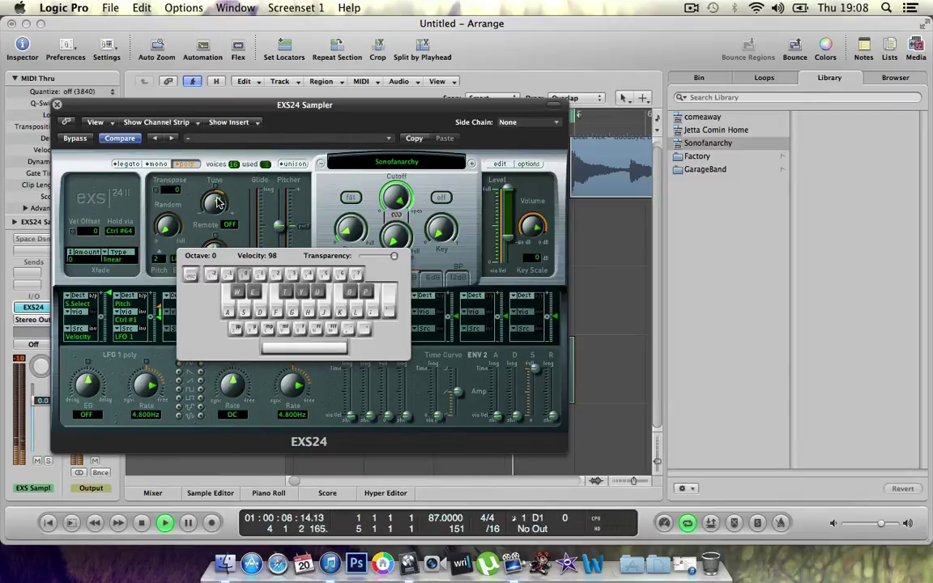
Step: Set Tune to +6 and keep triggering slices until playback stops around bar 3
drag(217, 202, 219, 210)
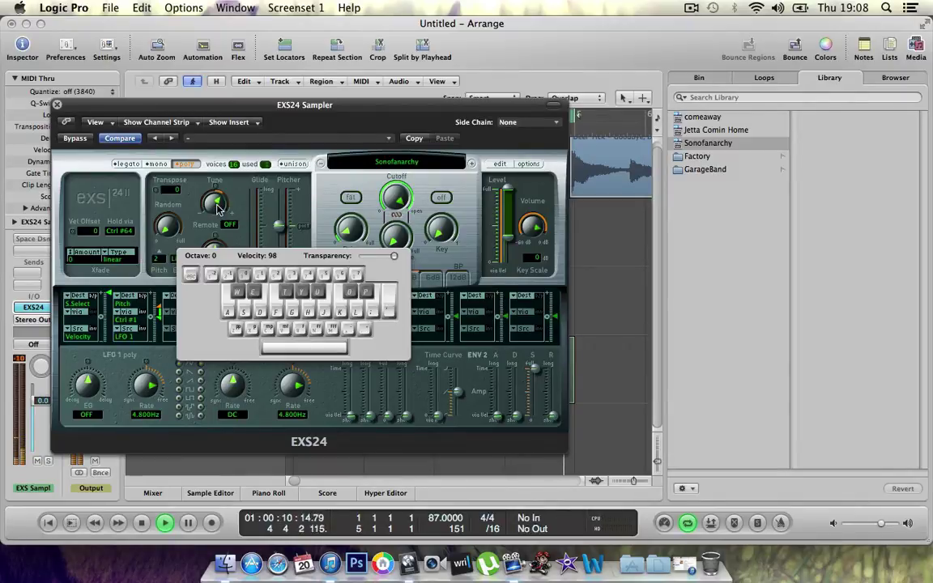
key(Return)
key(l)
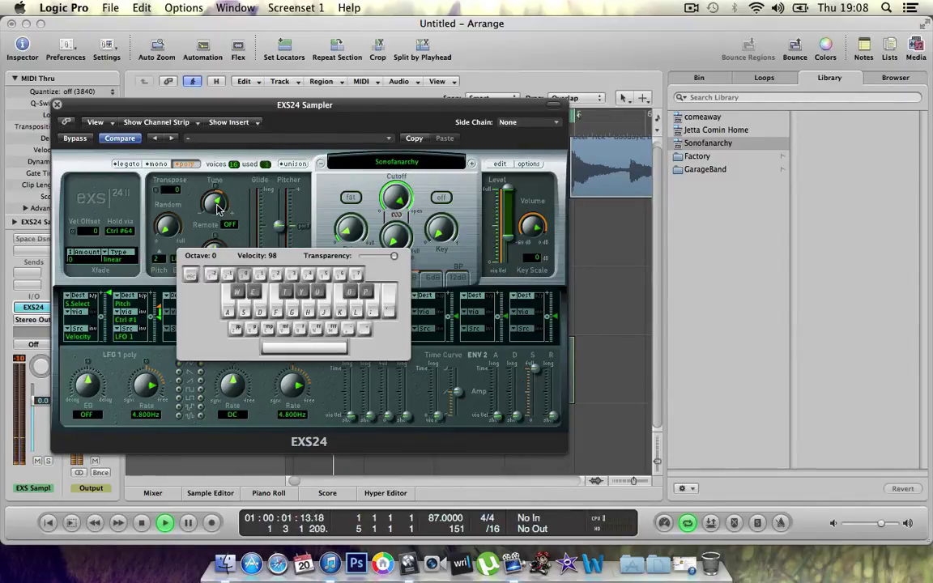
key(8)
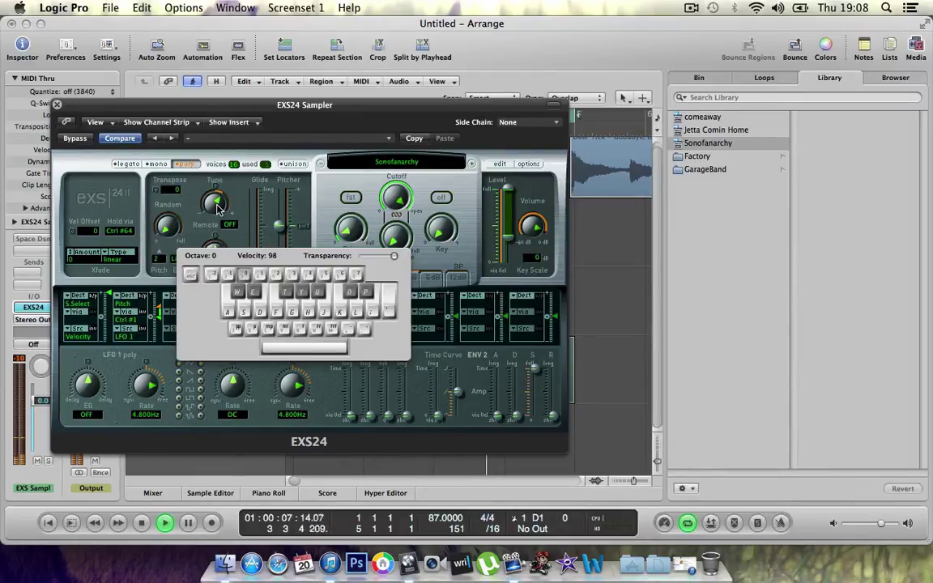
key(8)
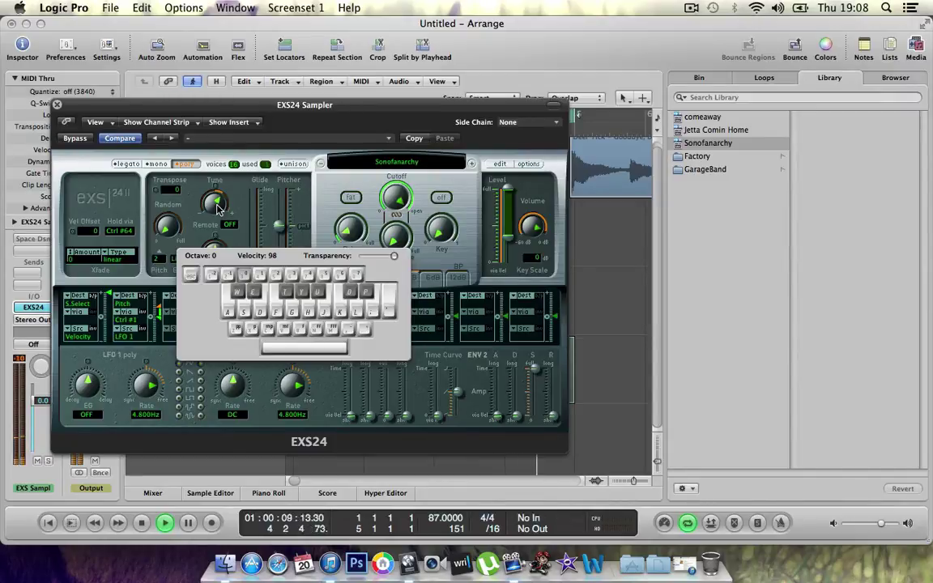
key(8)
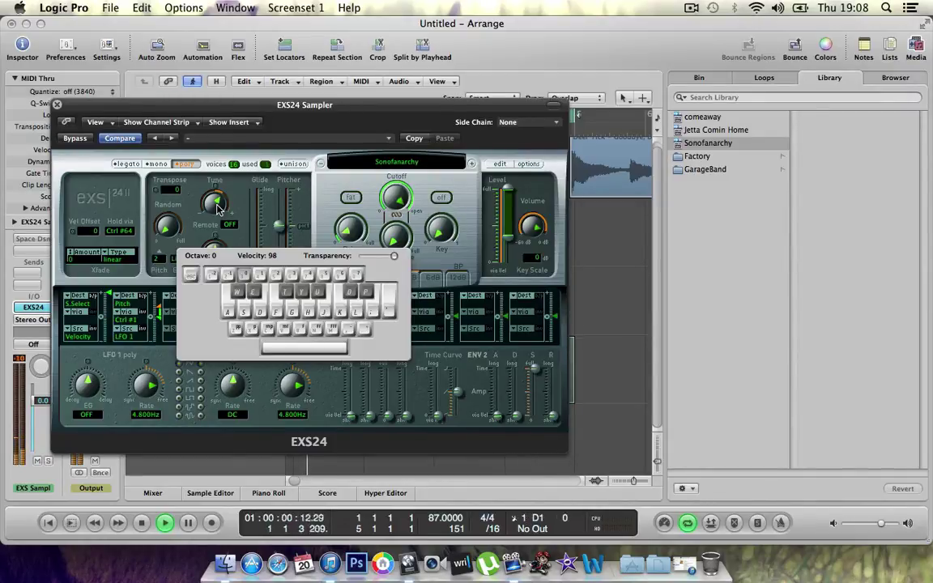
key(7)
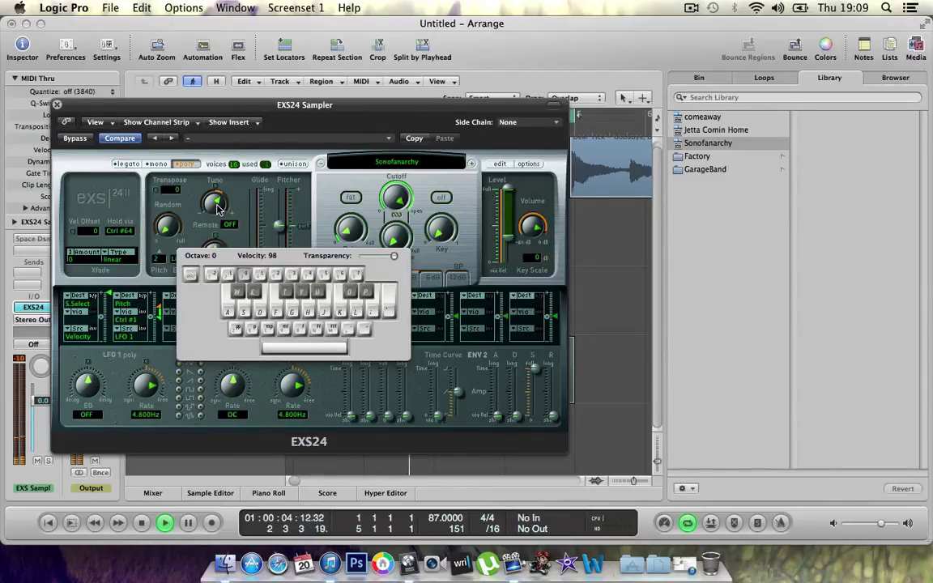
key(8)
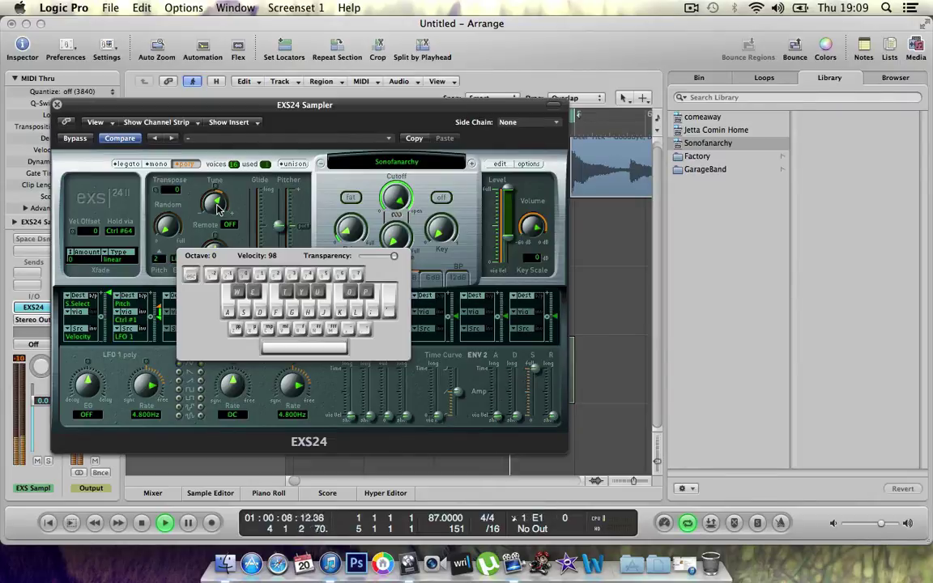
key(8)
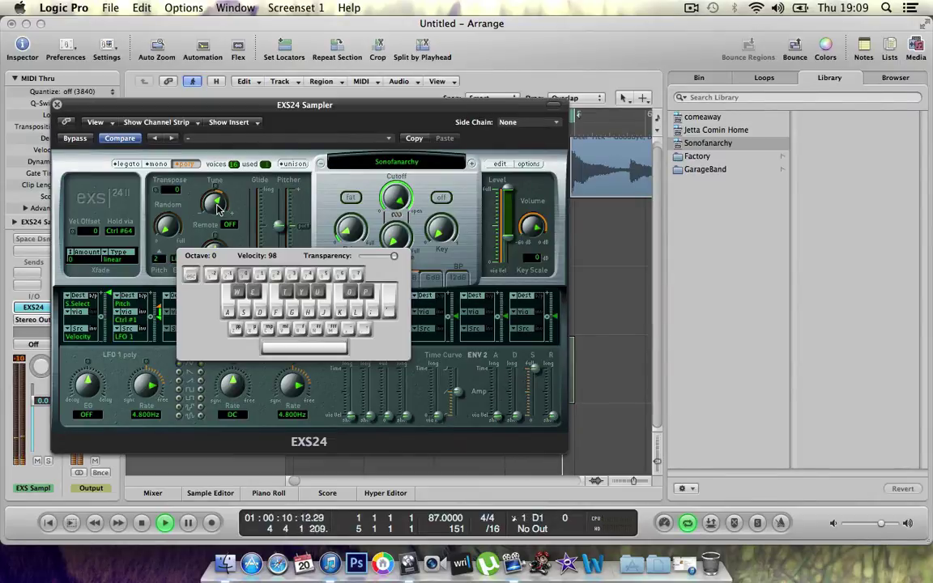
key(8)
key(8)
key(8)
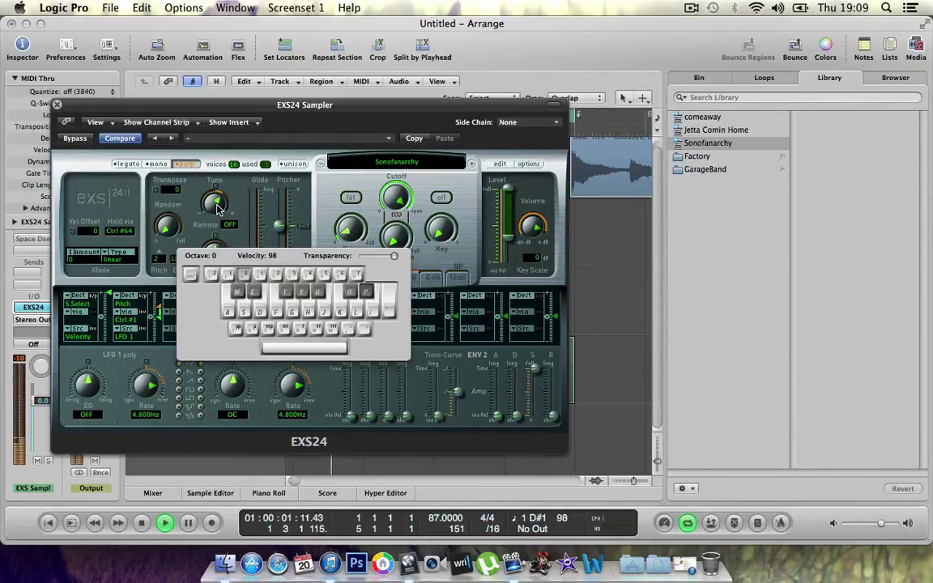
key(d)
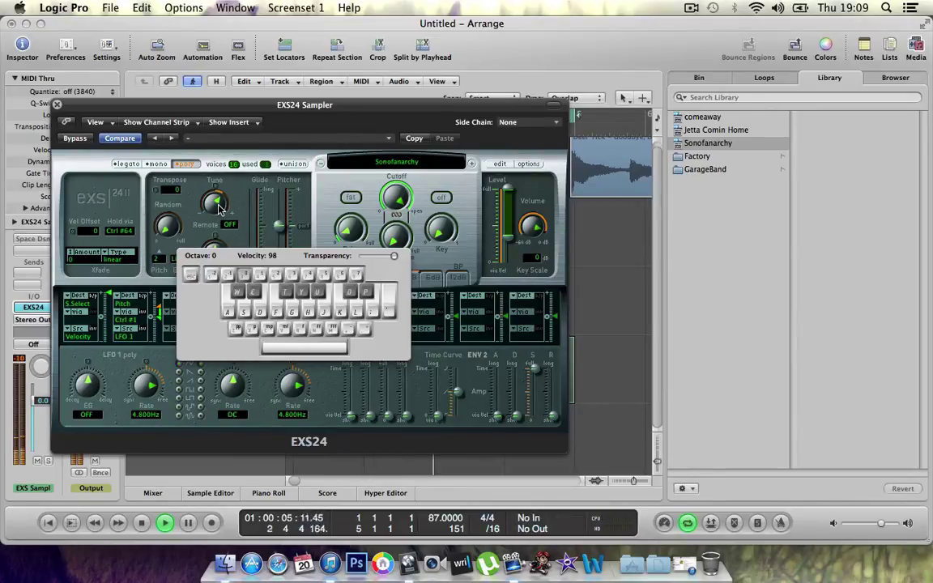
key(l)
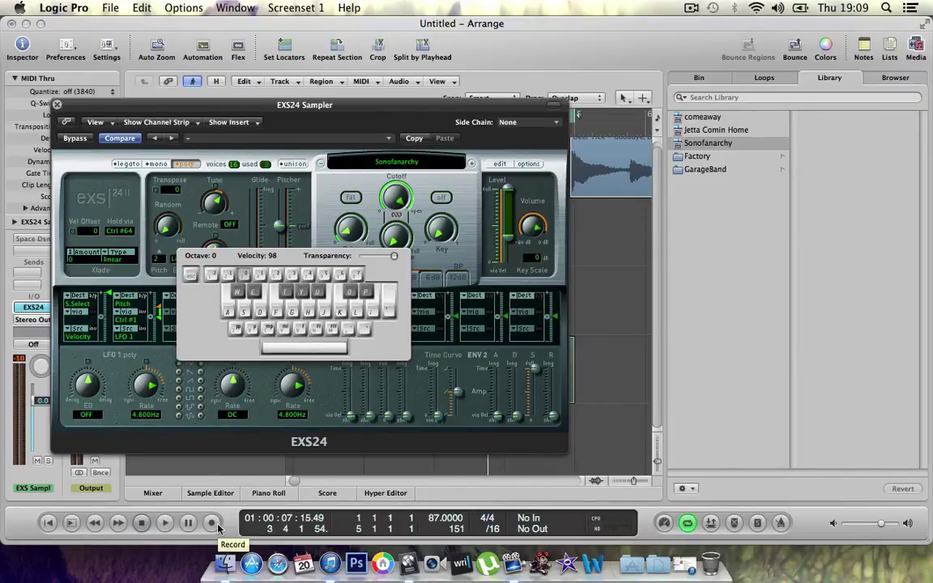
Step: Record a live pass of four Sonofanarchy slices over the drum loop, then stop
click(212, 524)
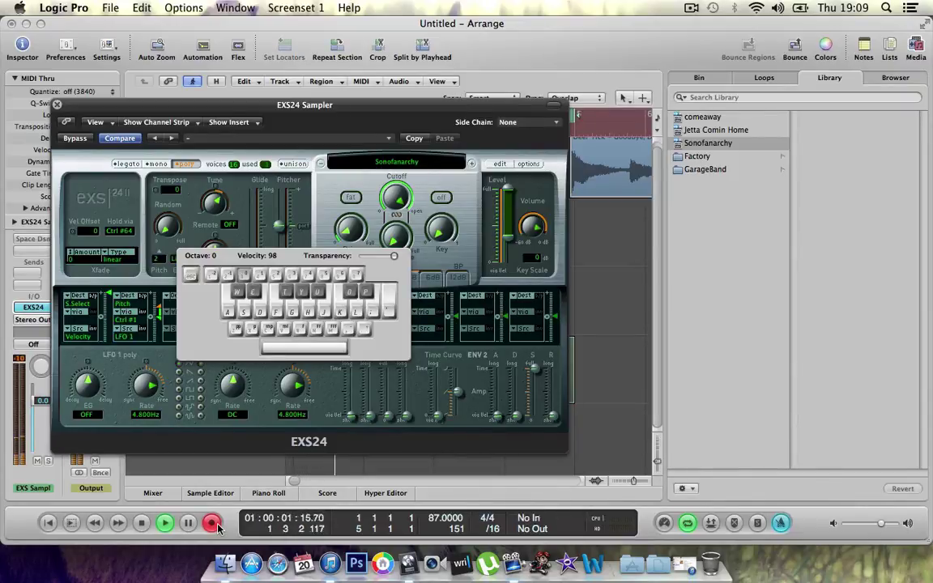
key(8)
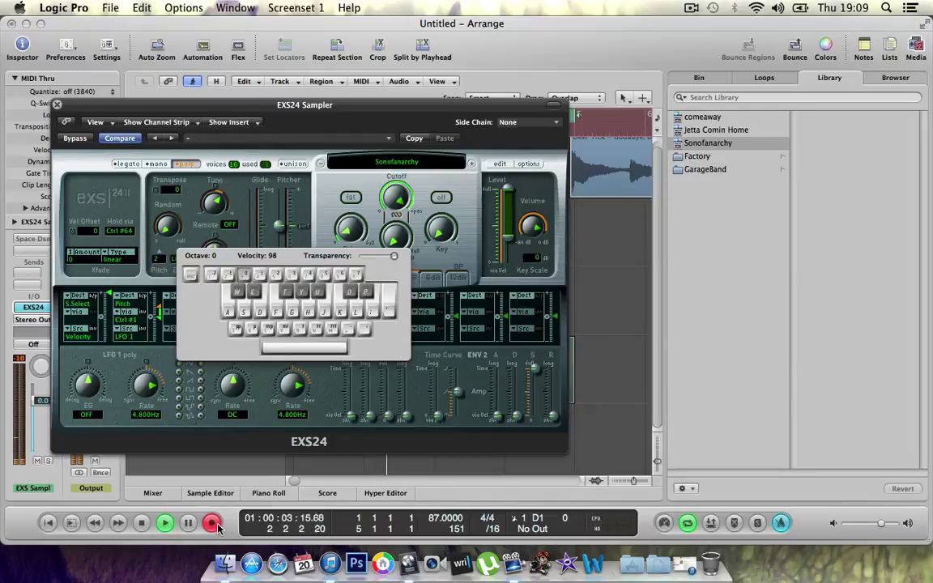
key(7)
key(7)
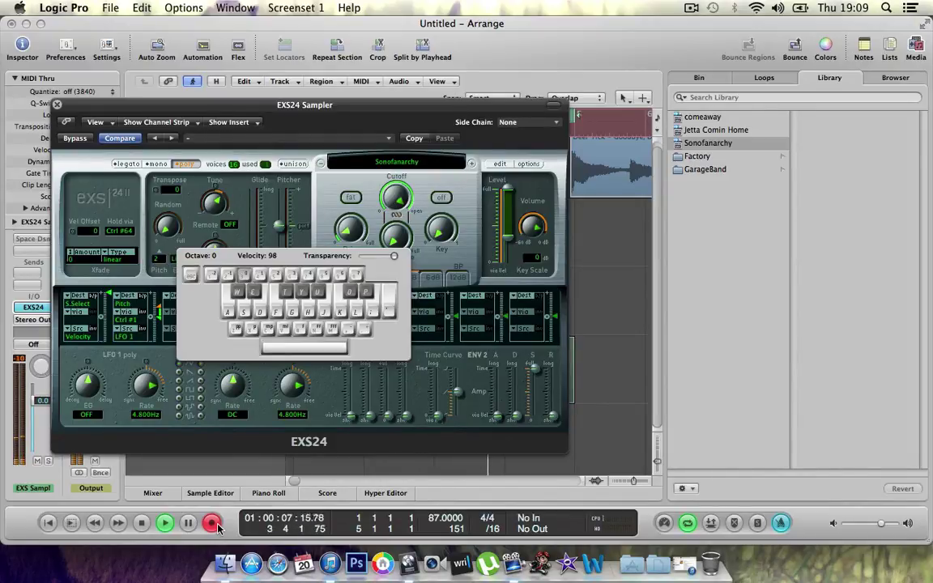
key(8)
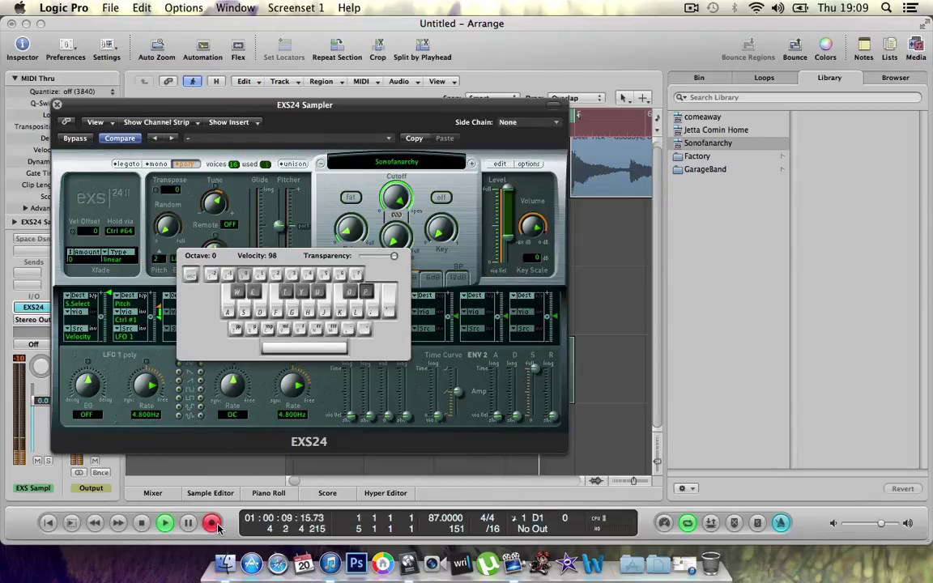
key(p)
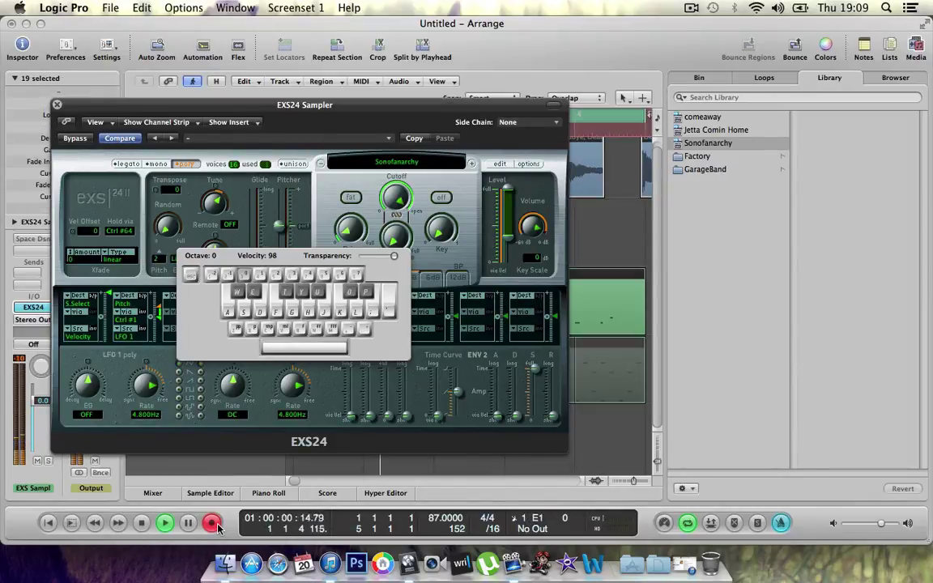
click(213, 523)
Step: Close Musical Typing and the EXS24 window, and open the recorded region's notes
key(super+k)
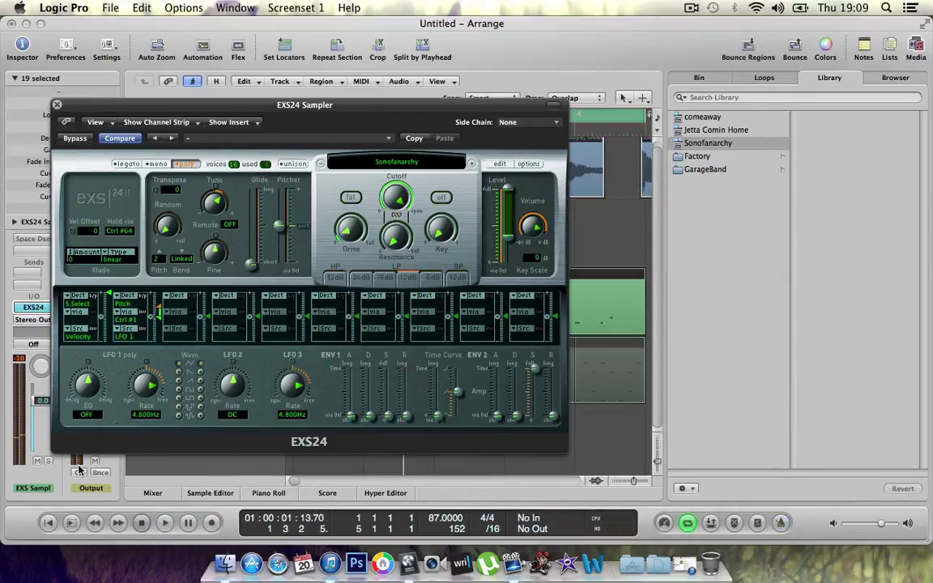
click(56, 106)
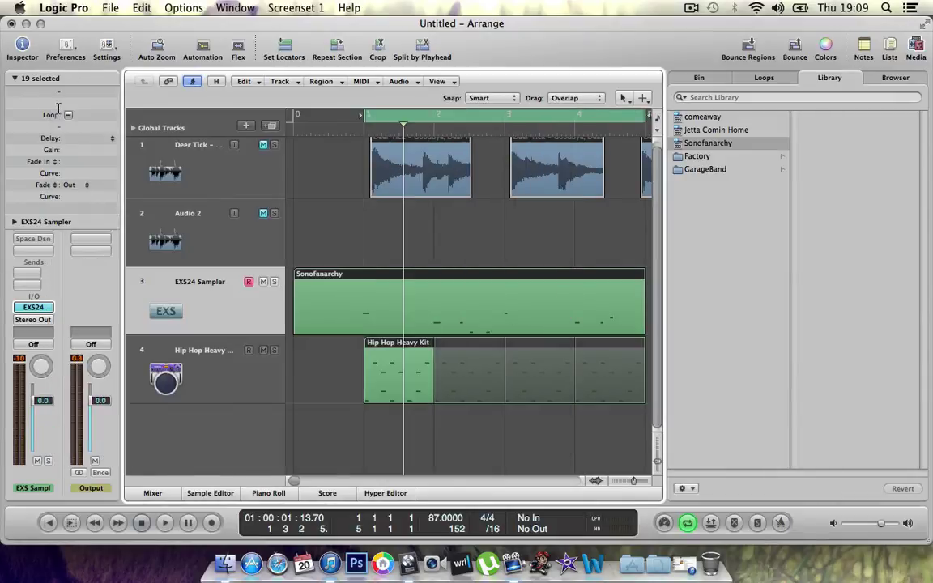
double_click(380, 280)
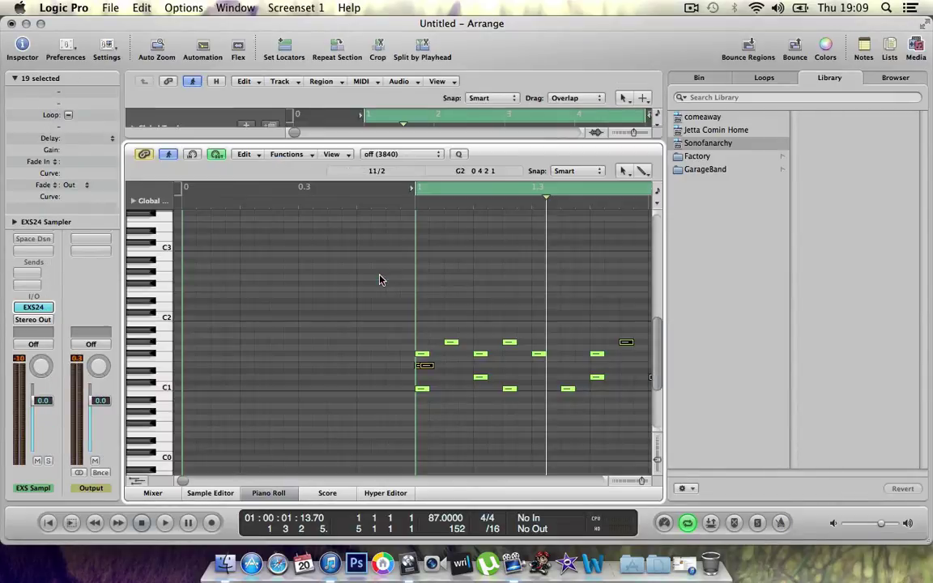
Step: Select and audition a recorded note, then close the editor and select the Sonofanarchy region
click(425, 365)
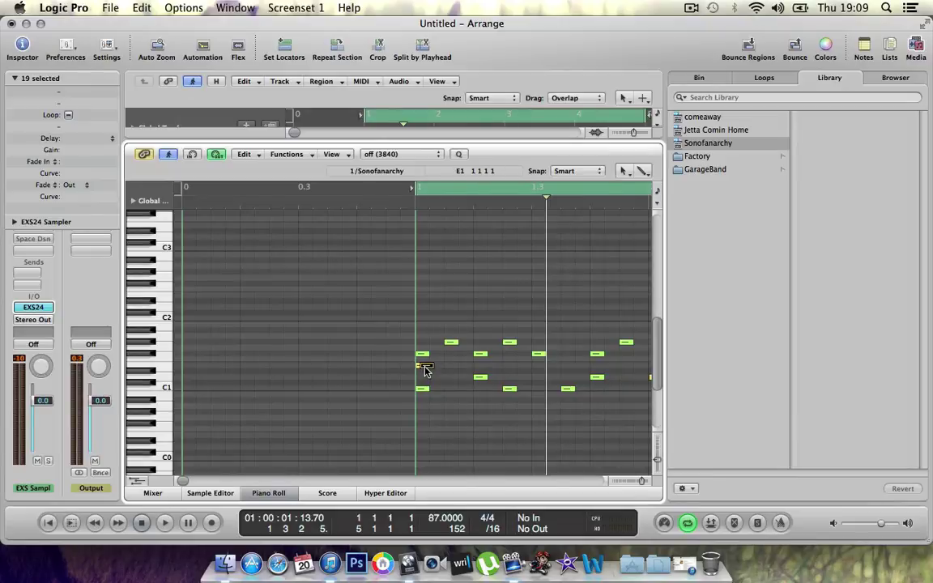
key(space)
key(space)
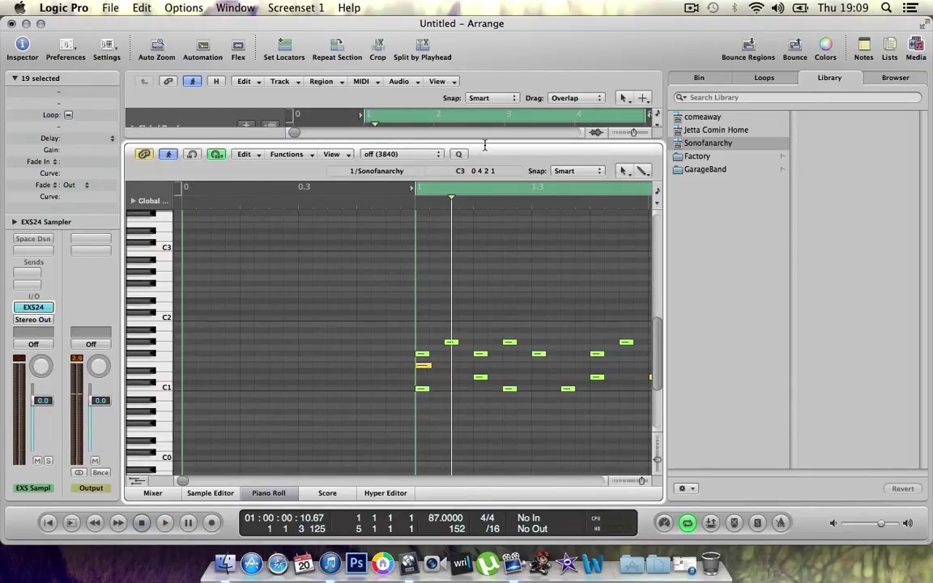
key(p)
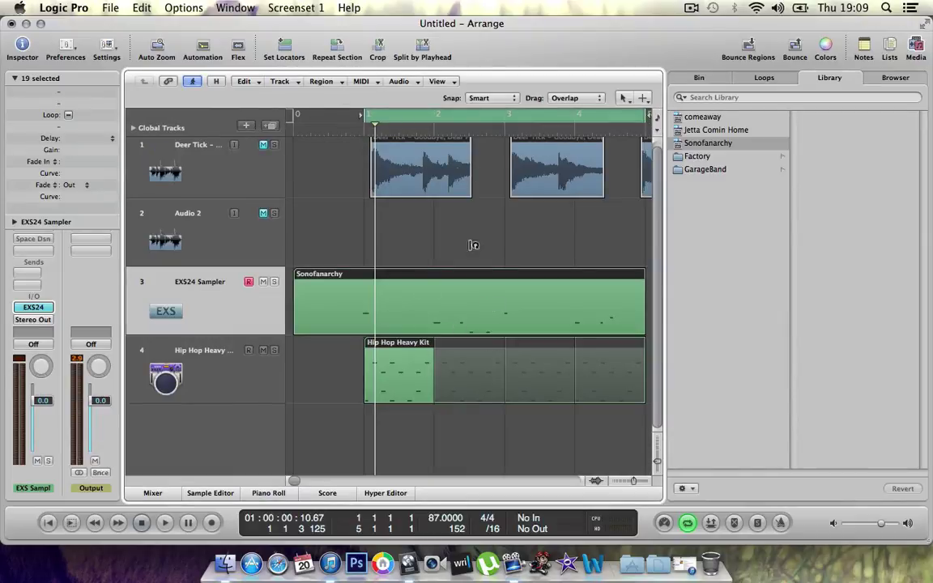
click(441, 301)
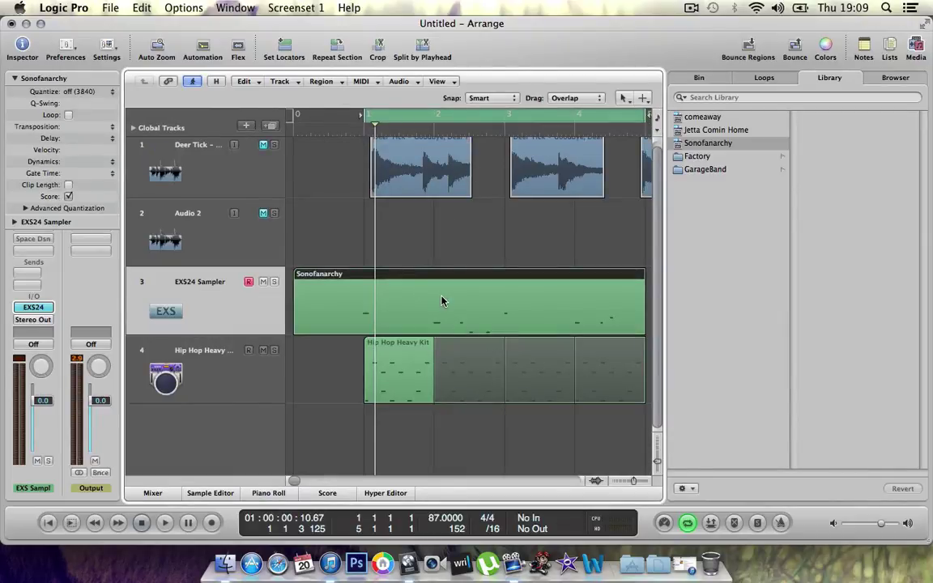
Step: Quantize the Sonofanarchy notes to 1/16-Note, audition them, and shrink the editor to reveal tracks
key(p)
click(423, 345)
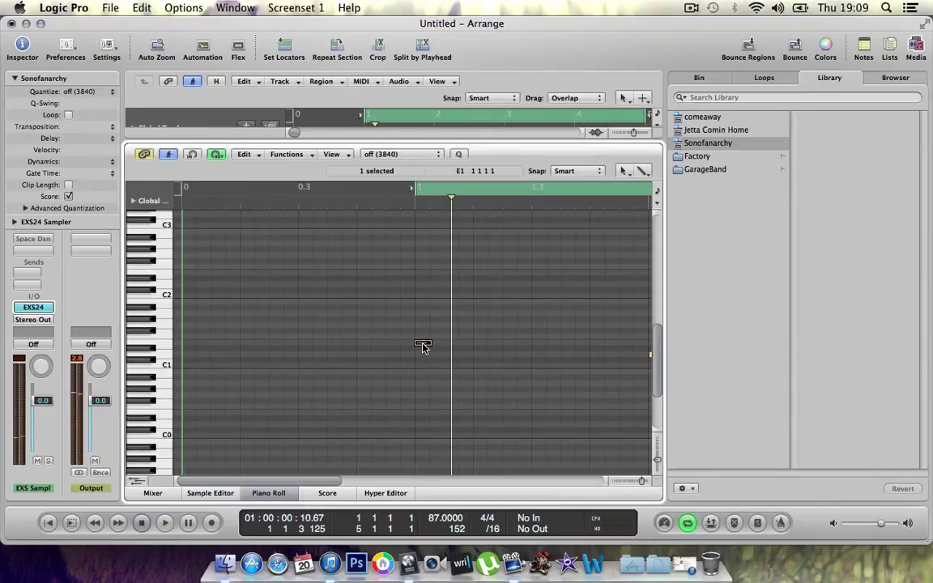
scroll(431, 294, right, 5)
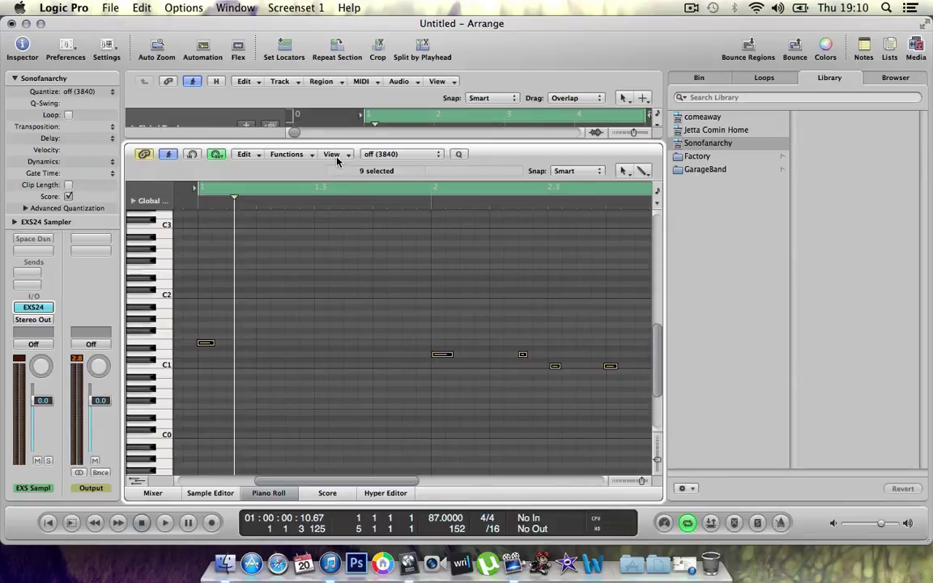
click(427, 155)
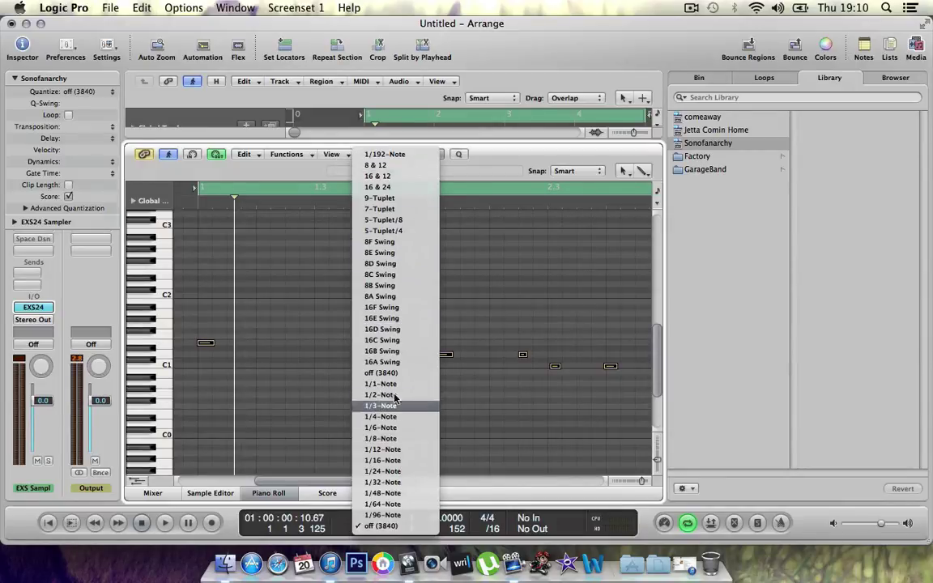
click(397, 460)
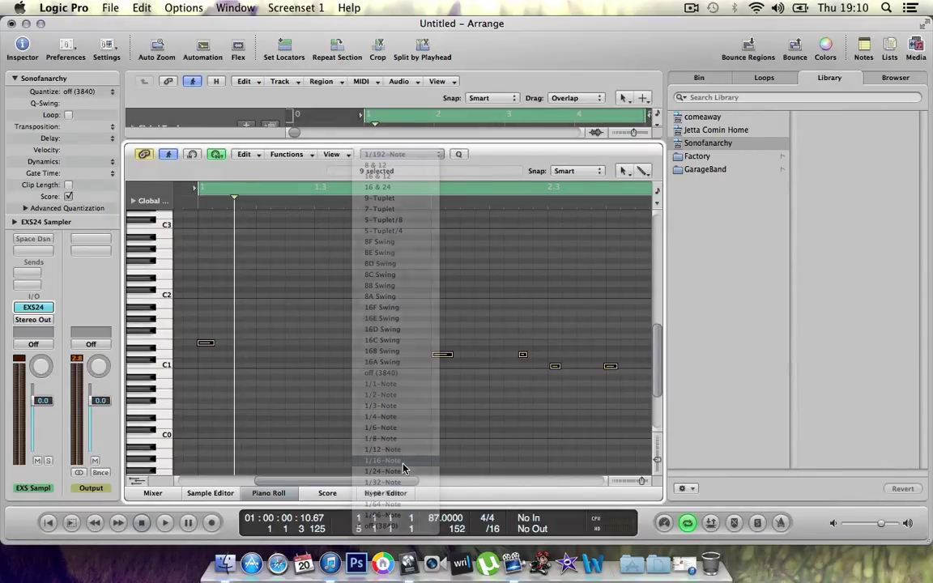
key(space)
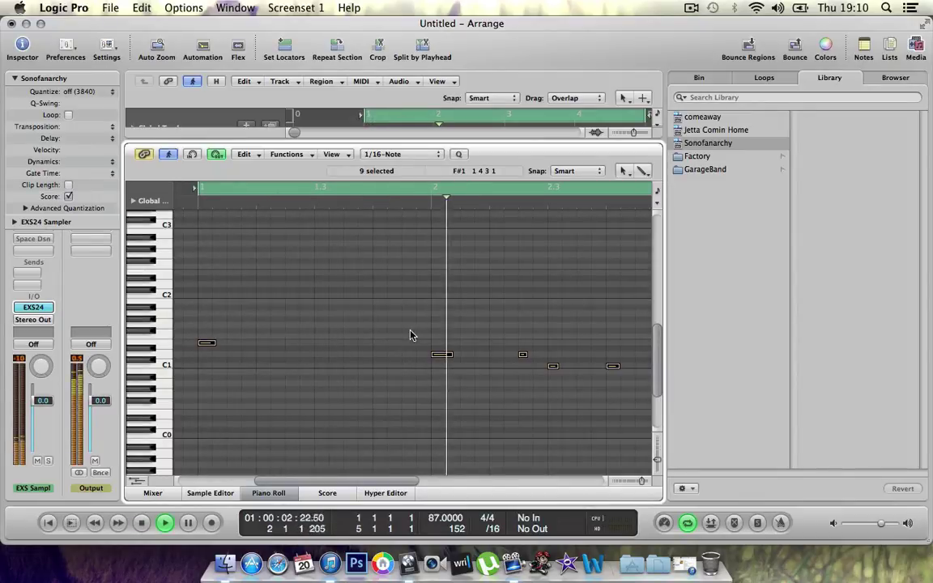
key(space)
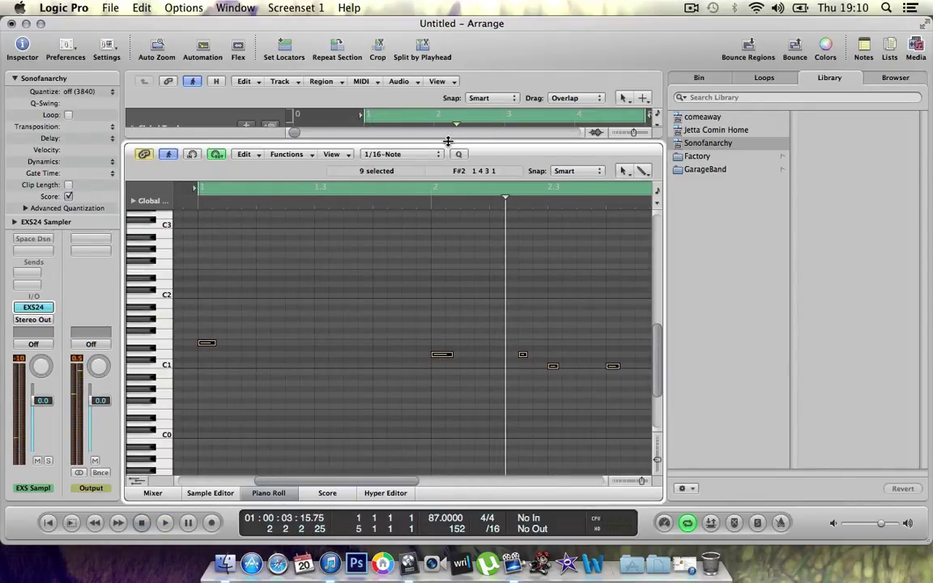
drag(448, 141, 442, 411)
Step: With the loop playing, drag the Sonofanarchy region's start to bar 1
key(space)
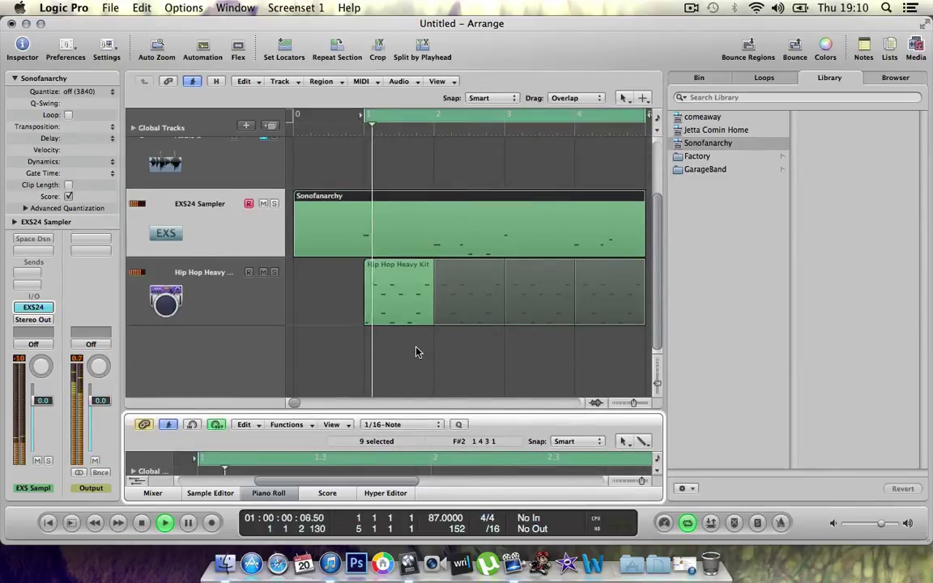
key(XF86AudioRaiseVolume)
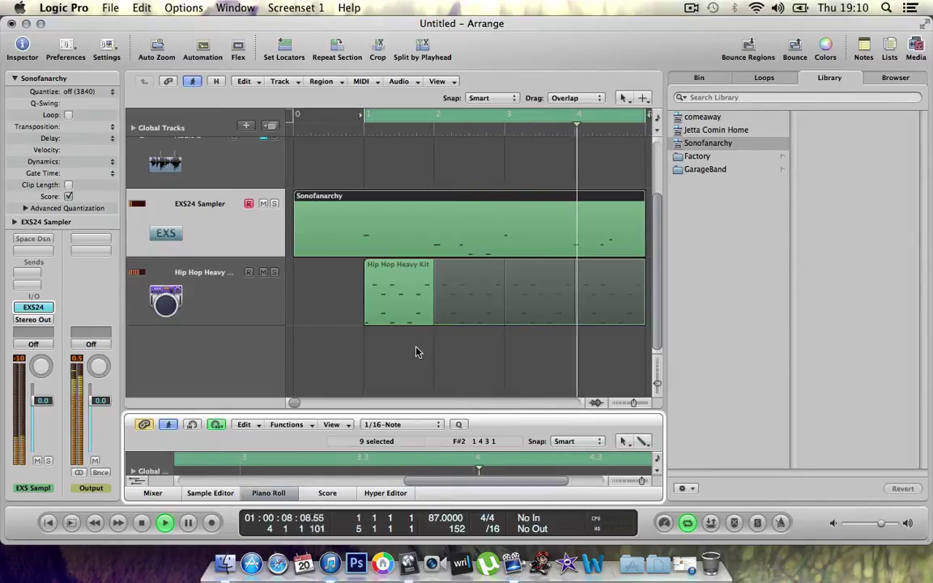
key(XF86AudioRaiseVolume)
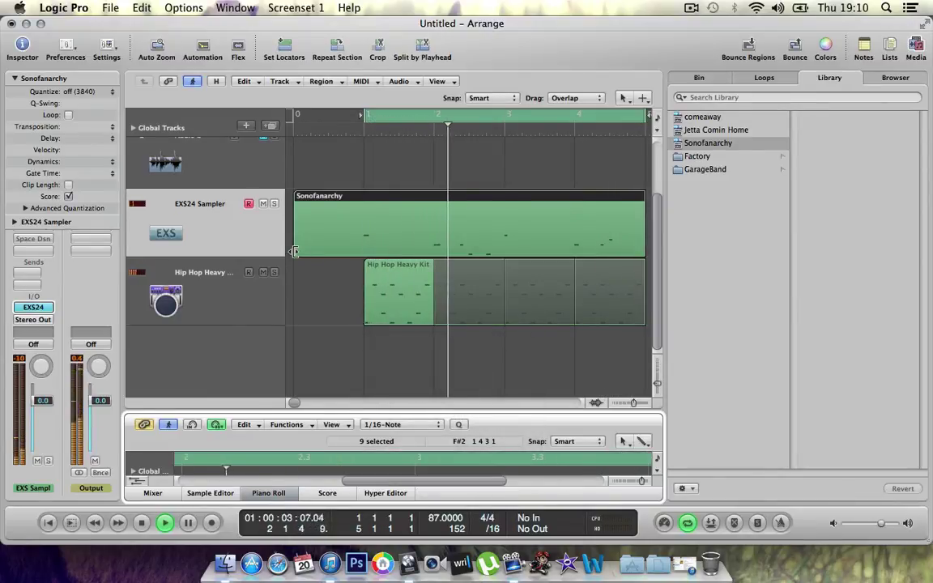
drag(296, 251, 365, 251)
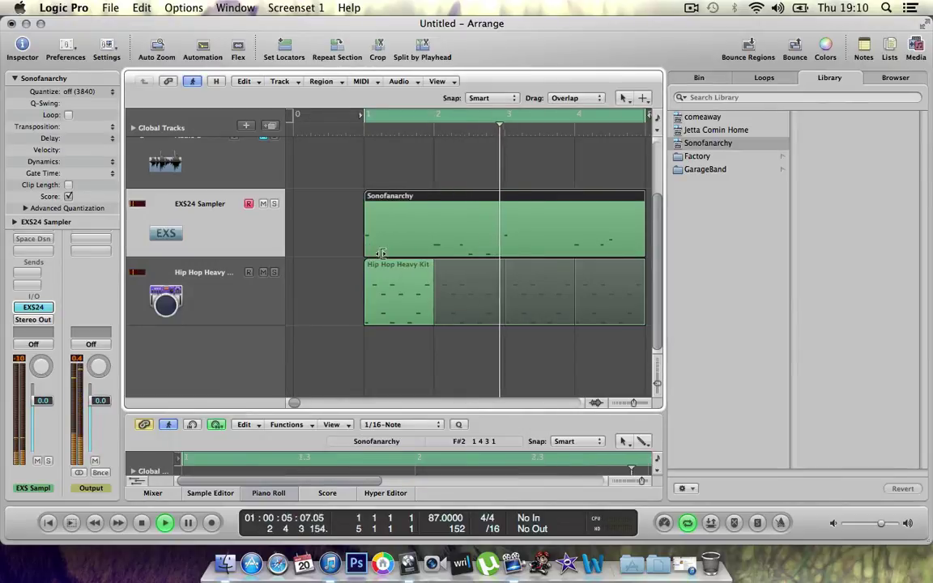